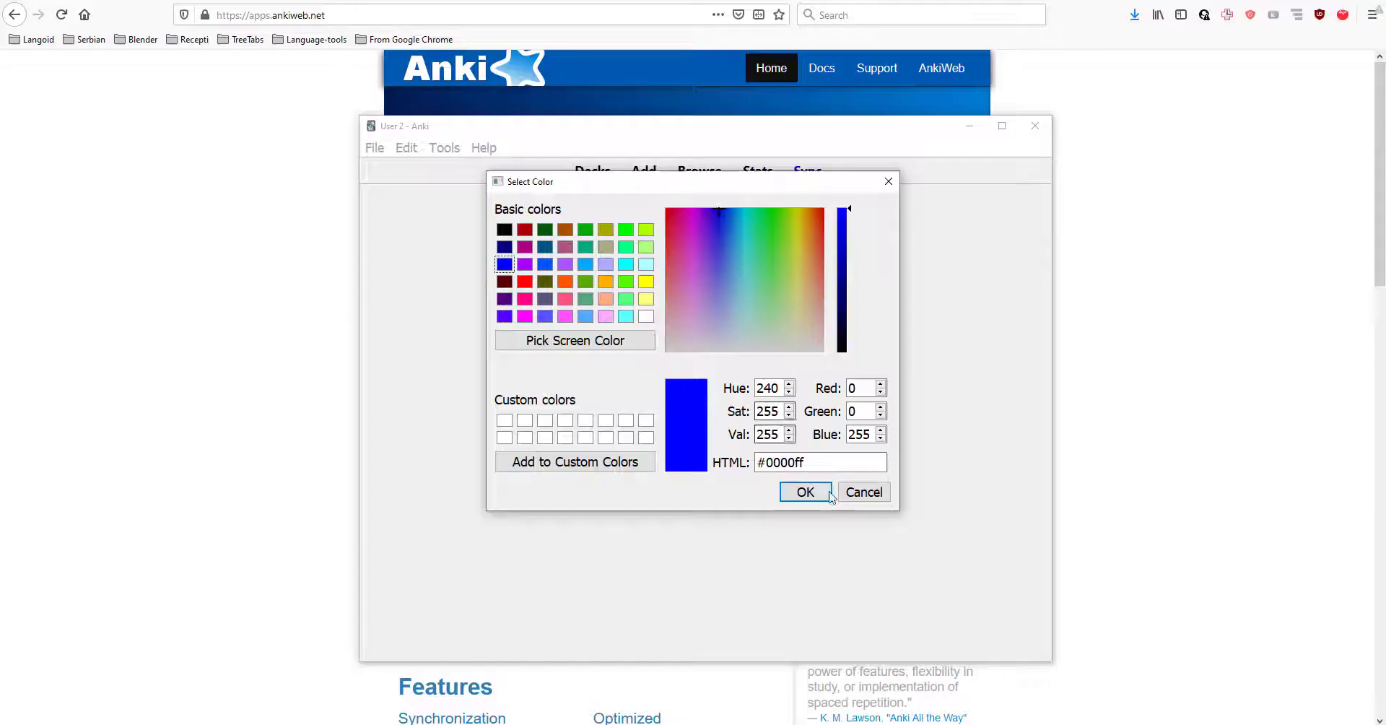
Dismiss the Select Color dialog to get back to the deck list
left_click(829, 493)
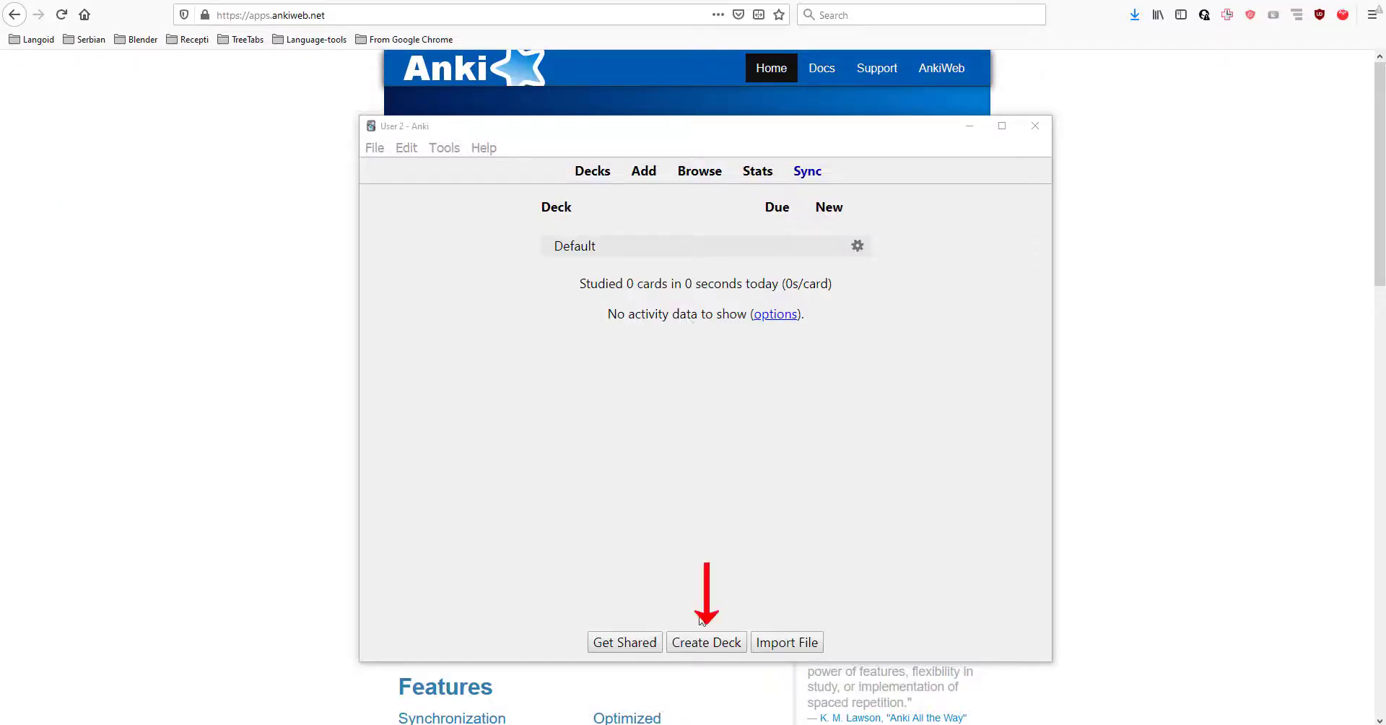
Create the English deck and its English::Past Tense subdeck
left_click(705, 643)
type("English")
key("Return")
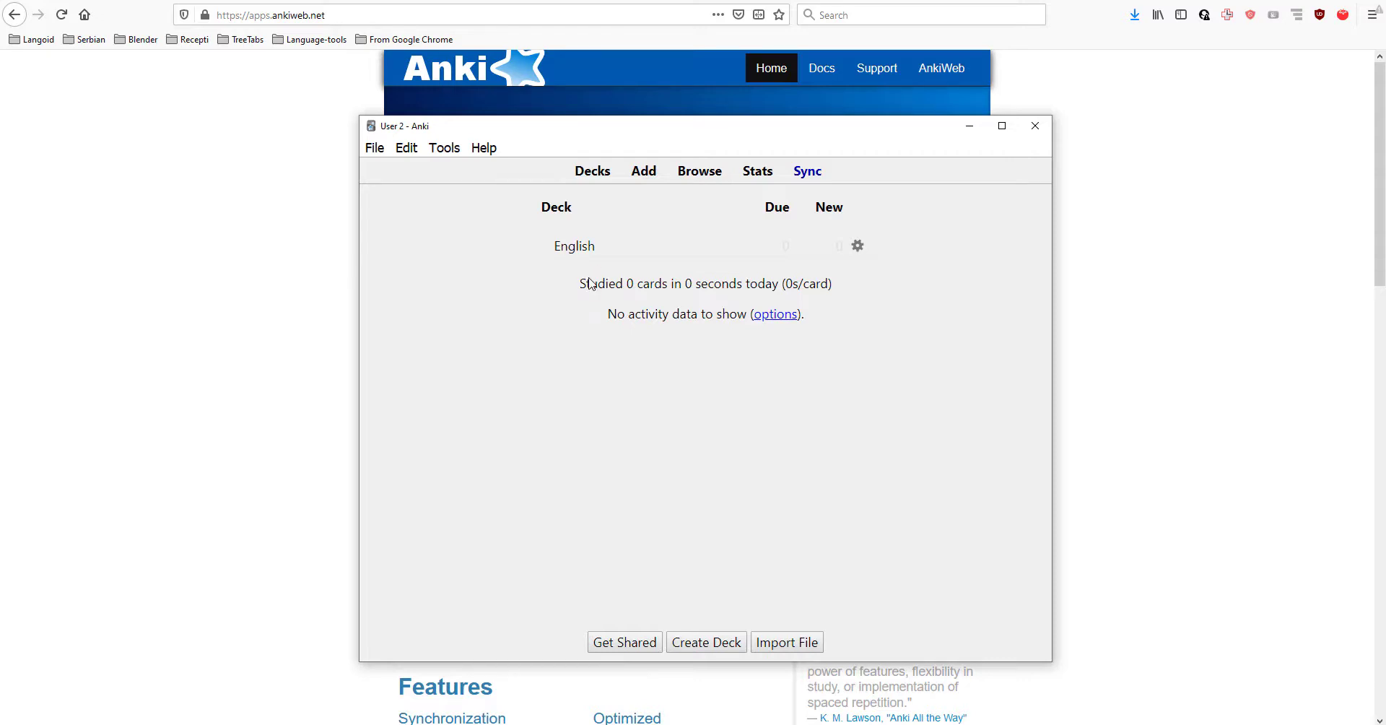
left_click(714, 642)
type("English")
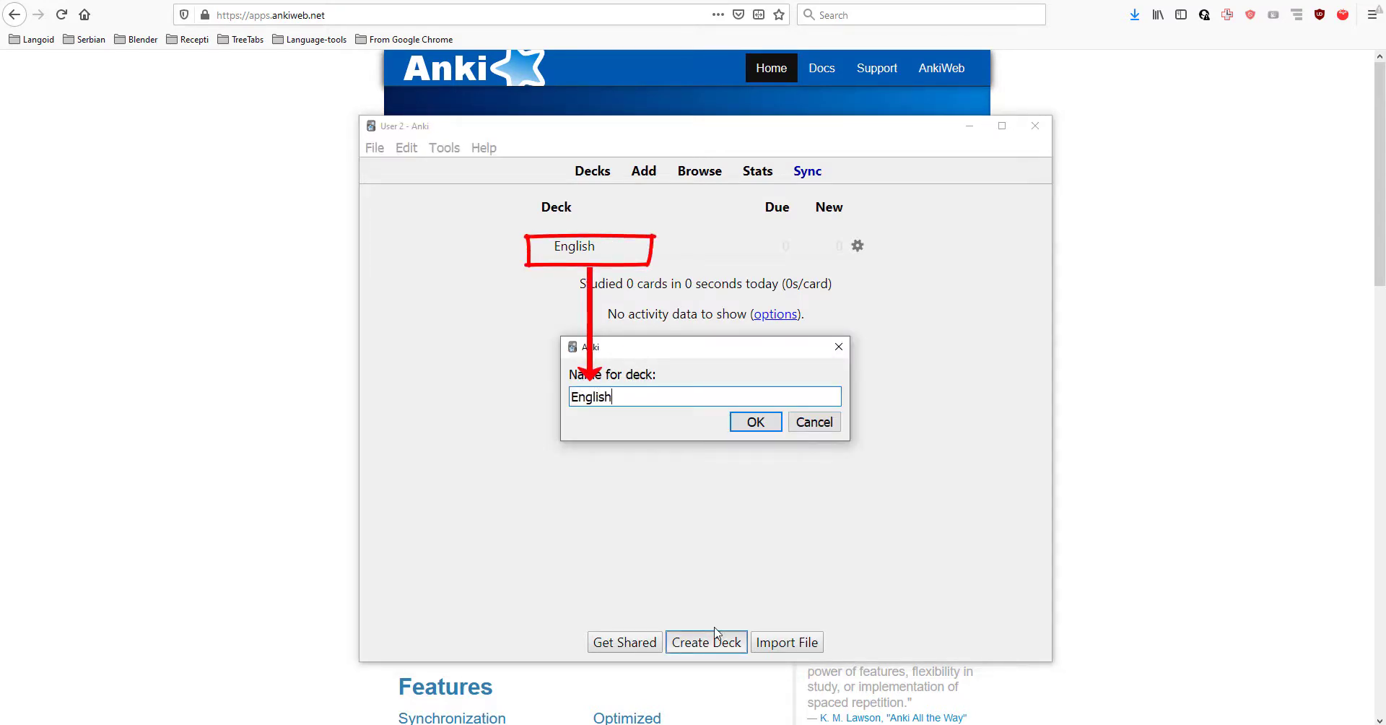
type("::Pas")
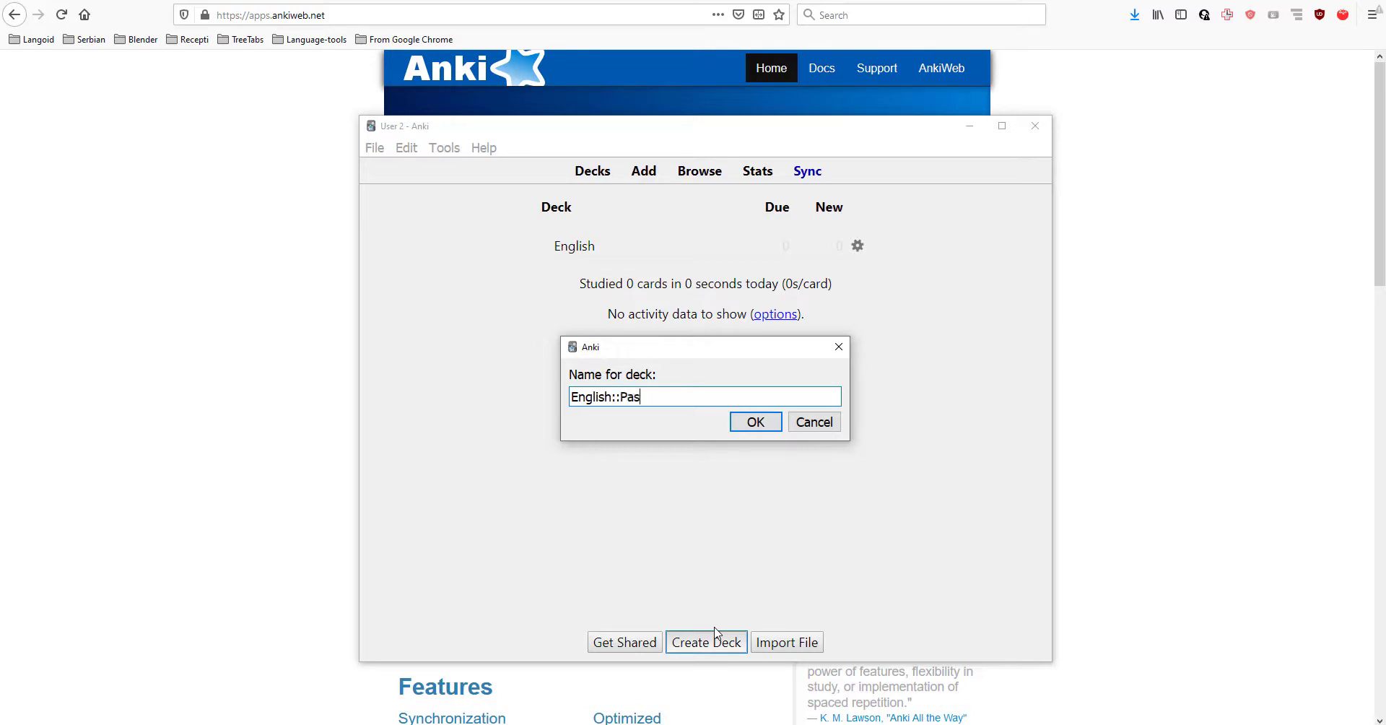
type("t Tense")
key("Return")
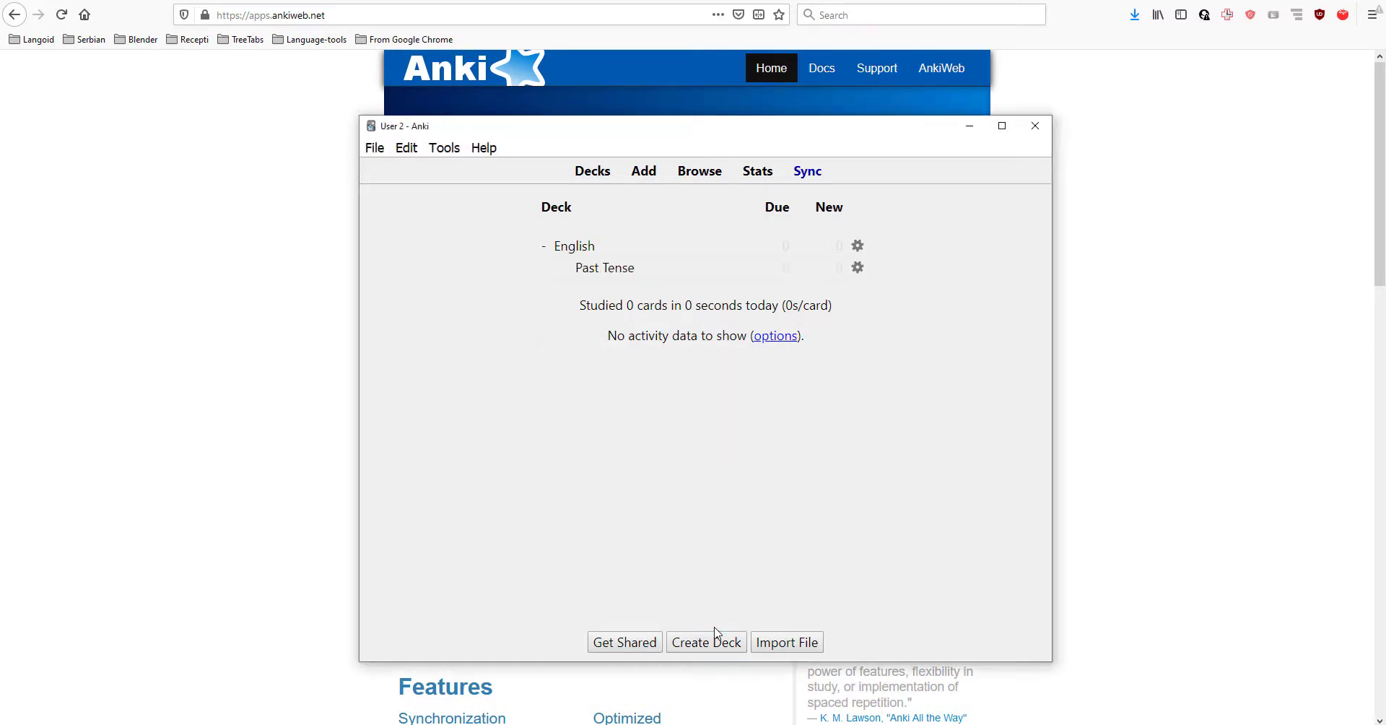
Open the Past Tense deck's Add window with the Cloze note type selected
left_click(604, 272)
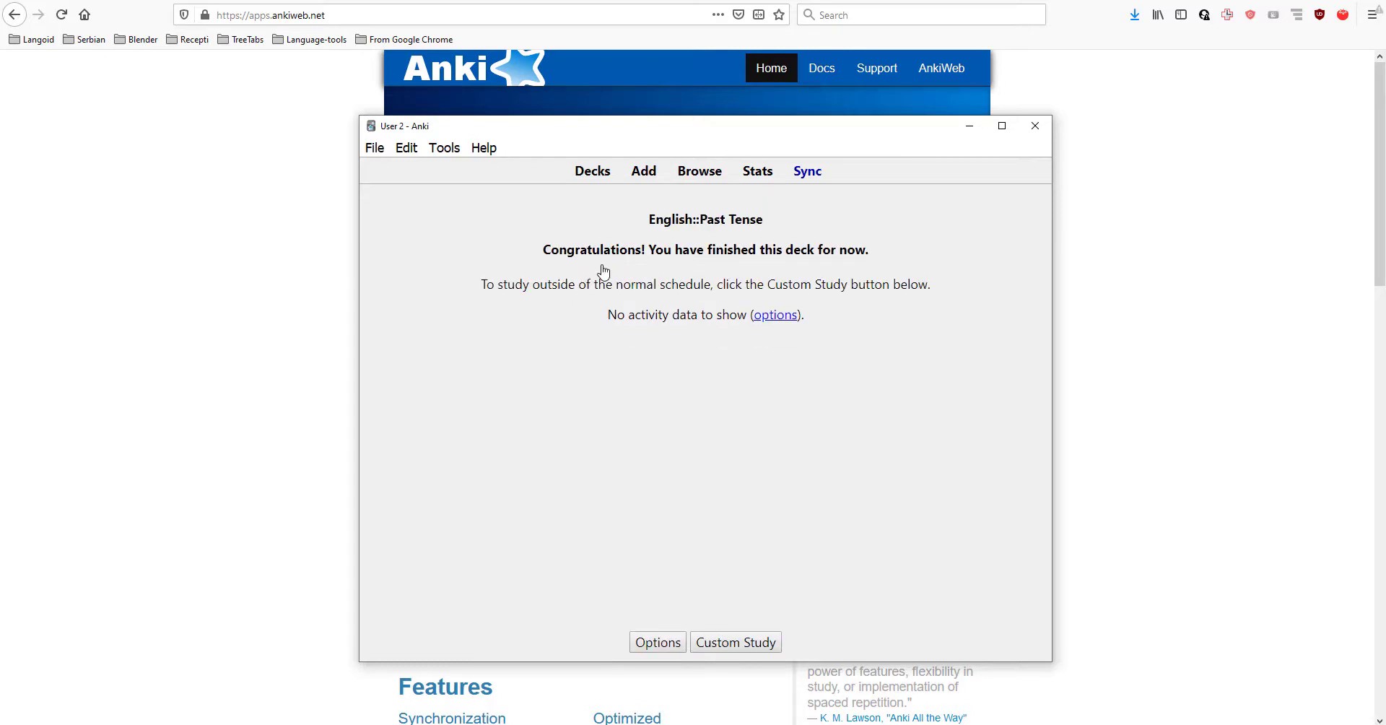
left_click(644, 175)
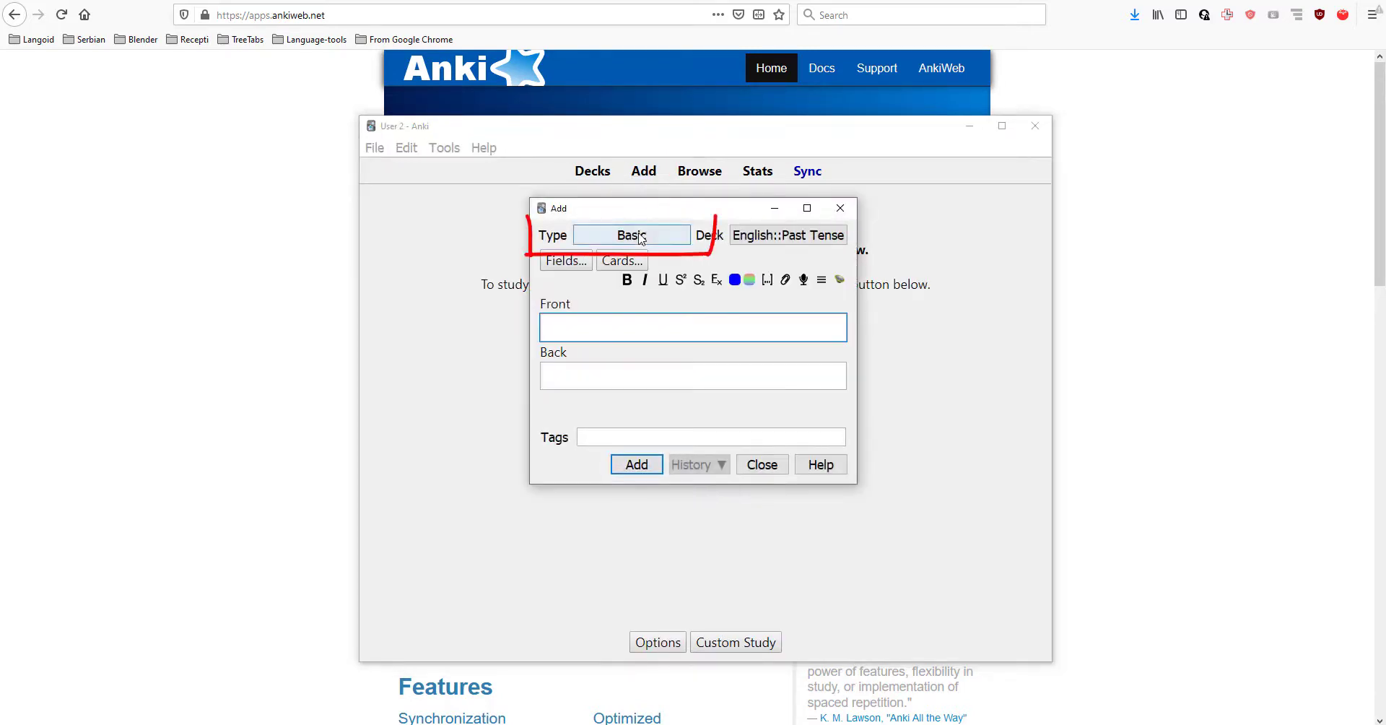
left_click(636, 234)
left_click(585, 357)
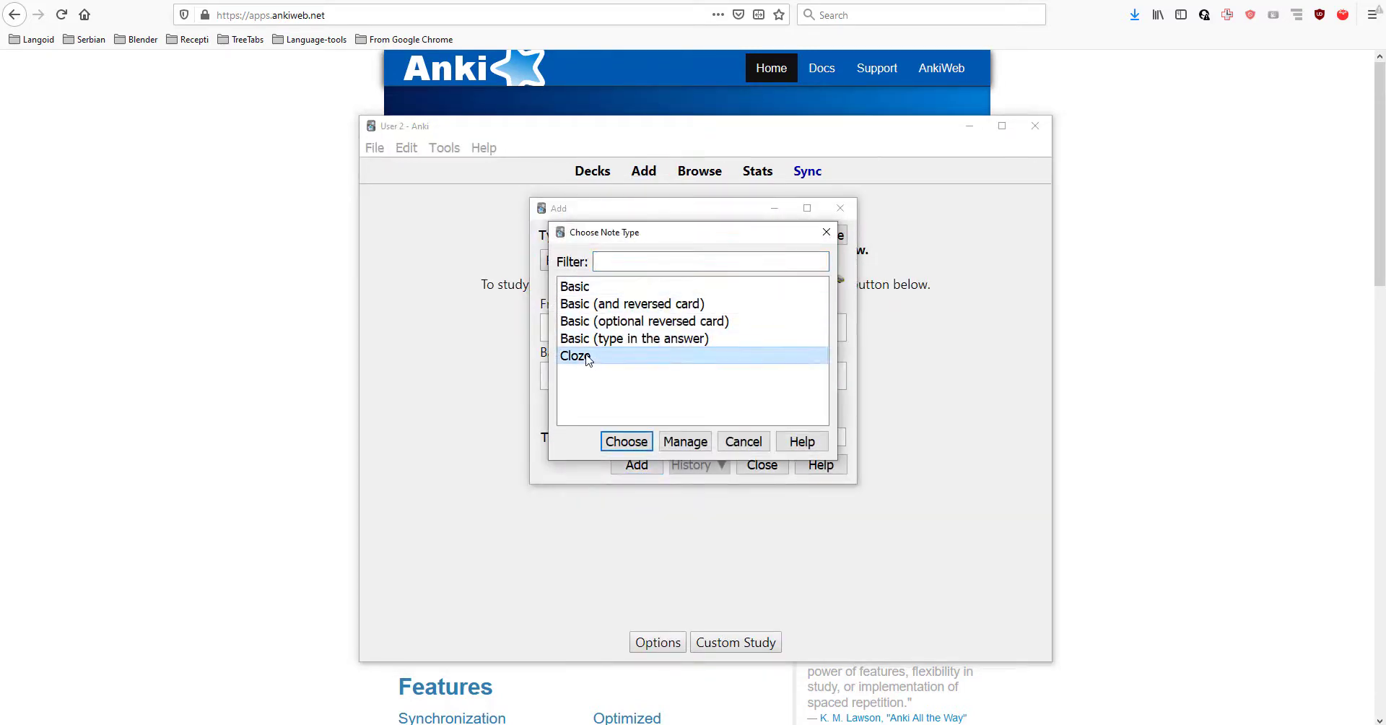
left_click(626, 441)
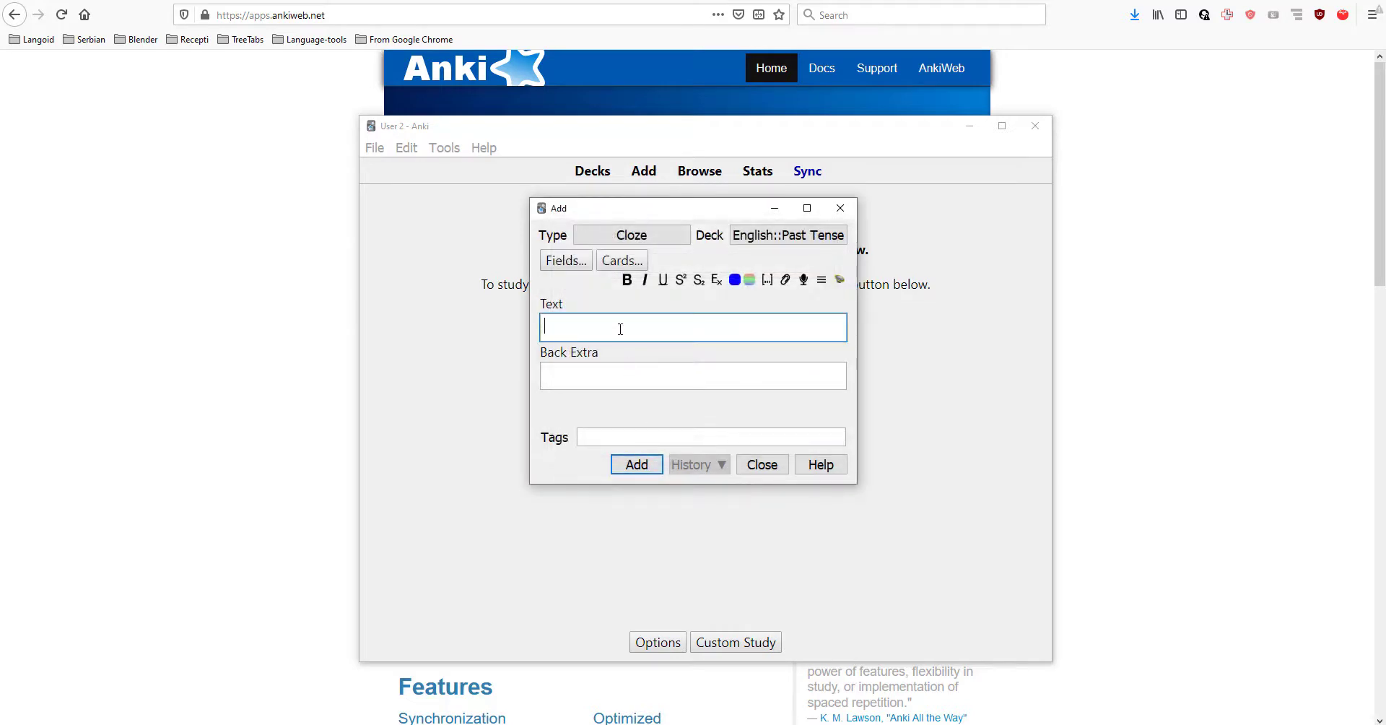
Add the cloze note 'I {{c1::ate}} a lot of food at the party yesterday.'
type("I ate a lot of food at the party yesterday.")
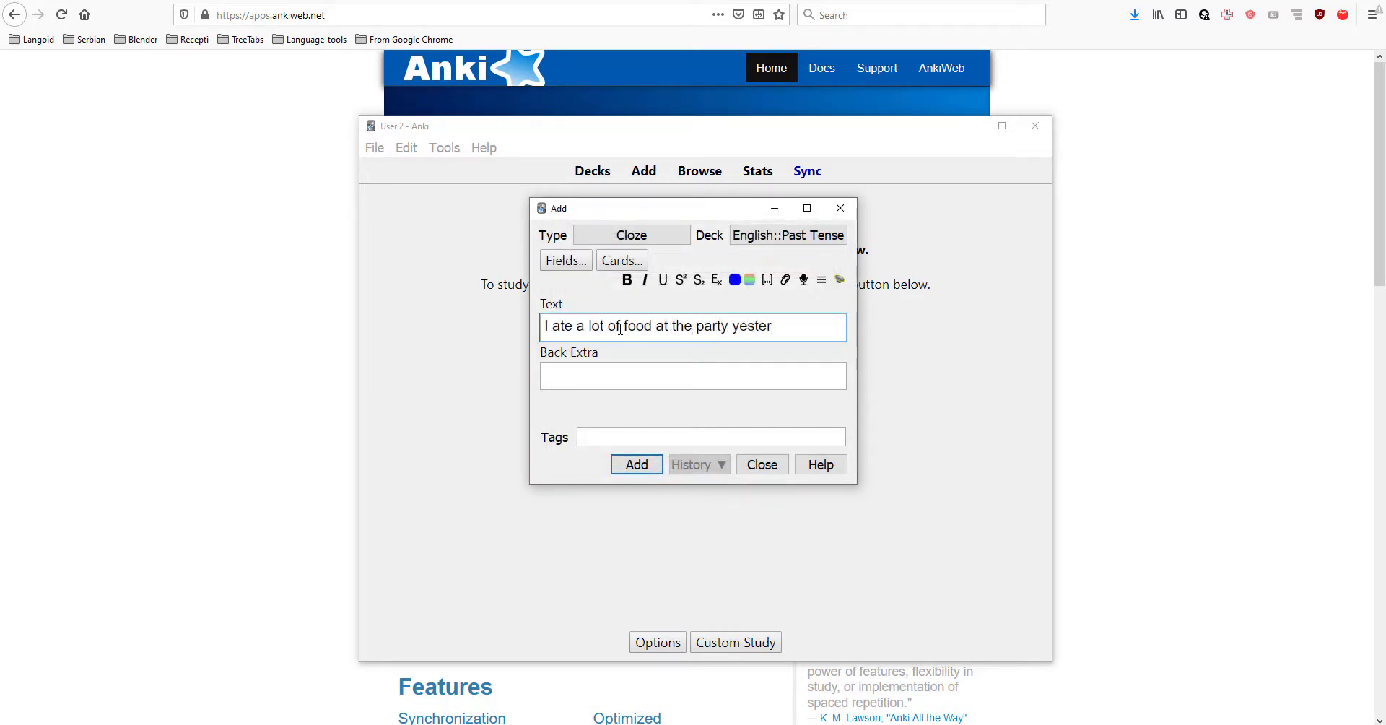
left_click_drag(573, 326, 553, 327)
left_click(767, 285)
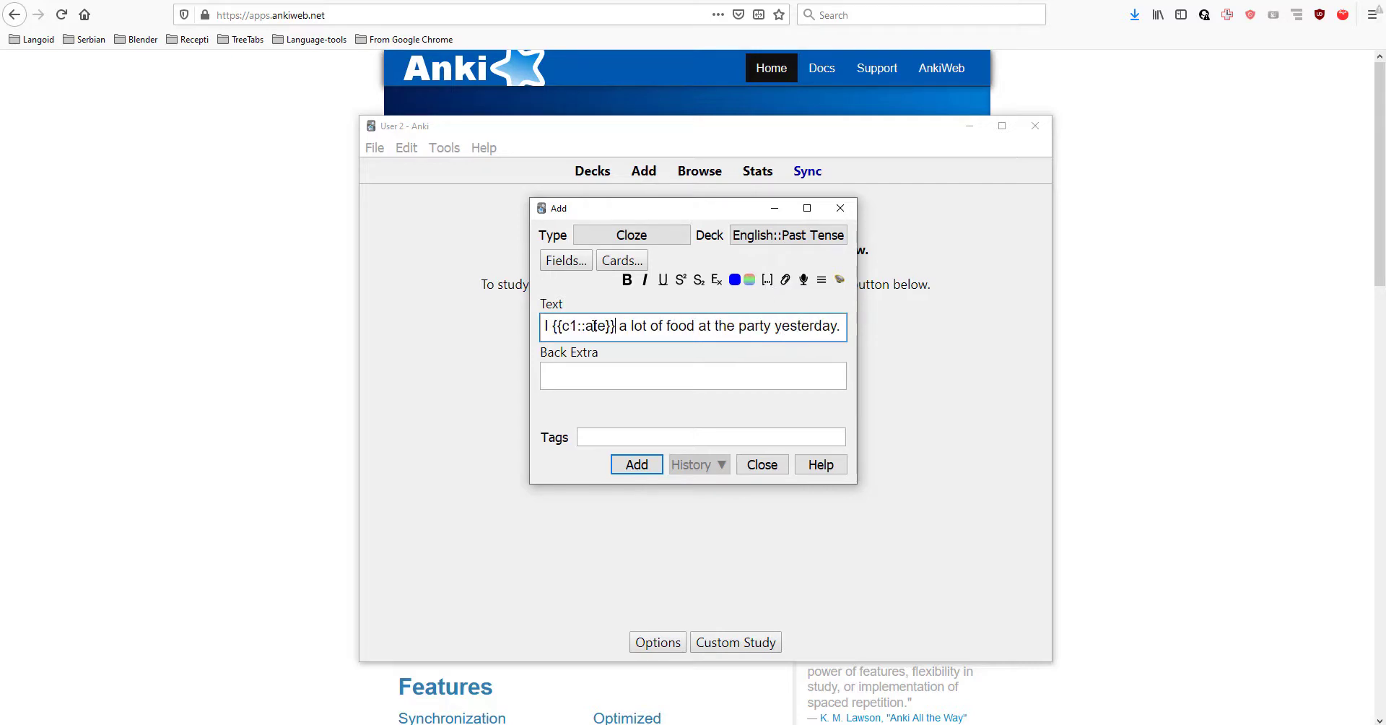
left_click(633, 465)
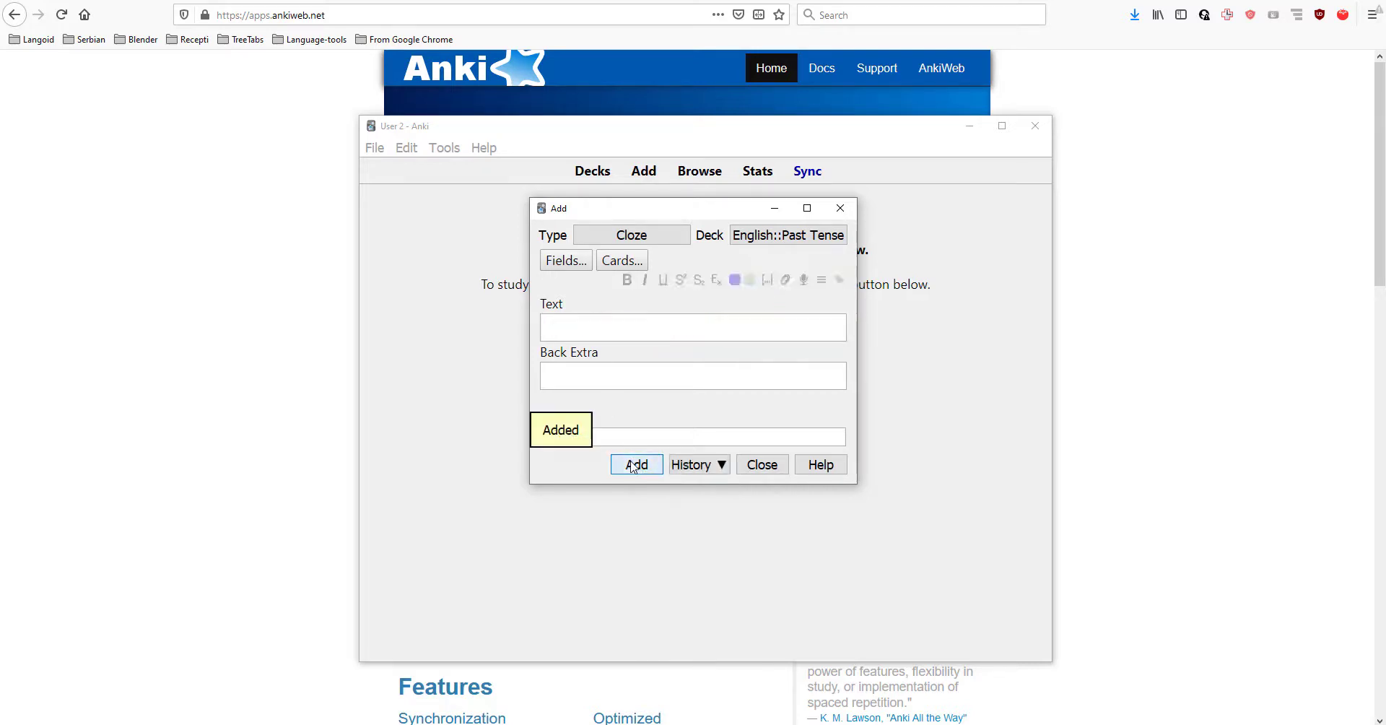
left_click(840, 207)
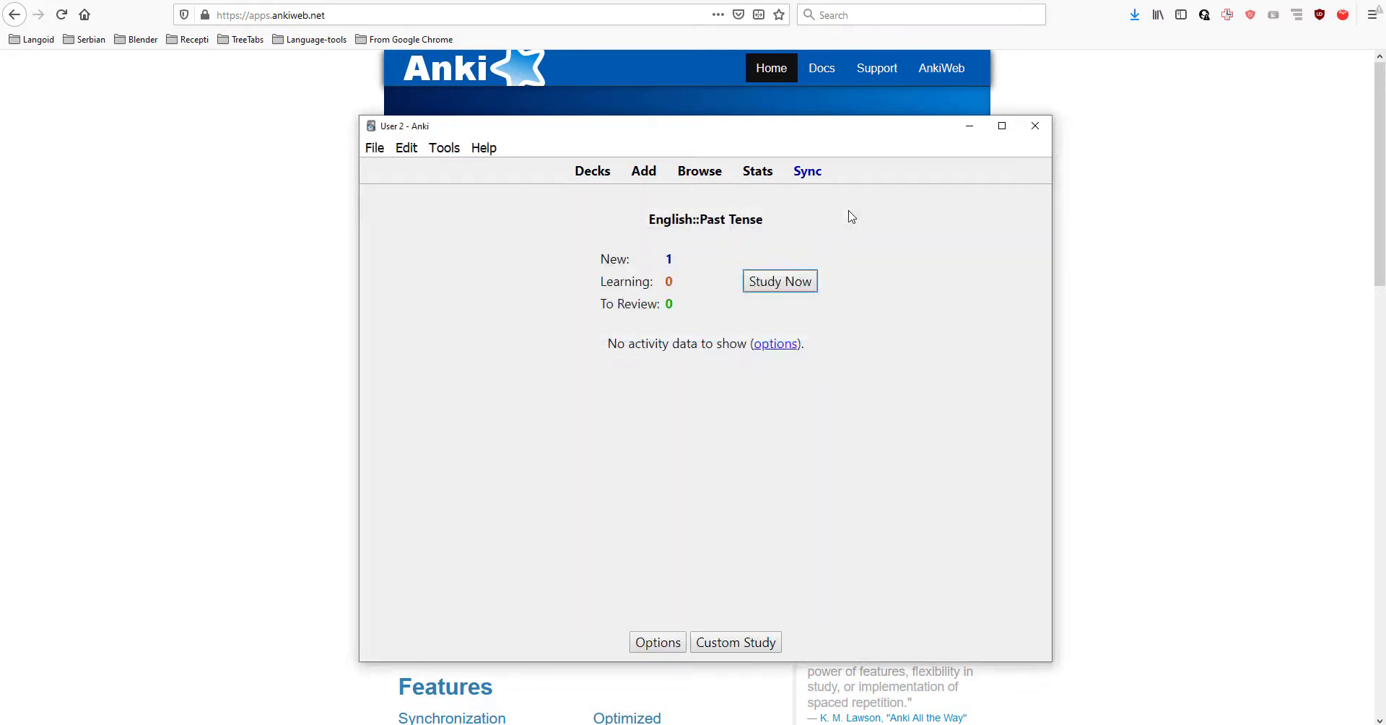
Start studying the Past Tense deck with Study Now
left_click(807, 278)
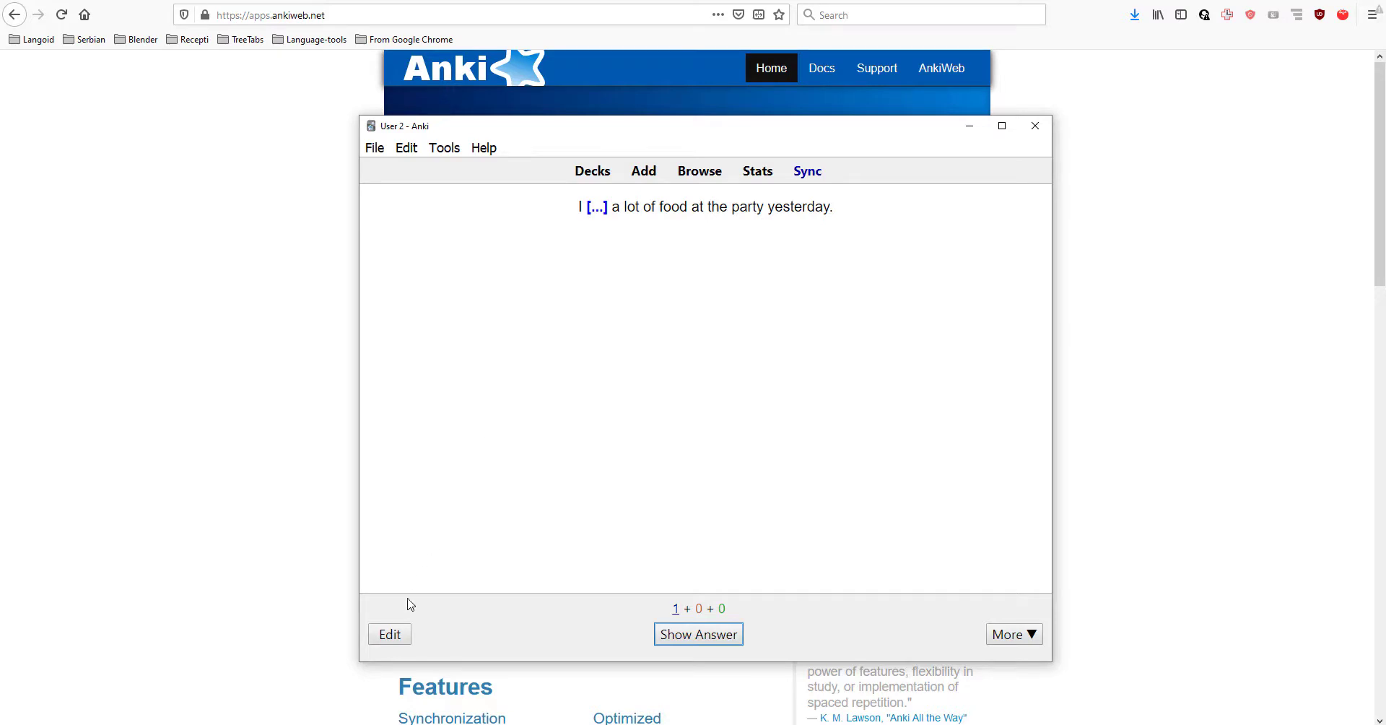
Edit the current card to add the hint '::eat' after the cloze answer 'ate'
left_click(389, 634)
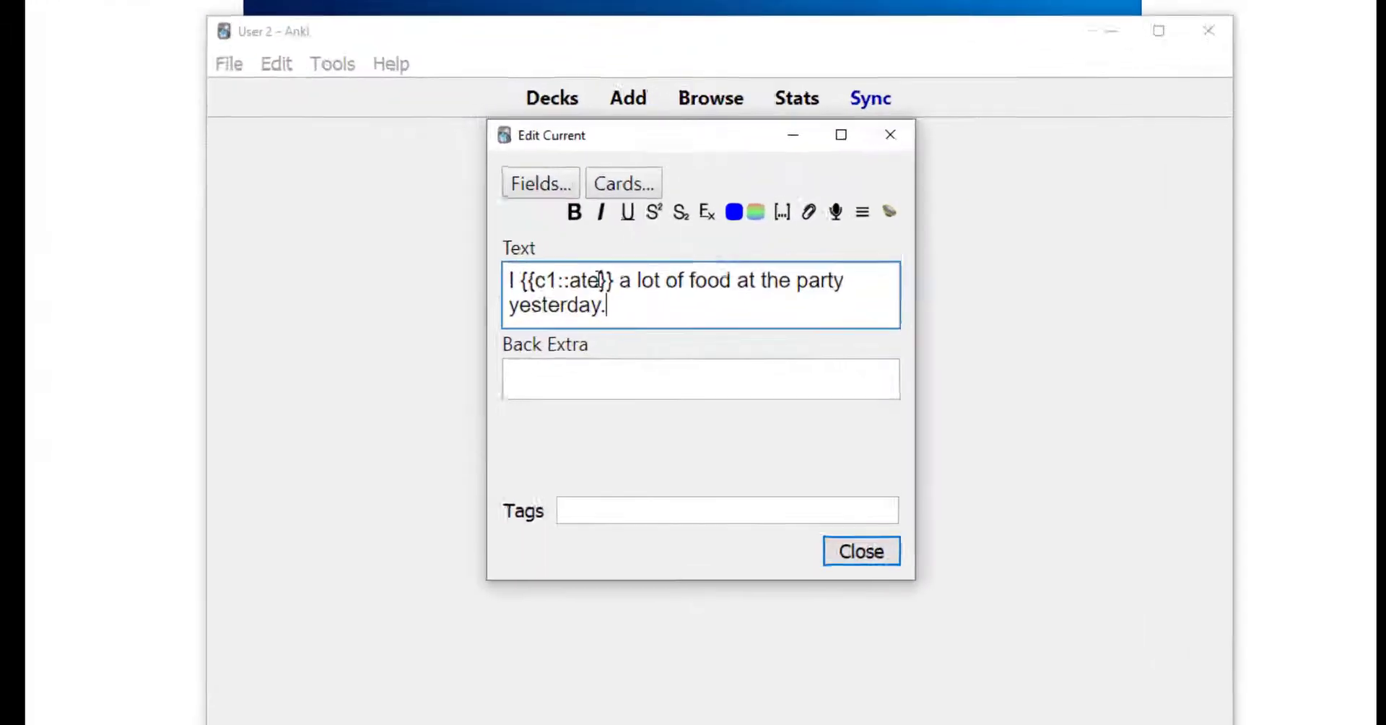
left_click(599, 280)
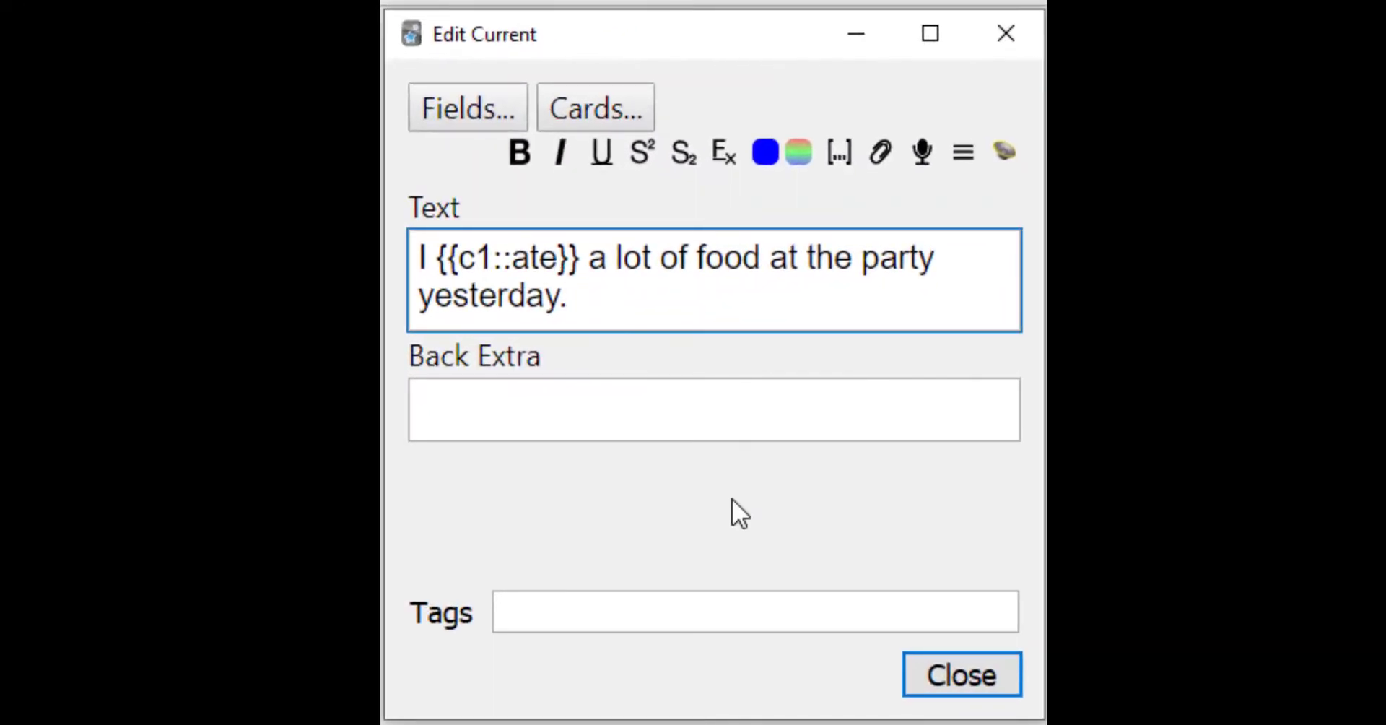
type("::eat")
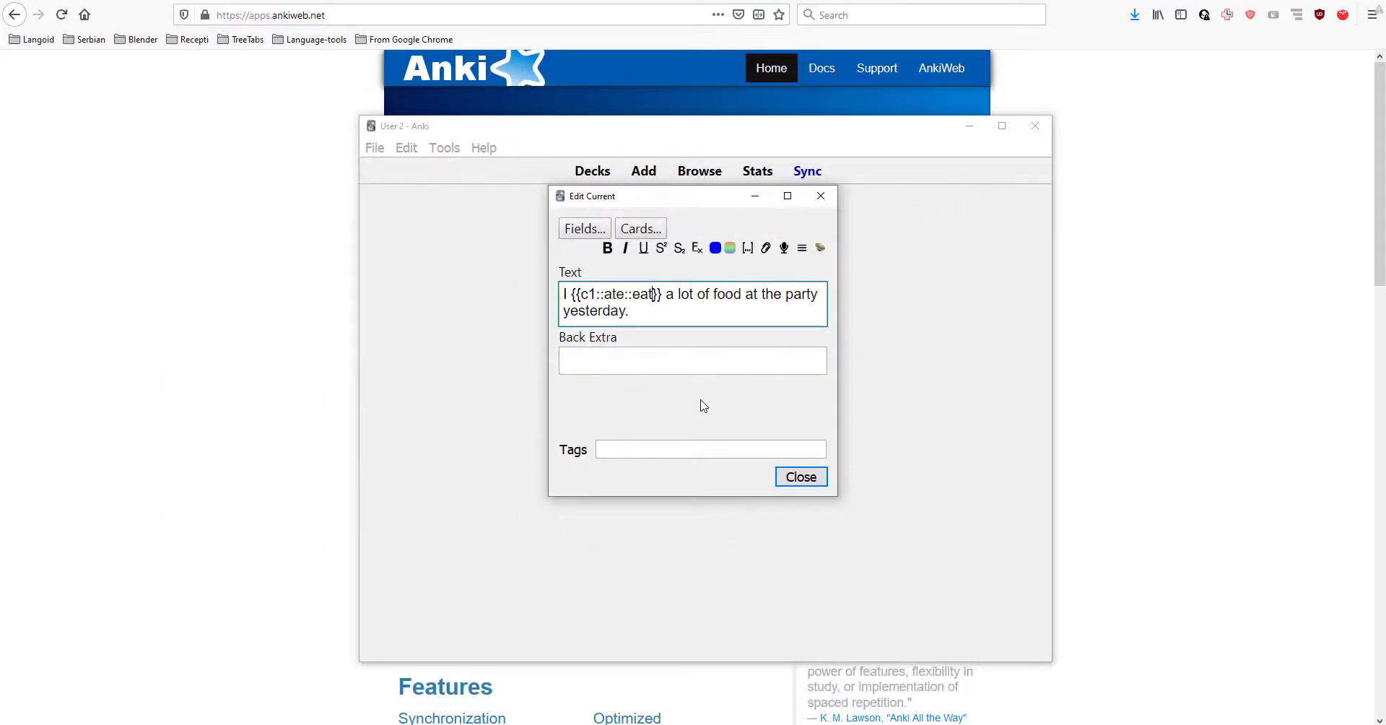
key("ctrl+shift+Left")
double_click(612, 294)
double_click(641, 294)
Colour the hint 'eat' red and the answer 'ate' blue
left_click(731, 248)
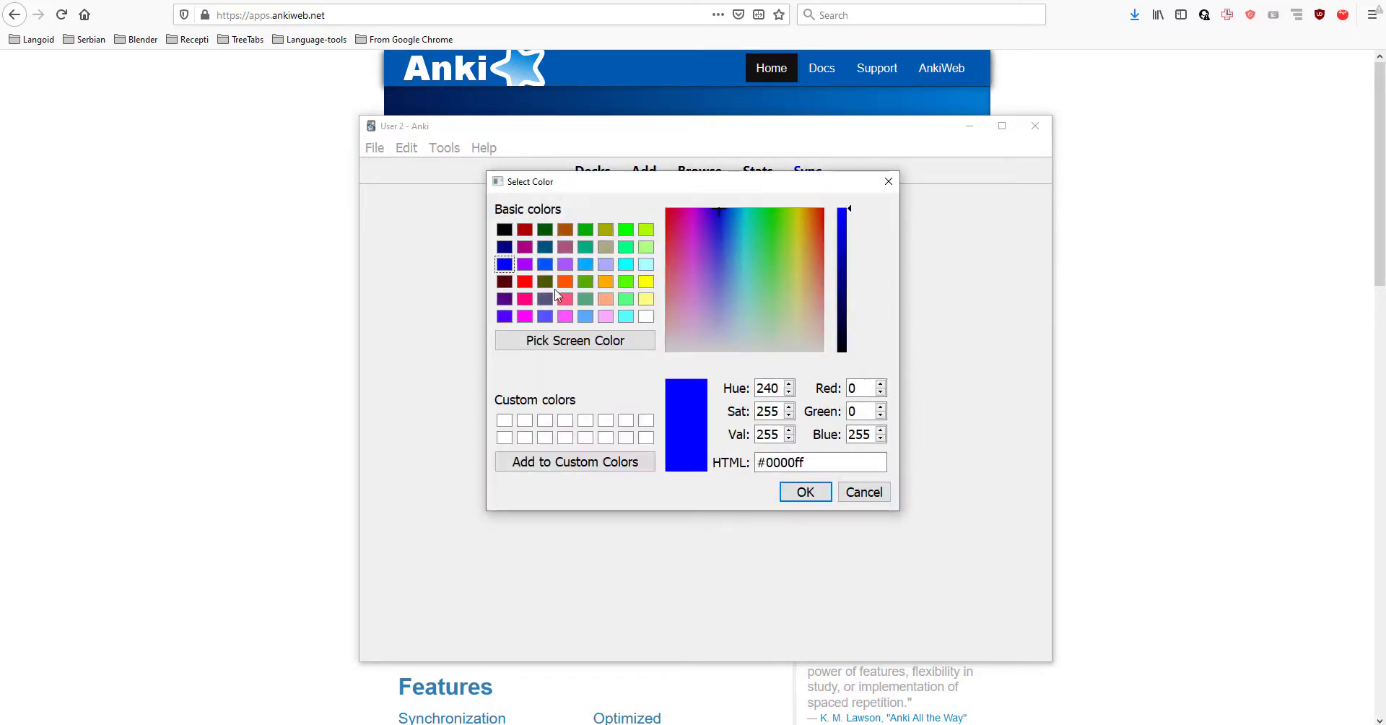
left_click(525, 281)
left_click(805, 492)
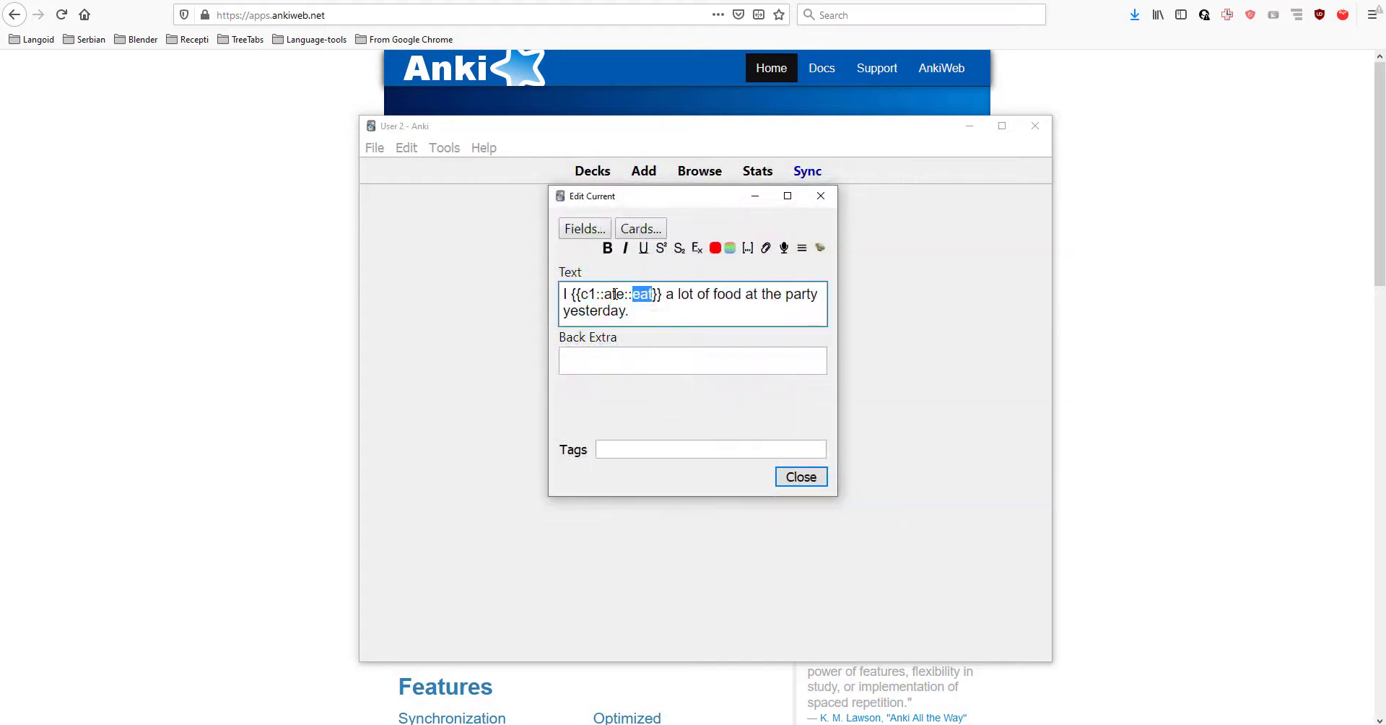
left_click(732, 248)
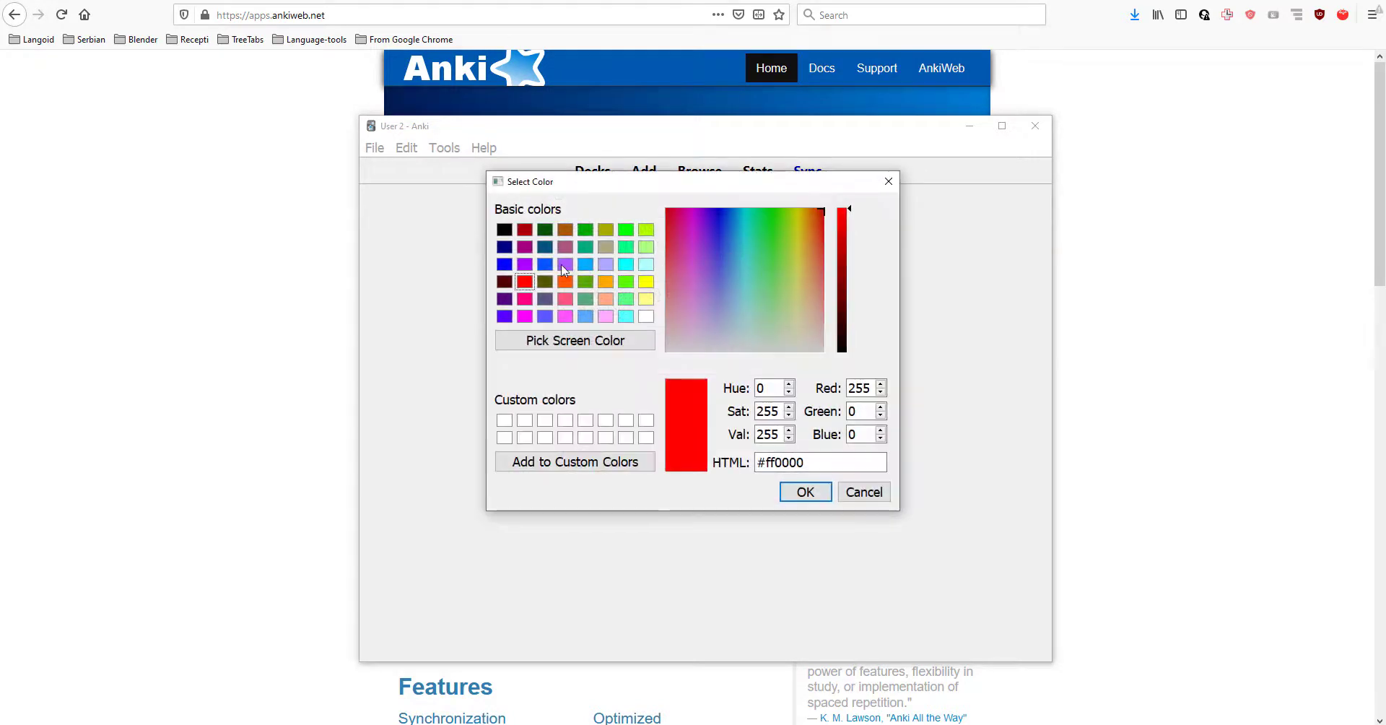
left_click(505, 264)
left_click(804, 492)
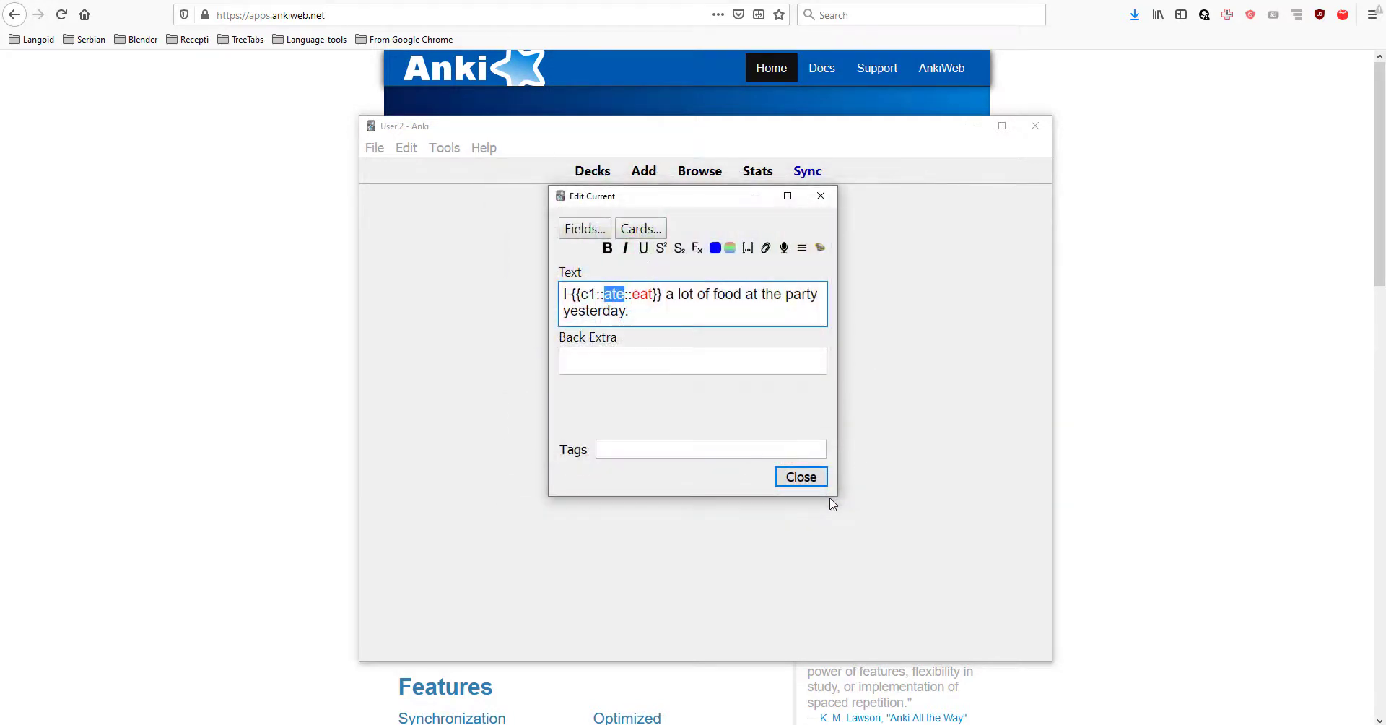
Make both 'ate' and 'eat' bold and close the editor
left_click(609, 249)
key("Right")
key("Right")
key("Right")
key("shift+Right")
key("shift+Right")
key("shift+Right")
left_click(607, 249)
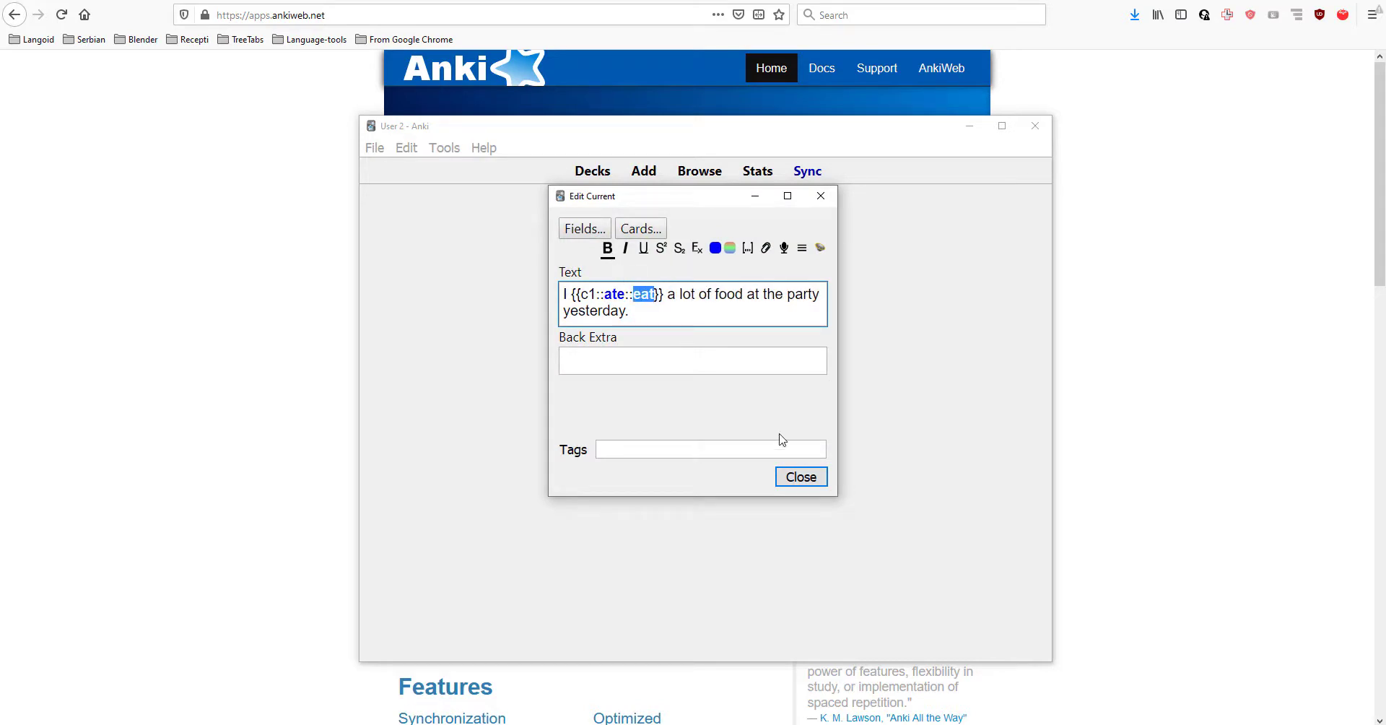
left_click(800, 481)
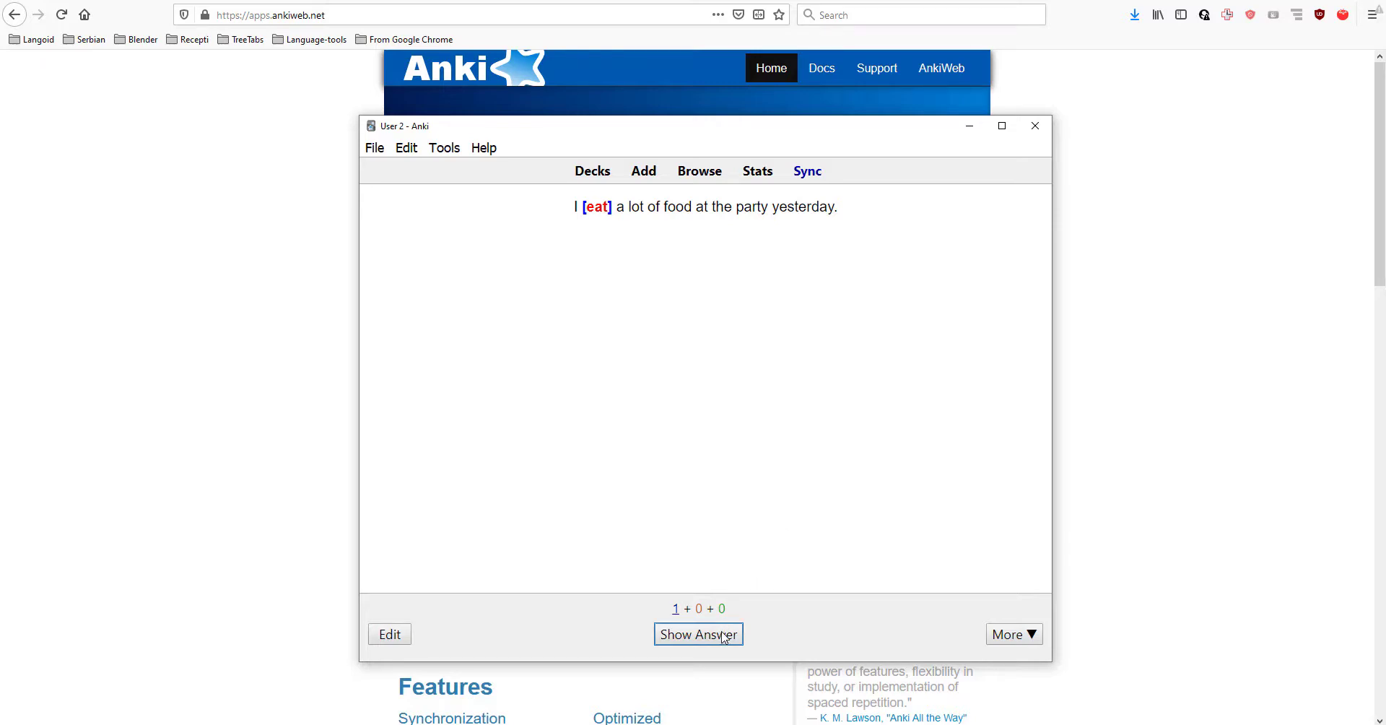
Show the answer, then open the Edit Current window for the card
left_click(698, 635)
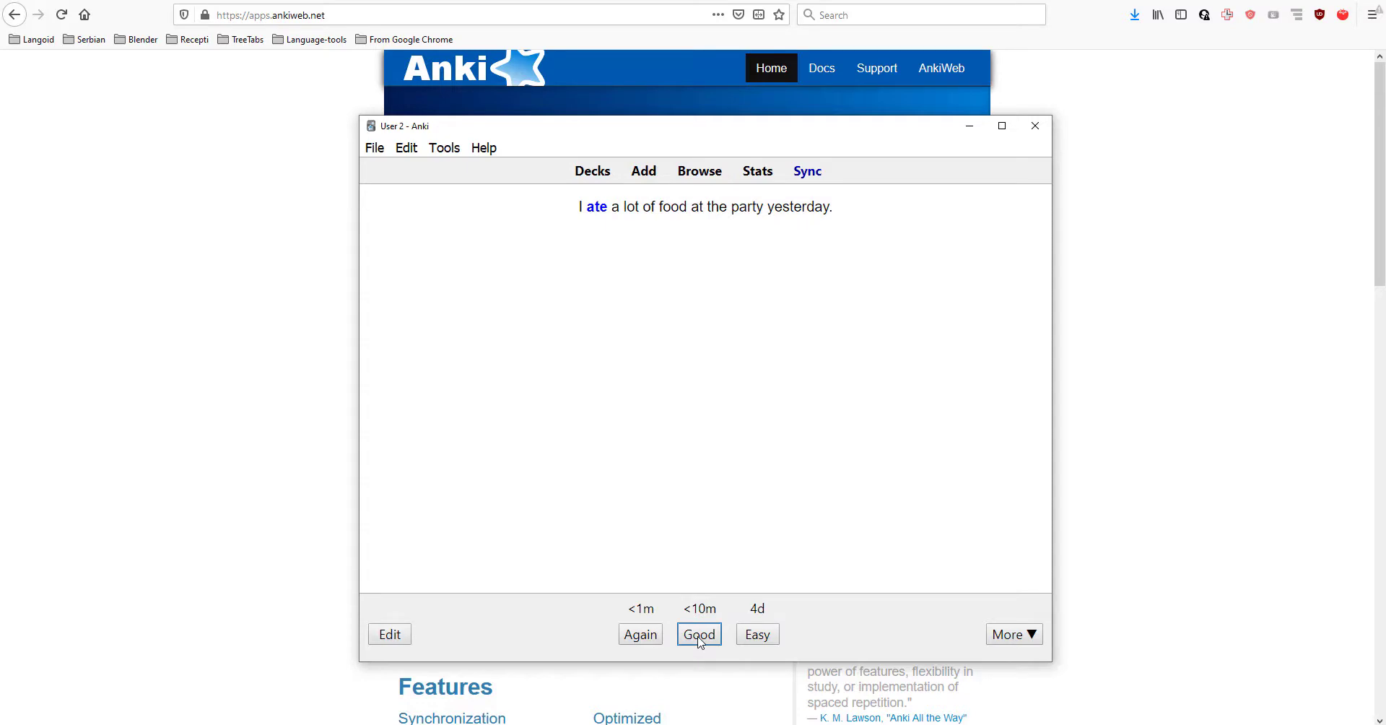
left_click(390, 634)
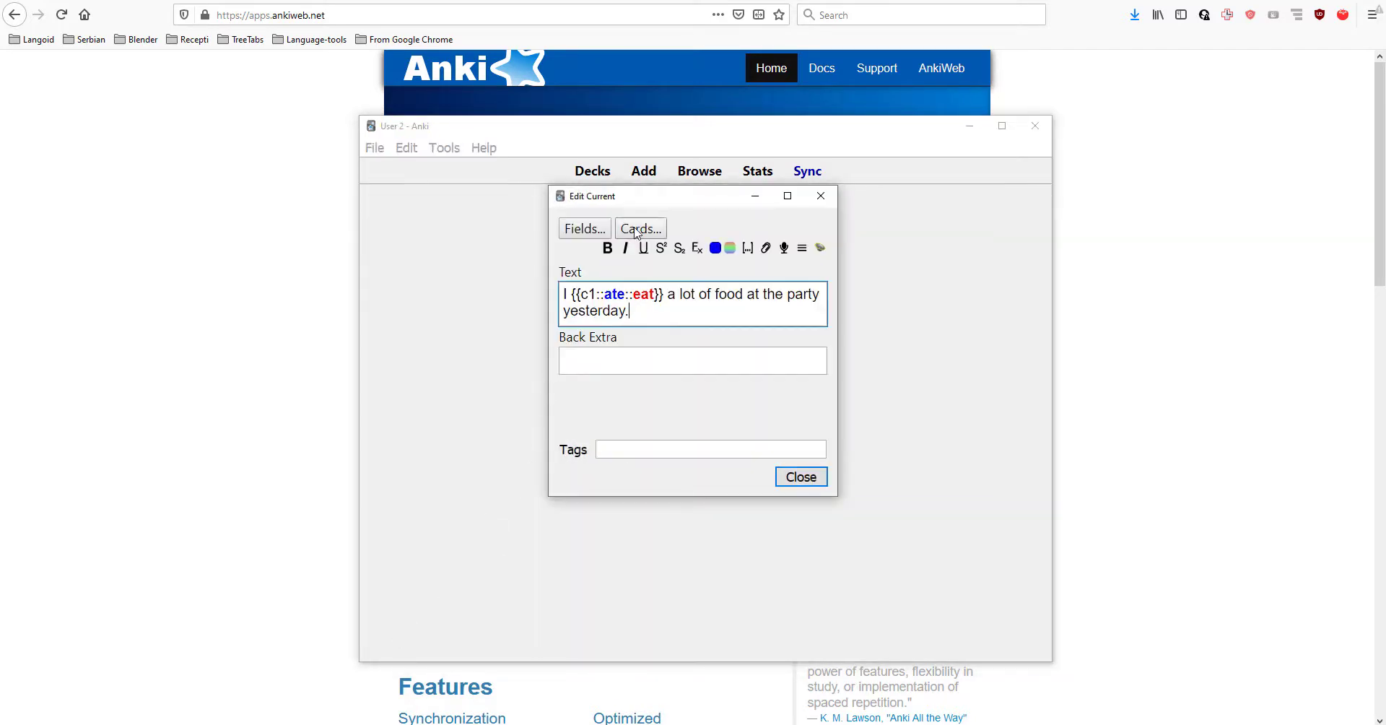
Add a {{type:cloze:Text}} line to the cloze Front template
left_click(638, 229)
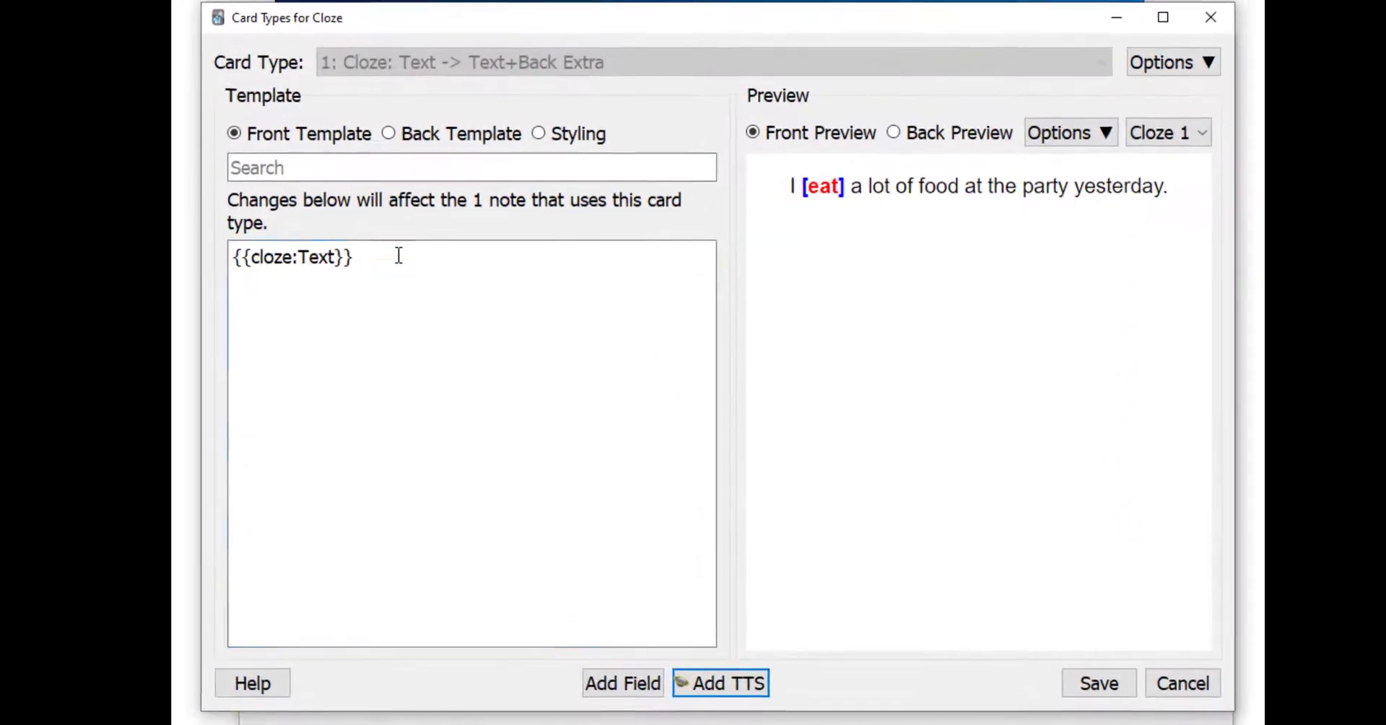
left_click_drag(399, 256, 232, 256)
key("ctrl+c")
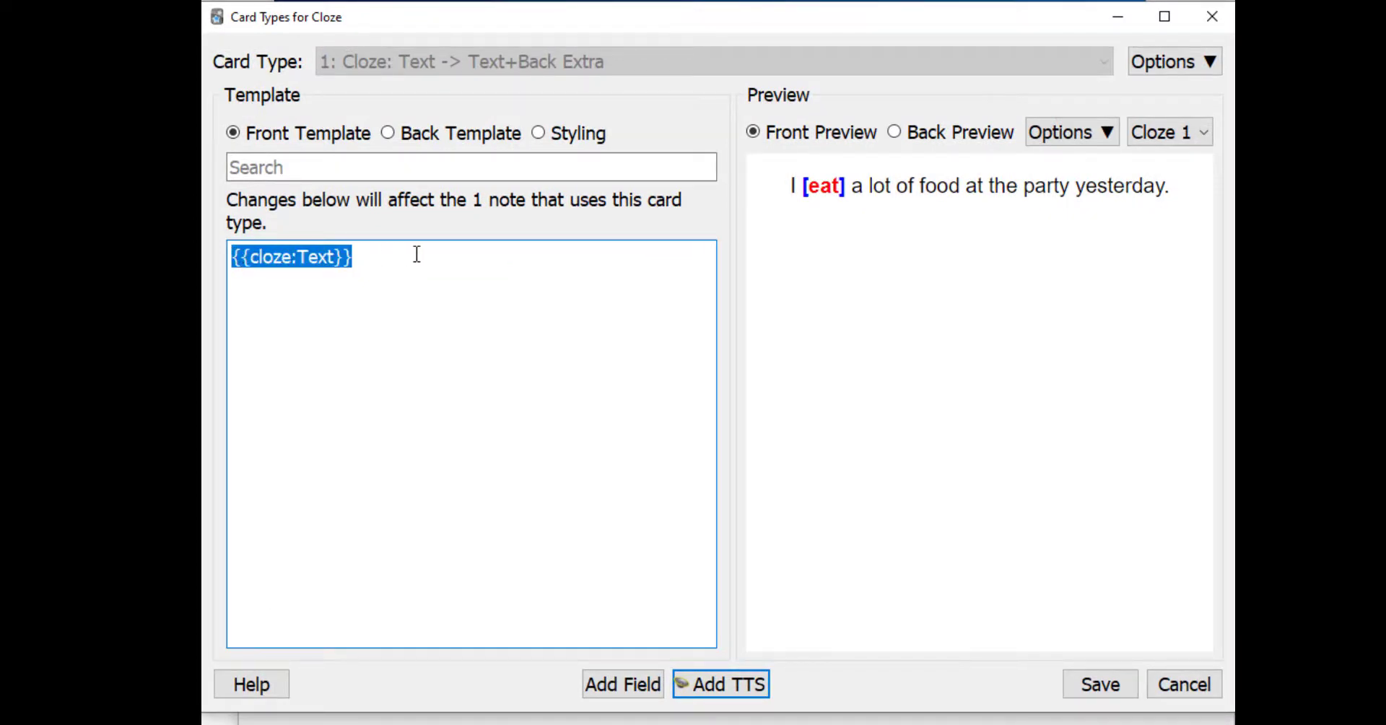
left_click(416, 254)
key("Return")
key("ctrl+v")
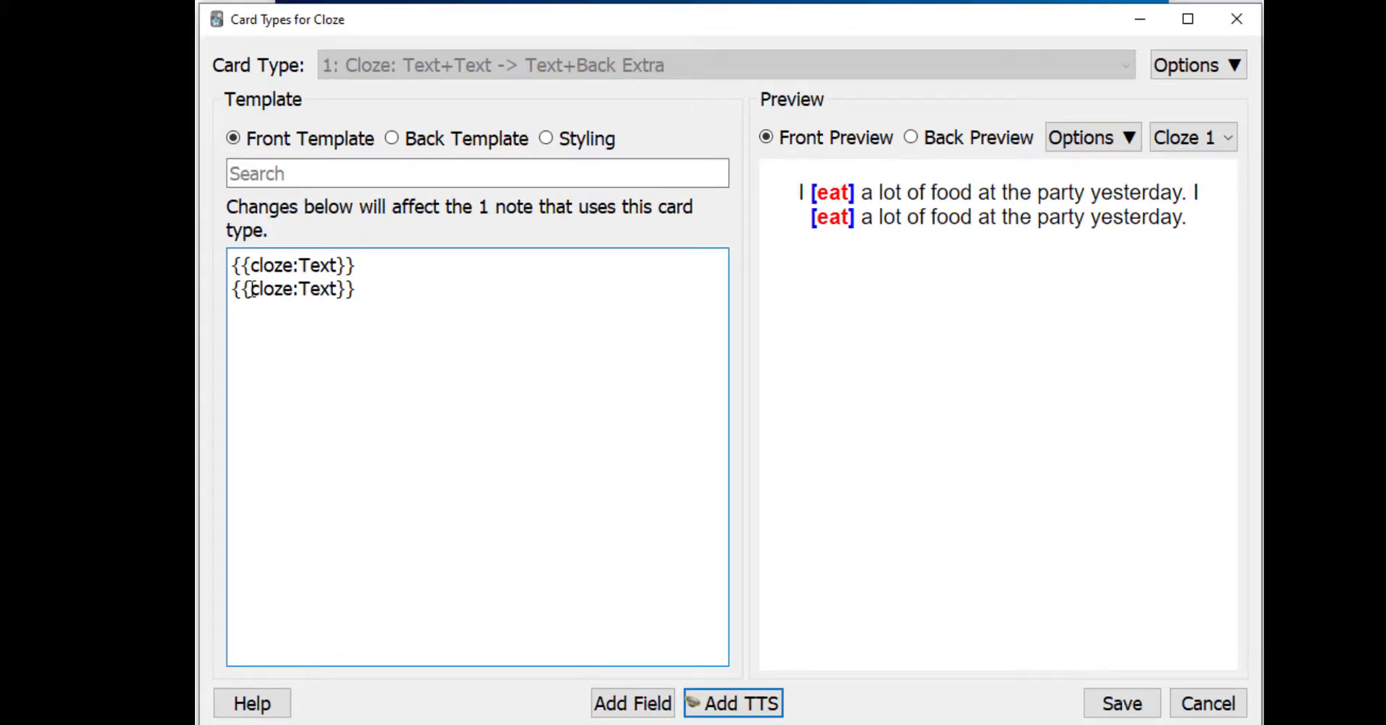
left_click(251, 289)
type("type:")
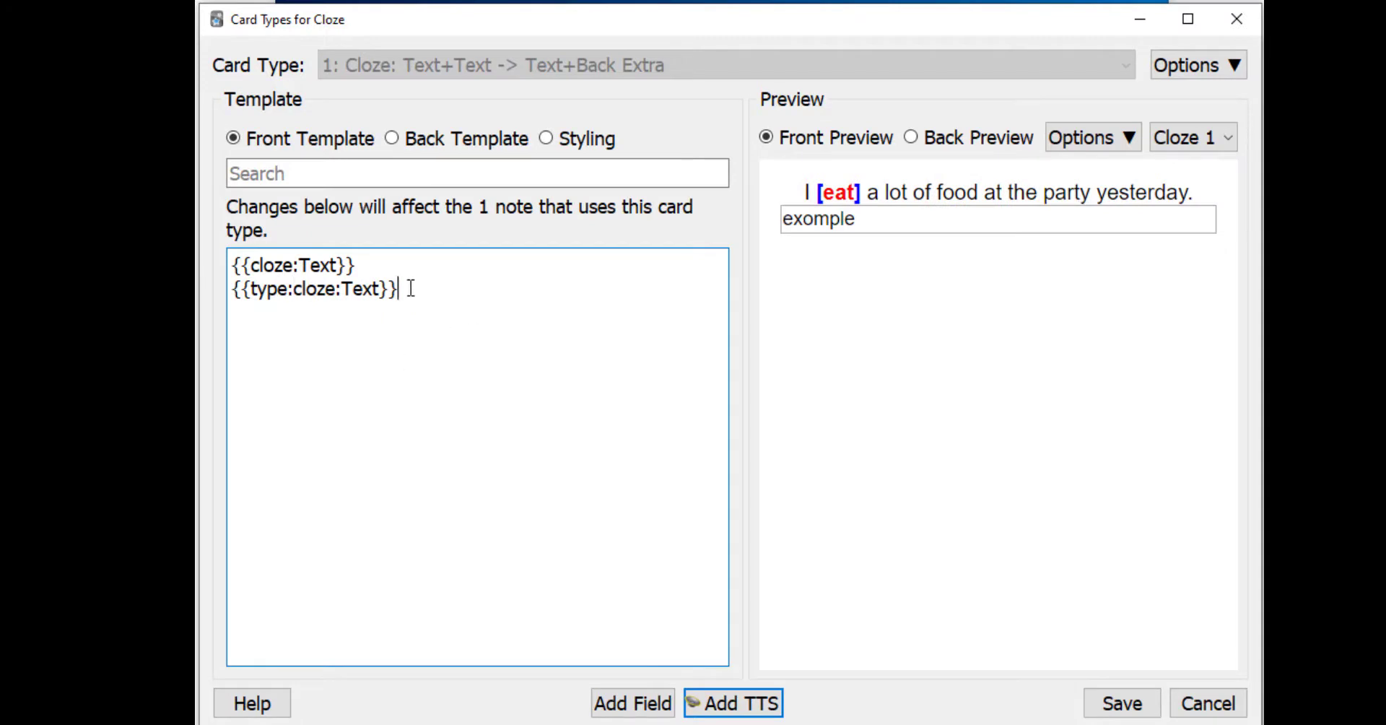
left_click_drag(399, 289, 236, 288)
key("ctrl+c")
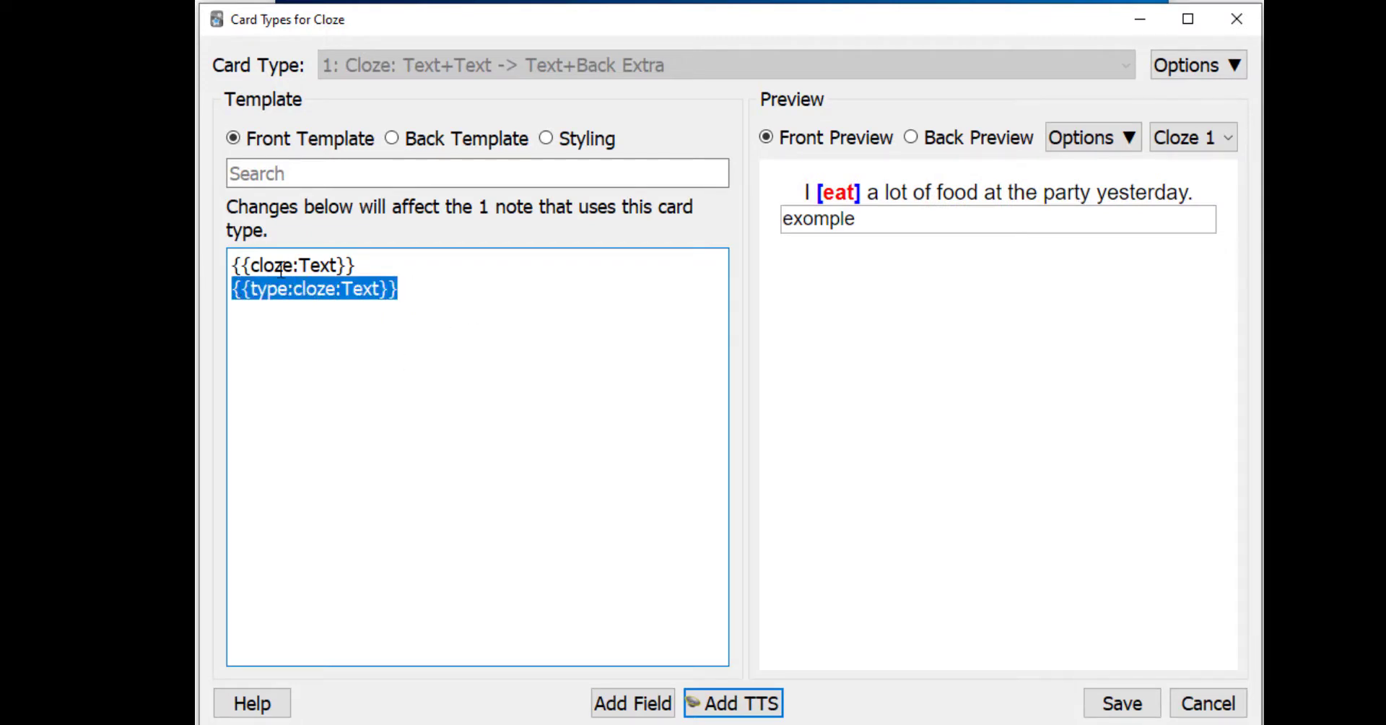
Paste the {{type:cloze:Text}} line into the Back template and save the templates
left_click(391, 138)
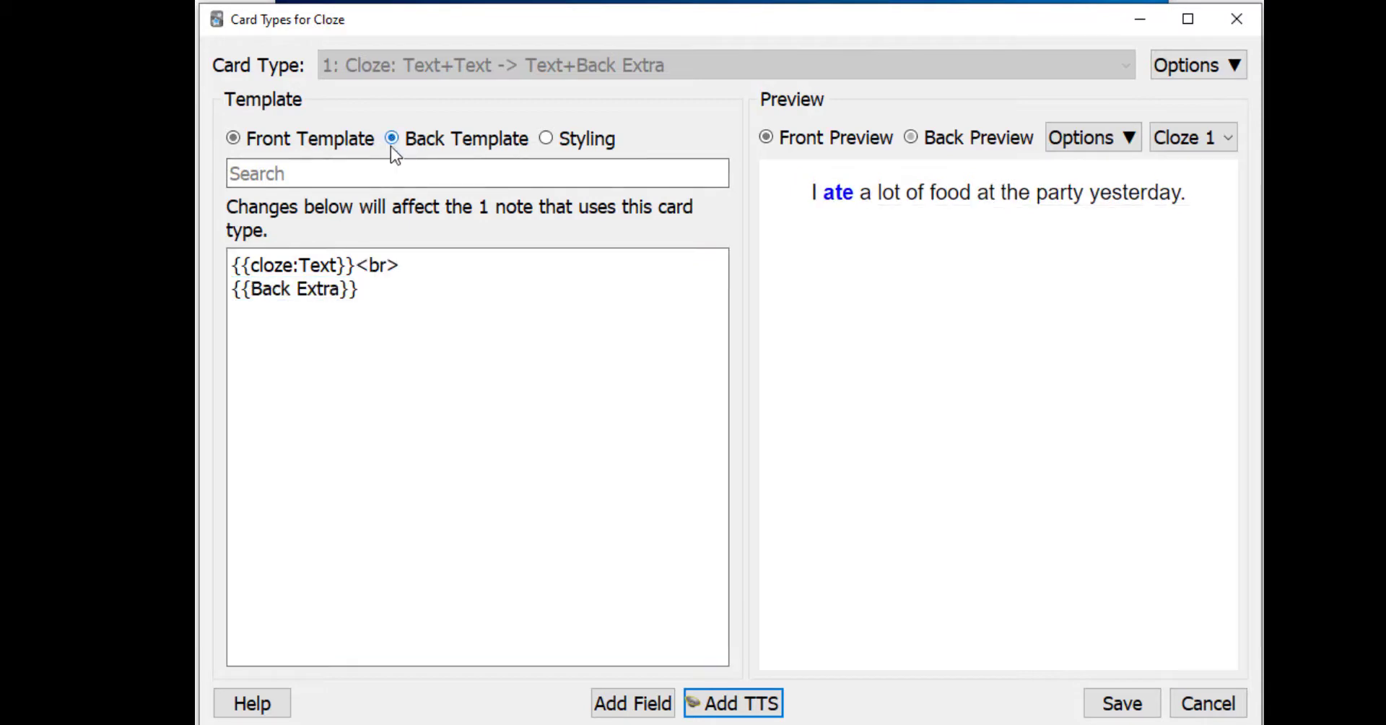
left_click(424, 269)
key("Return")
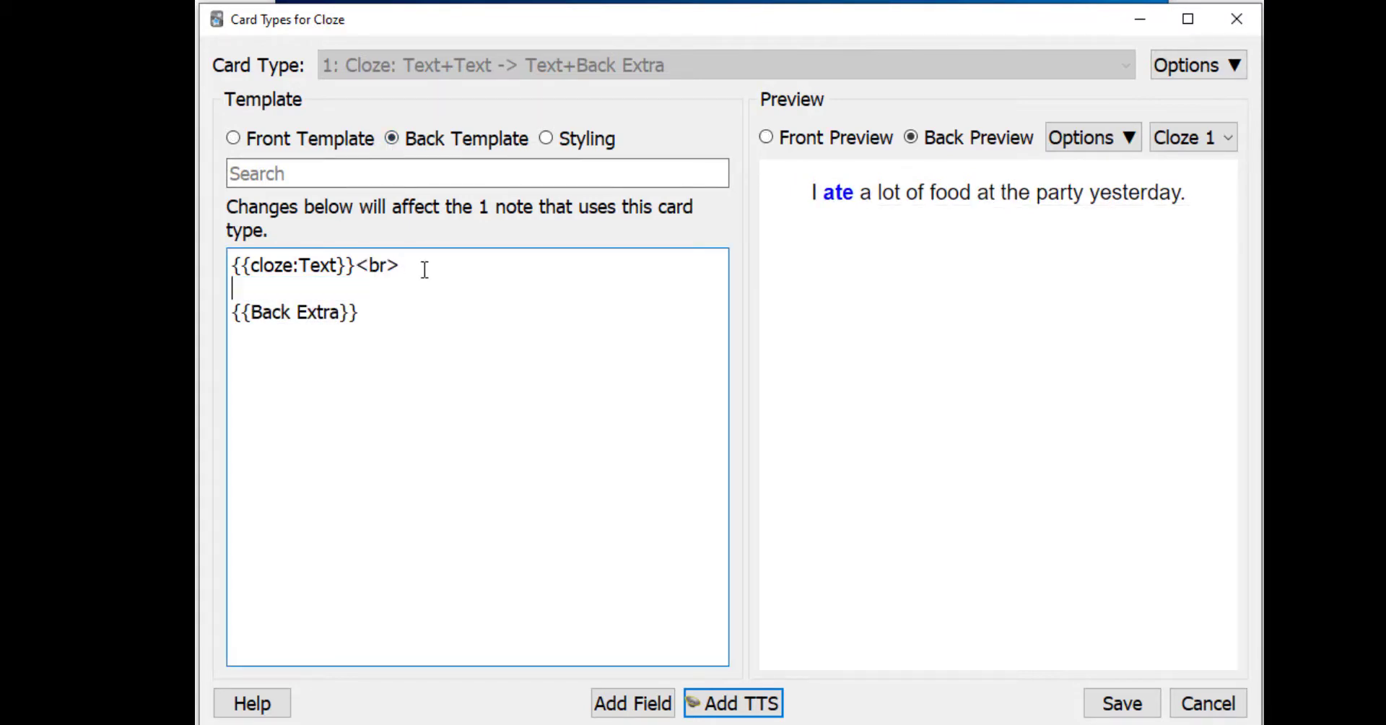
key("ctrl+v")
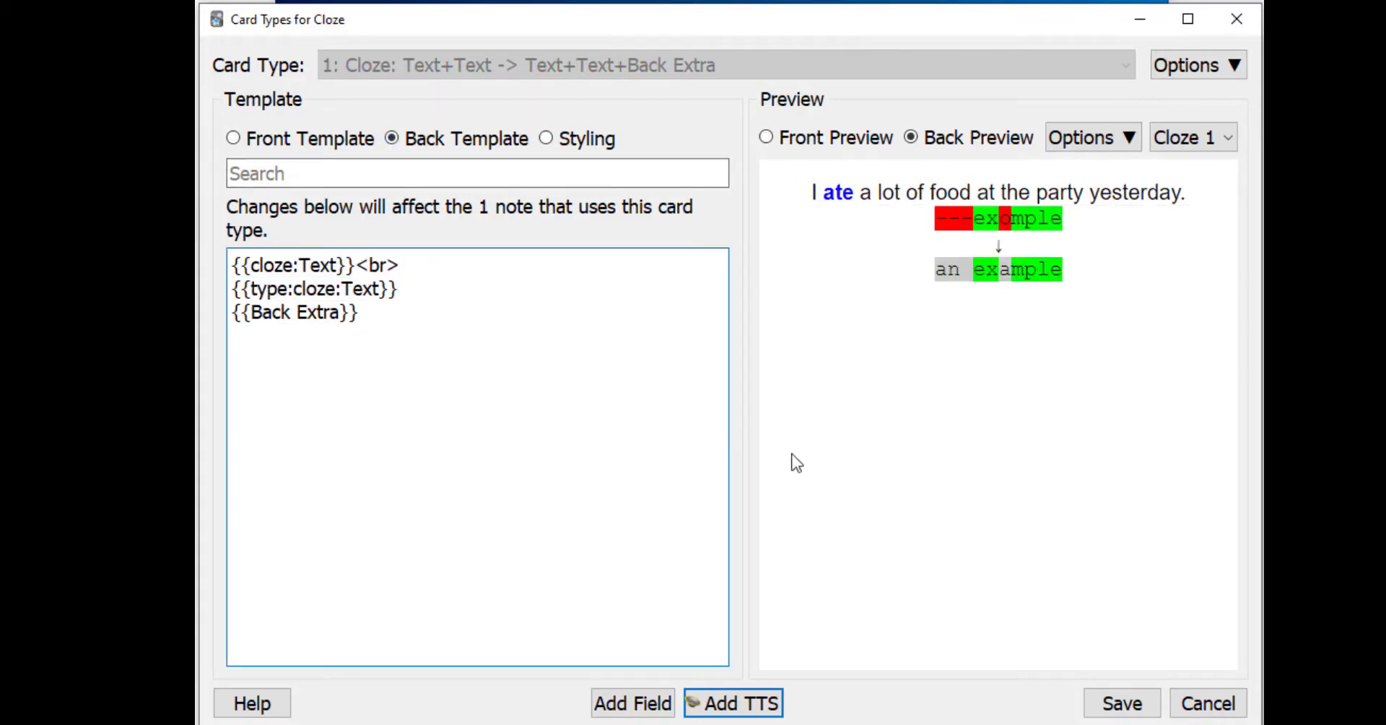
left_click(1122, 702)
left_click(816, 478)
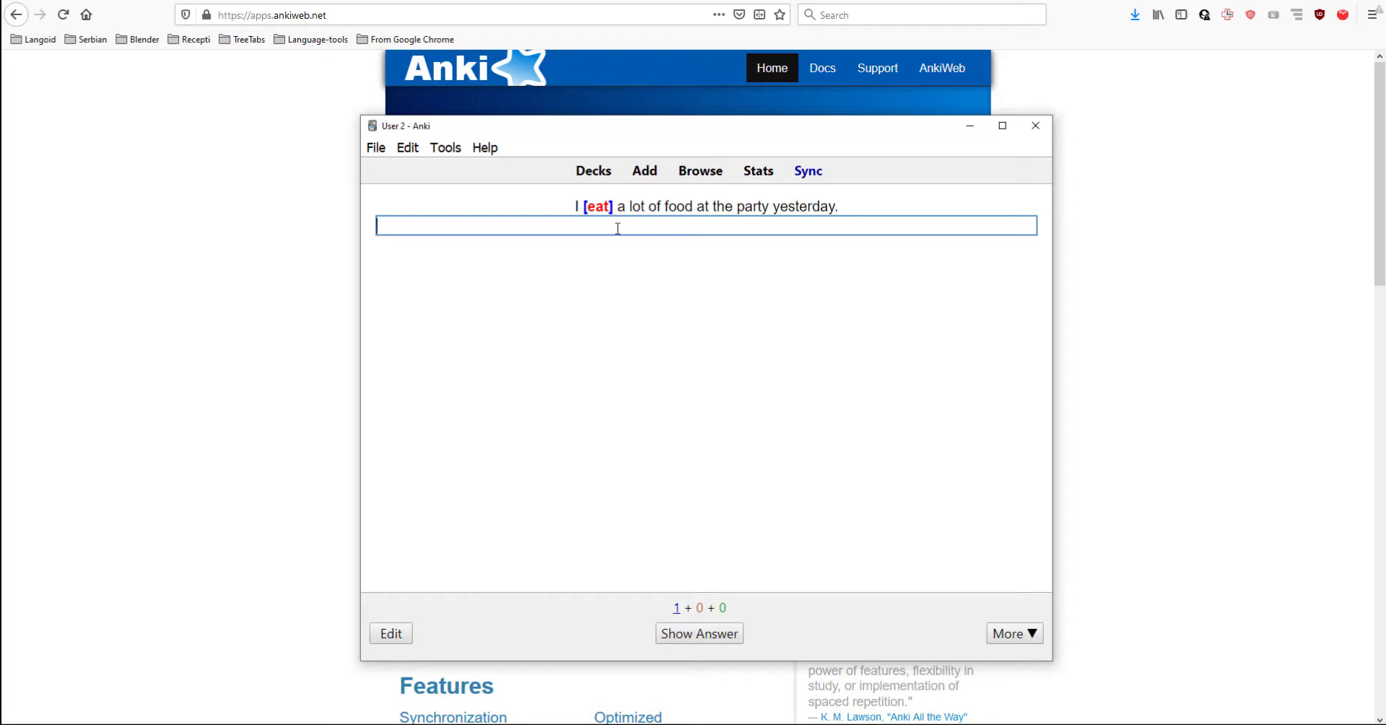
Review two cards, typing 'ate' and then 'atee' before revealing each answer
type("ate")
left_click(694, 639)
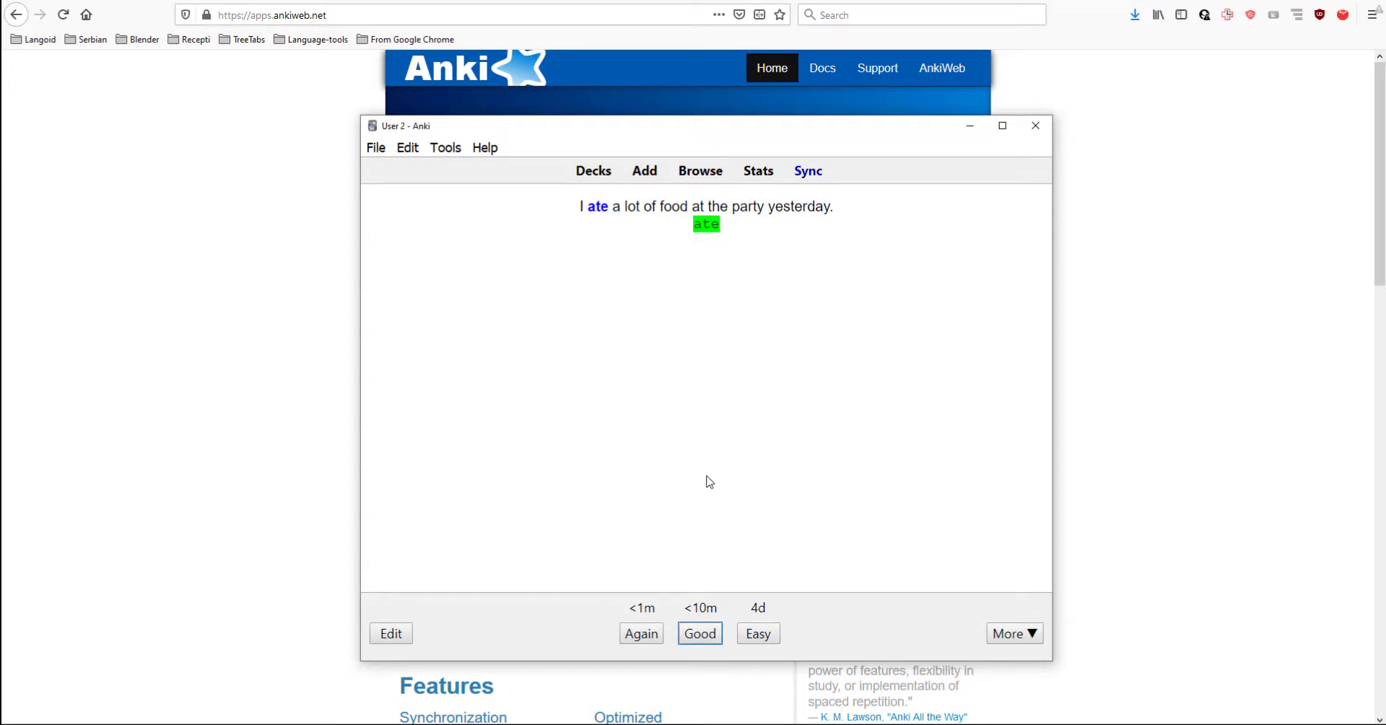
left_click(646, 634)
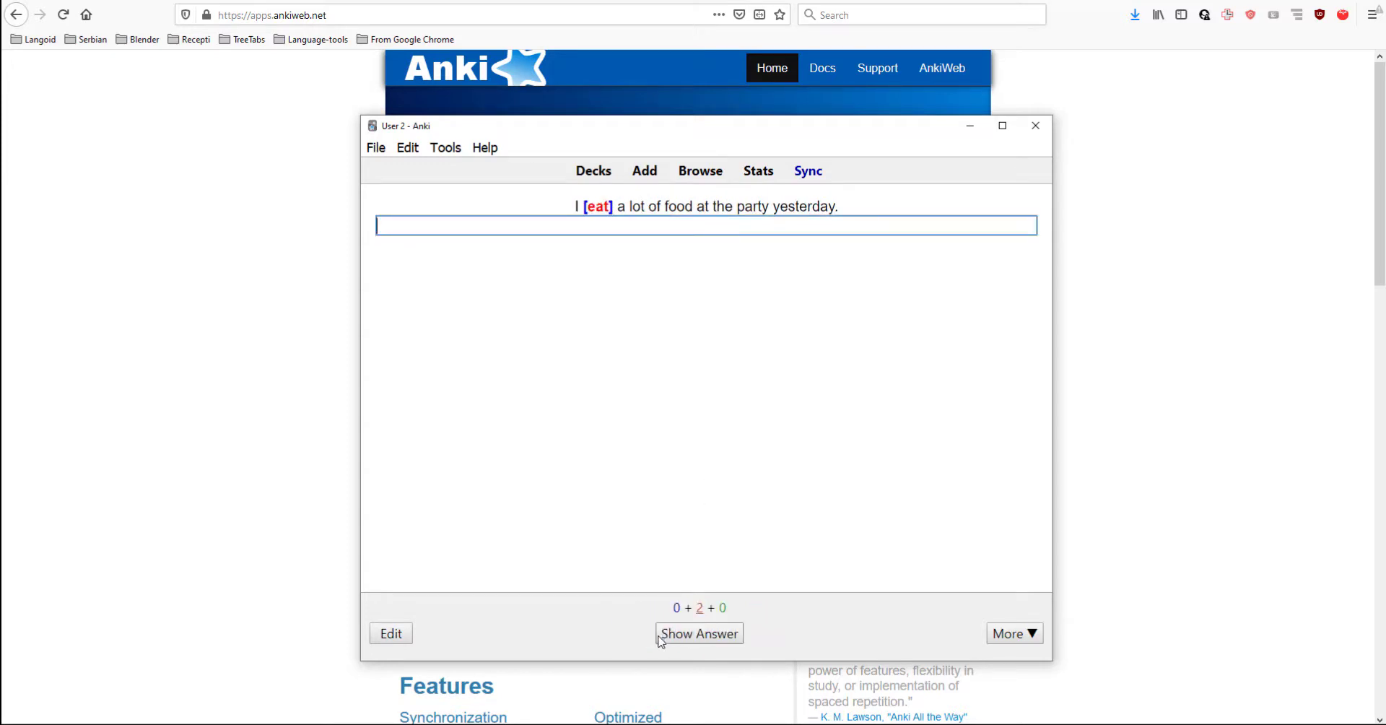
type("atee")
left_click(724, 639)
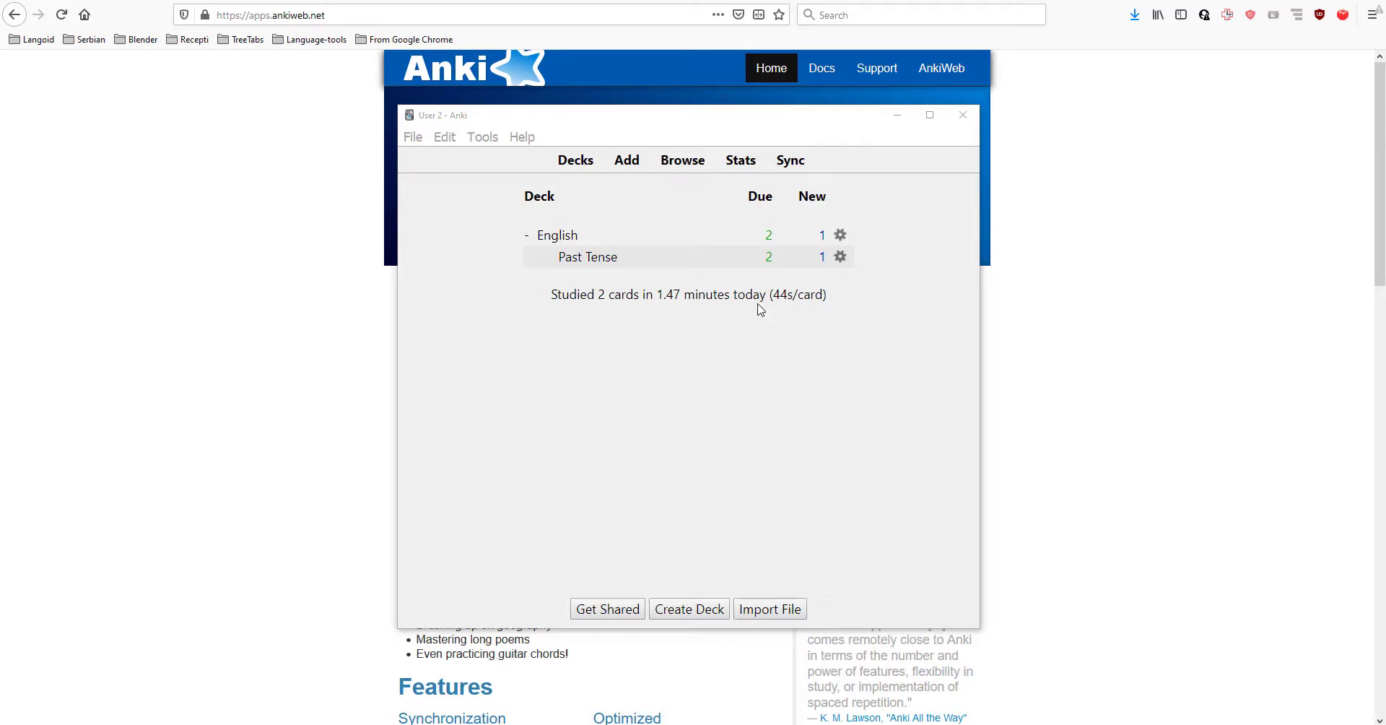
Create a new deck named Images
left_click(679, 612)
type("Images")
left_click(736, 402)
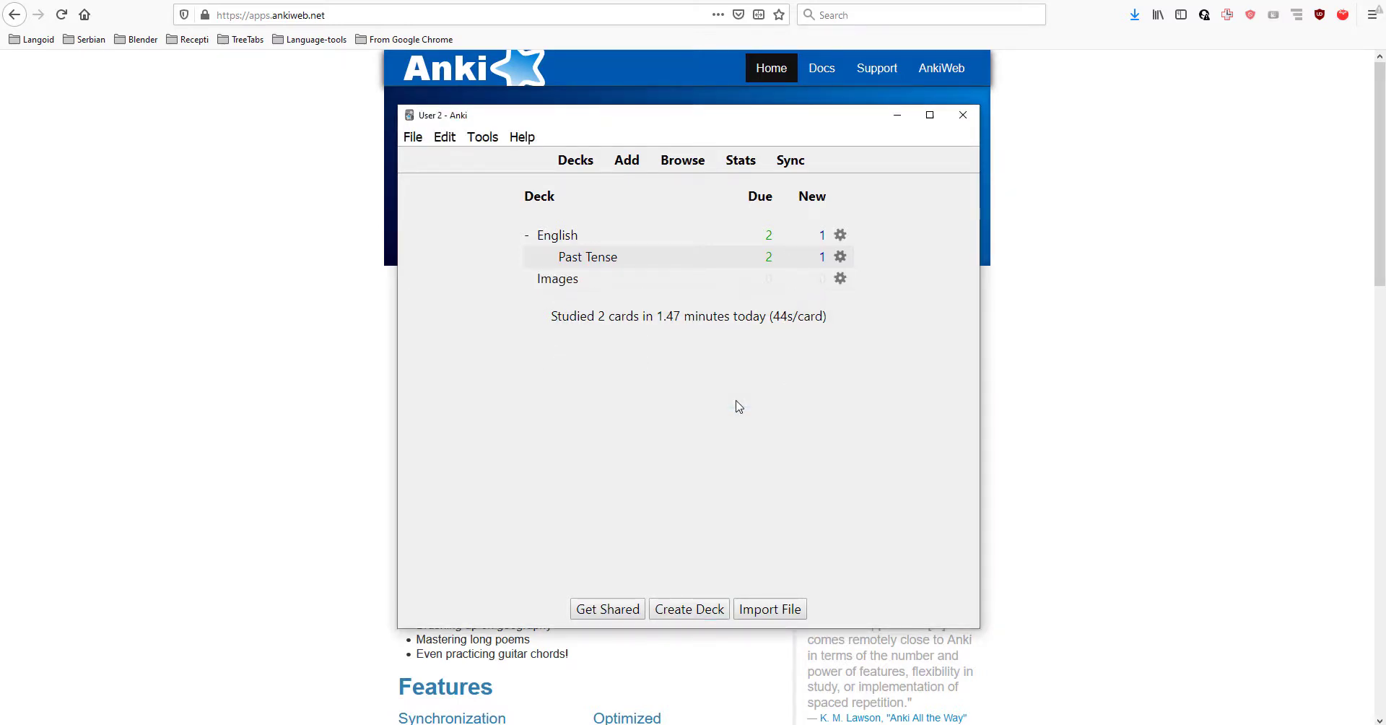
Open the Images deck's Add window with the Basic note type
left_click(557, 279)
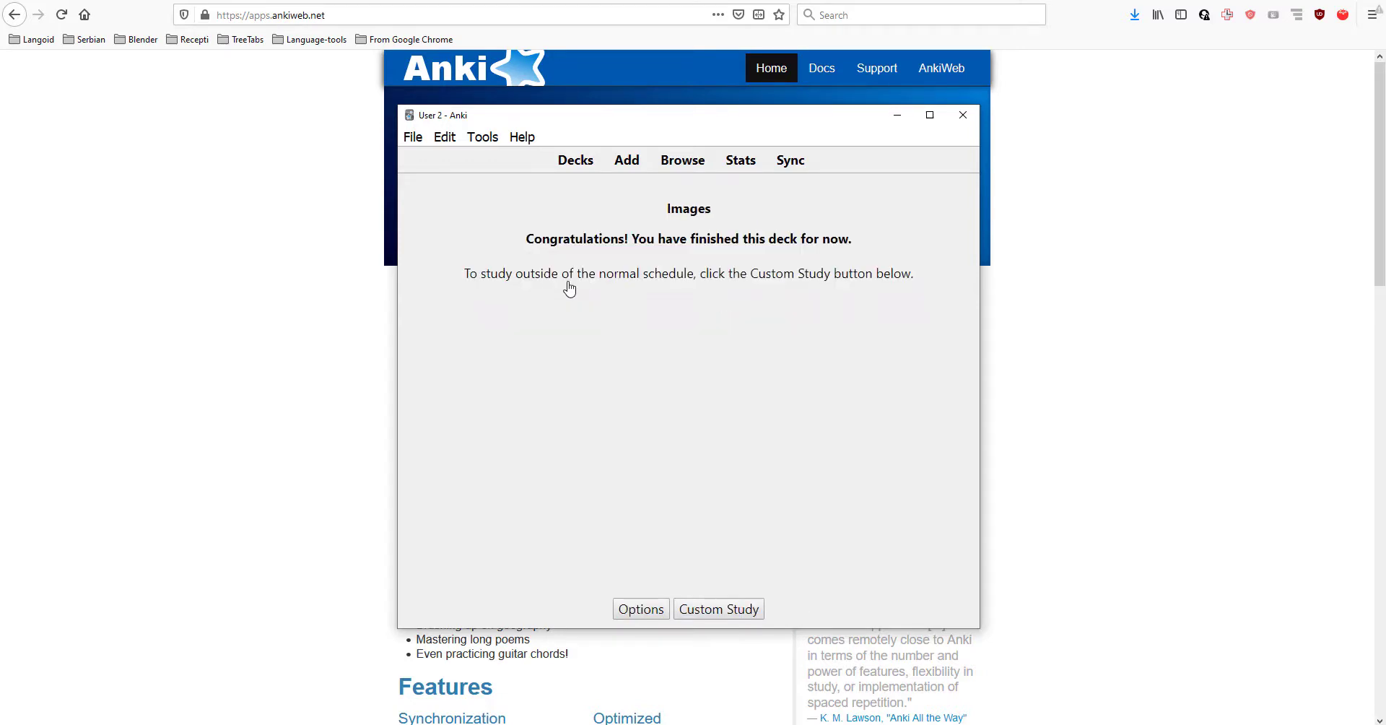
left_click(635, 168)
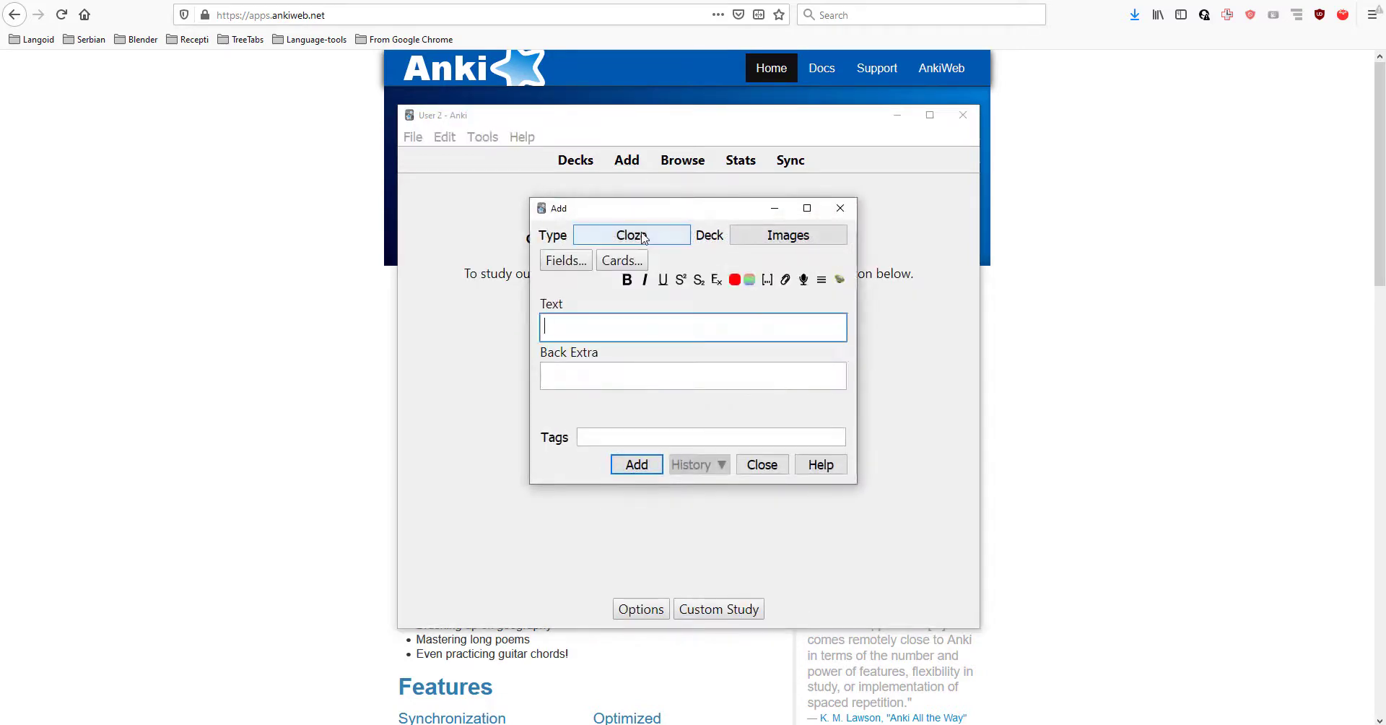
left_click(643, 239)
left_click(592, 291)
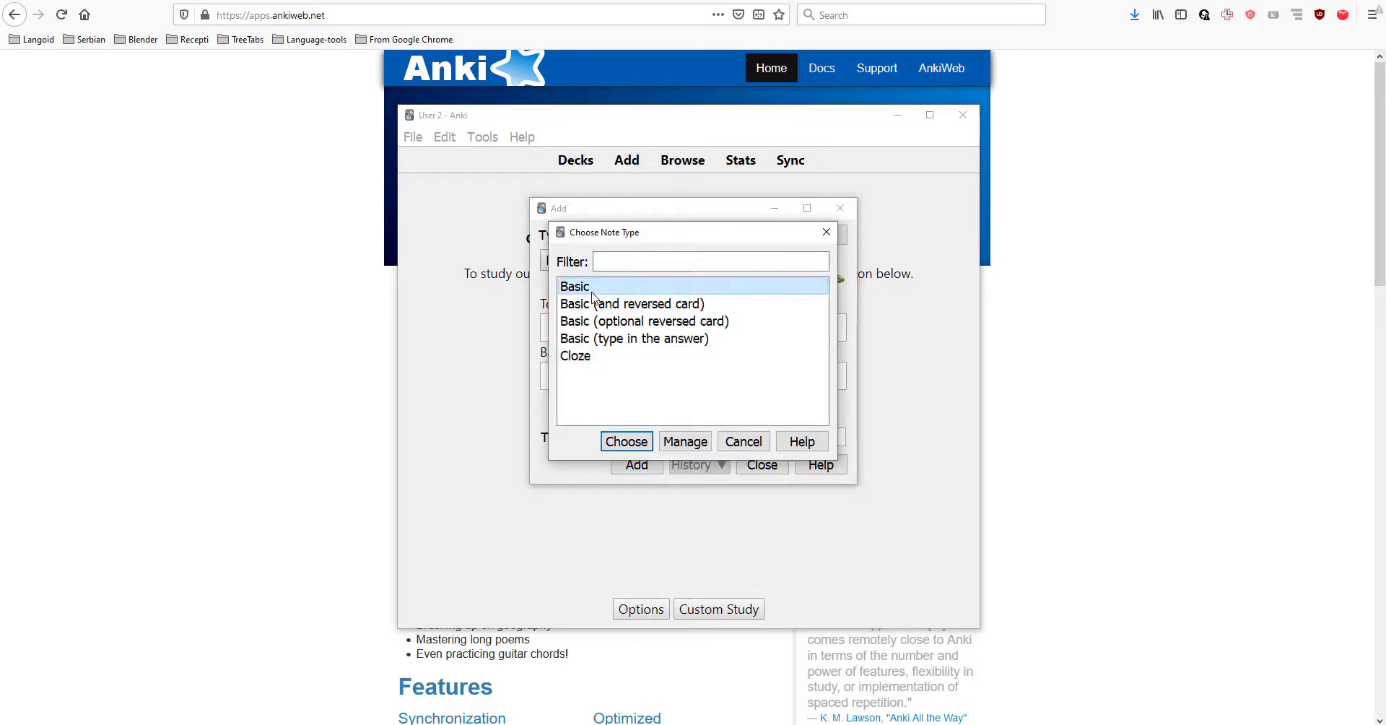
left_click(628, 441)
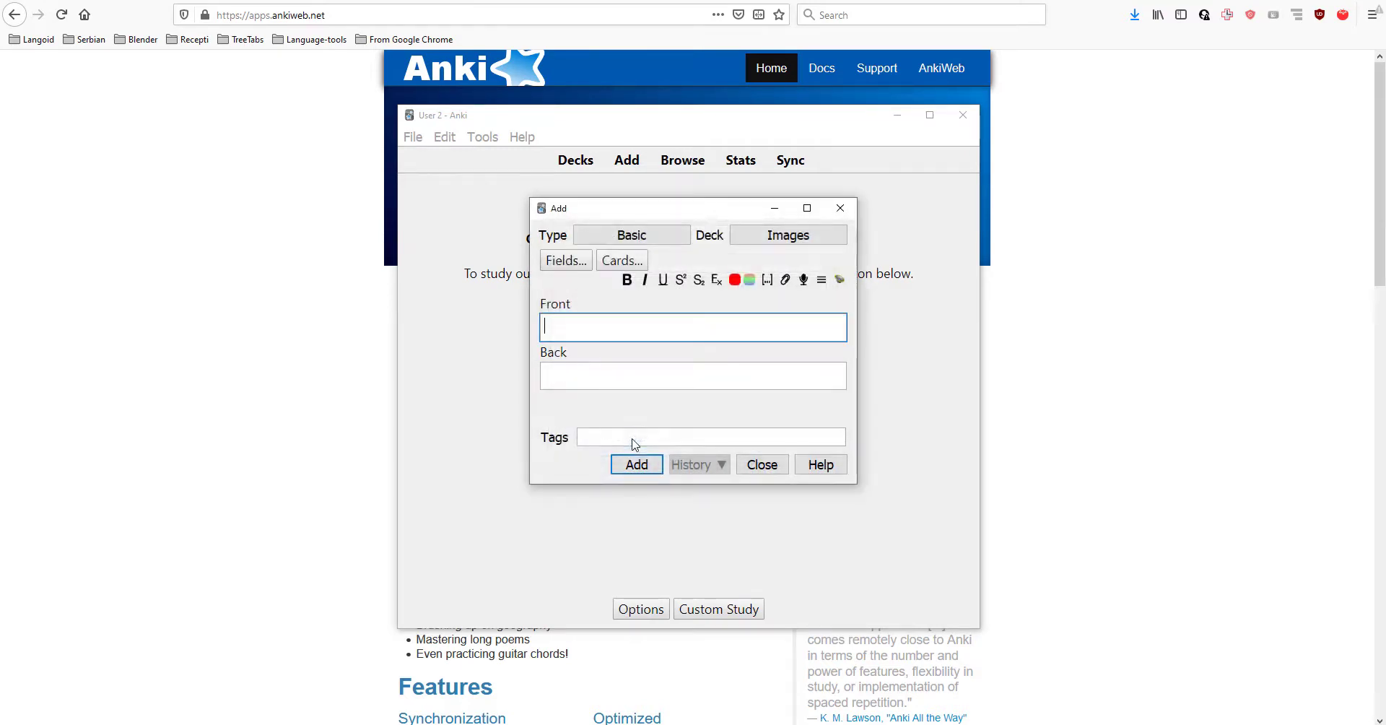
Add a field named Image to the Basic note type
left_click(565, 262)
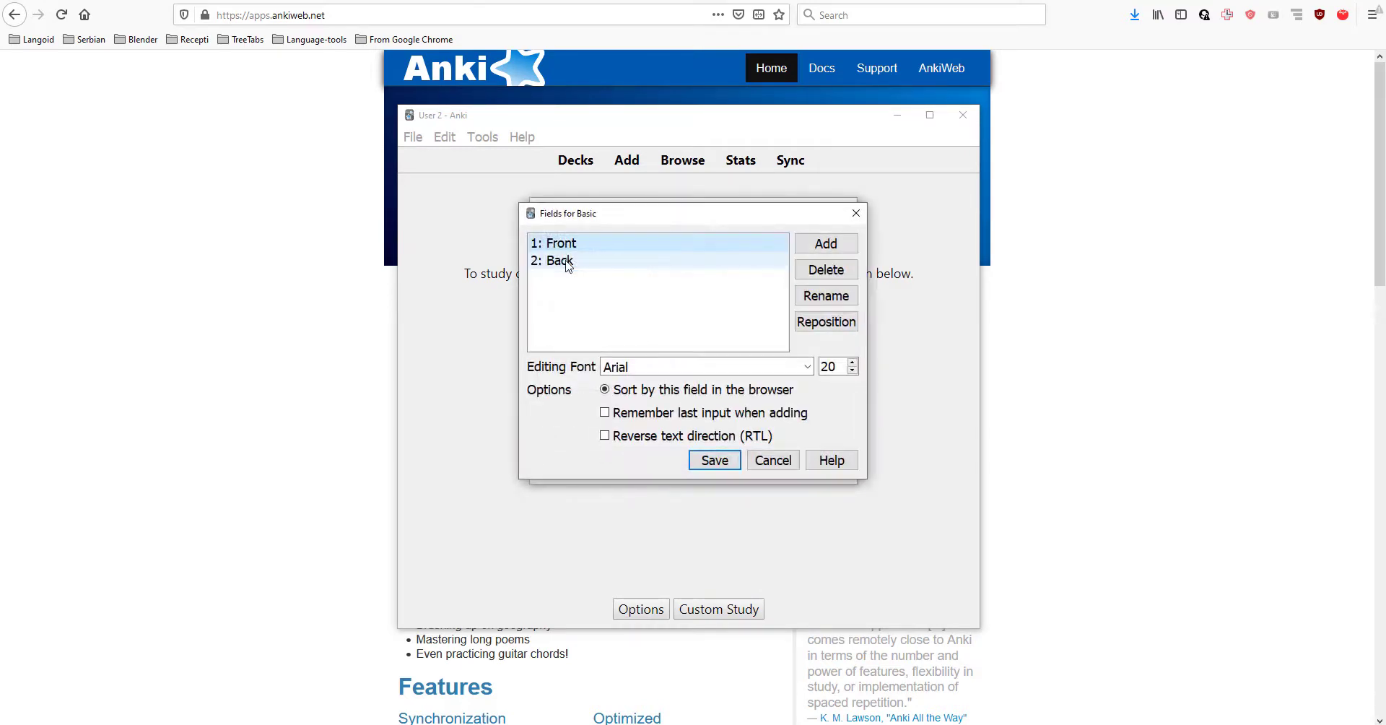
left_click(846, 245)
type("Image")
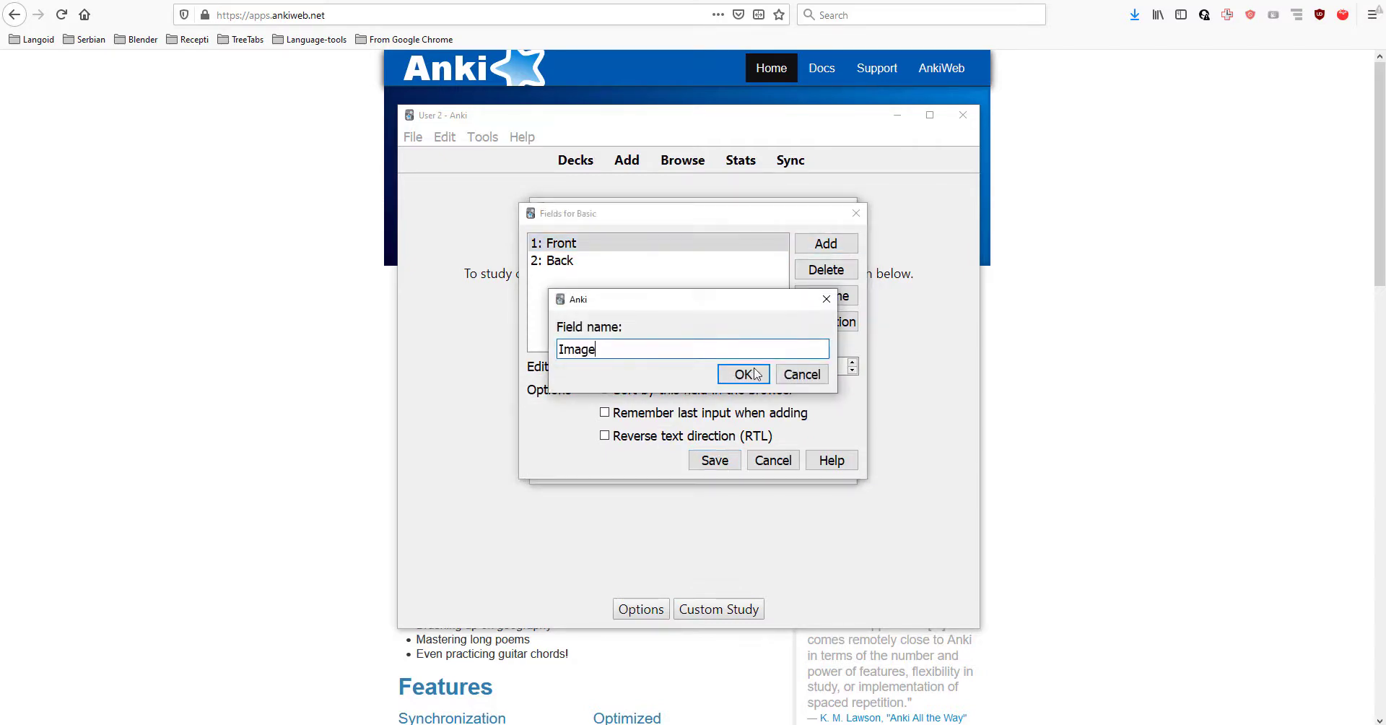
left_click(755, 374)
left_click(730, 461)
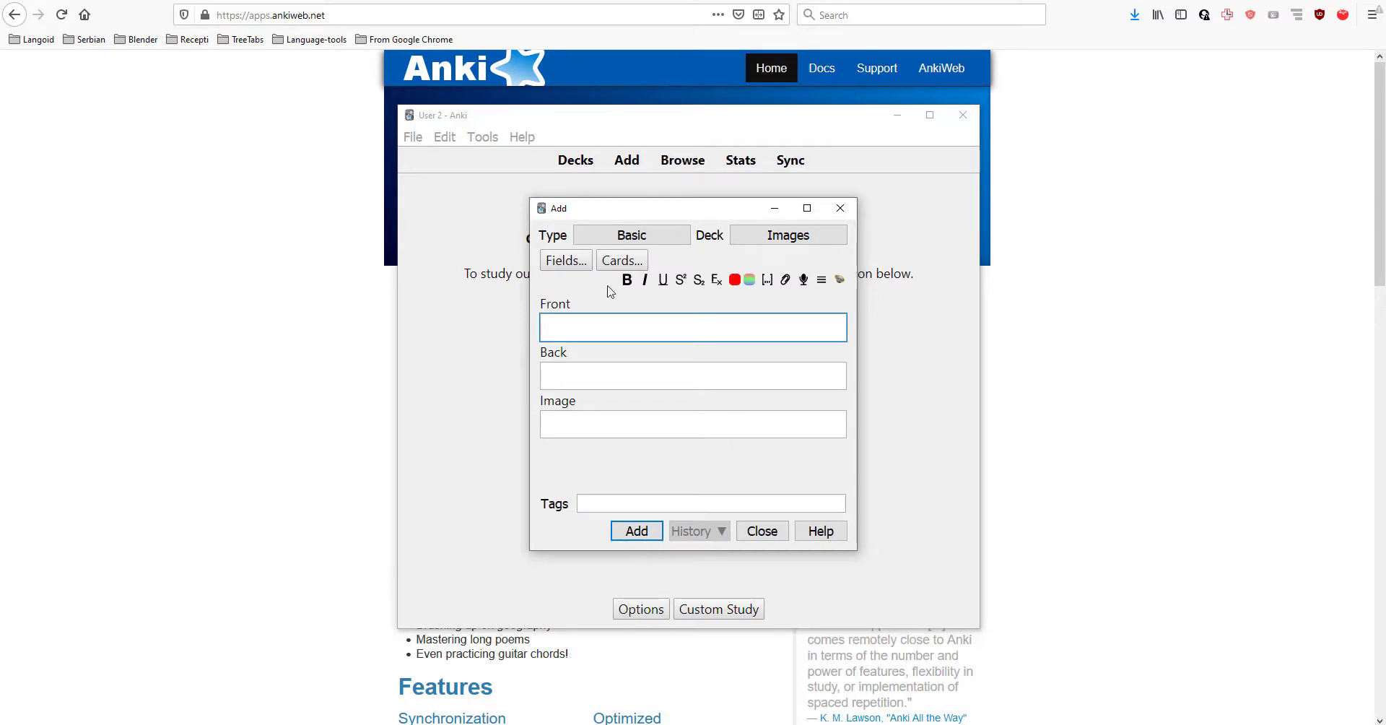
Move the Image field to position 1
left_click(567, 261)
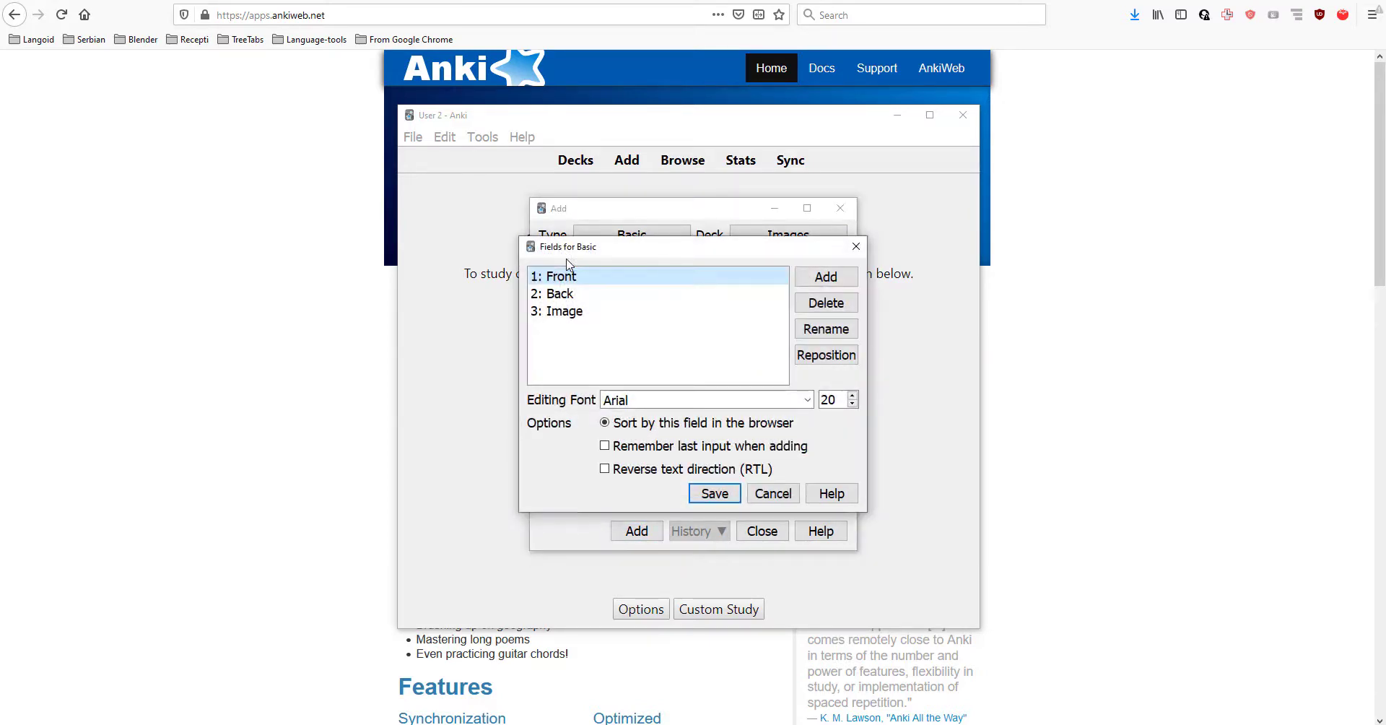
left_click(640, 311)
left_click(829, 355)
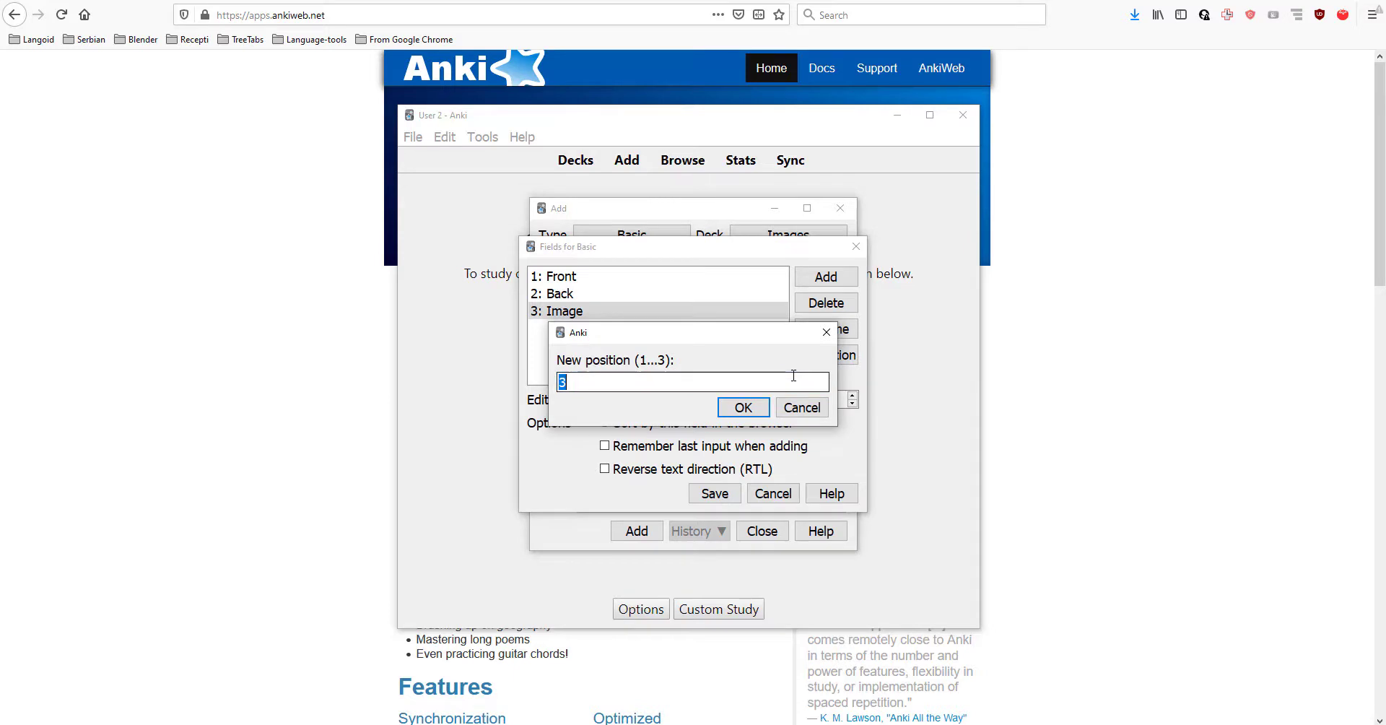
type("1")
left_click(743, 407)
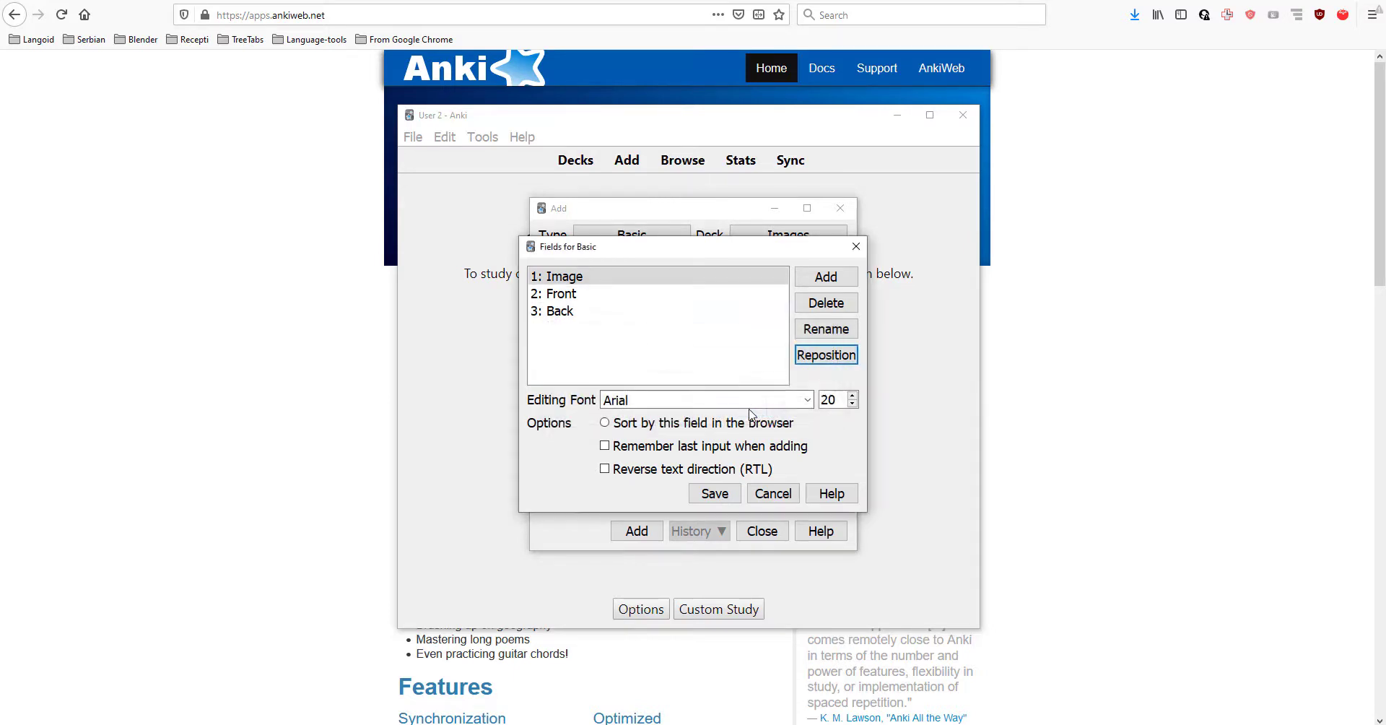
Delete the Front field and save the field list
left_click(570, 296)
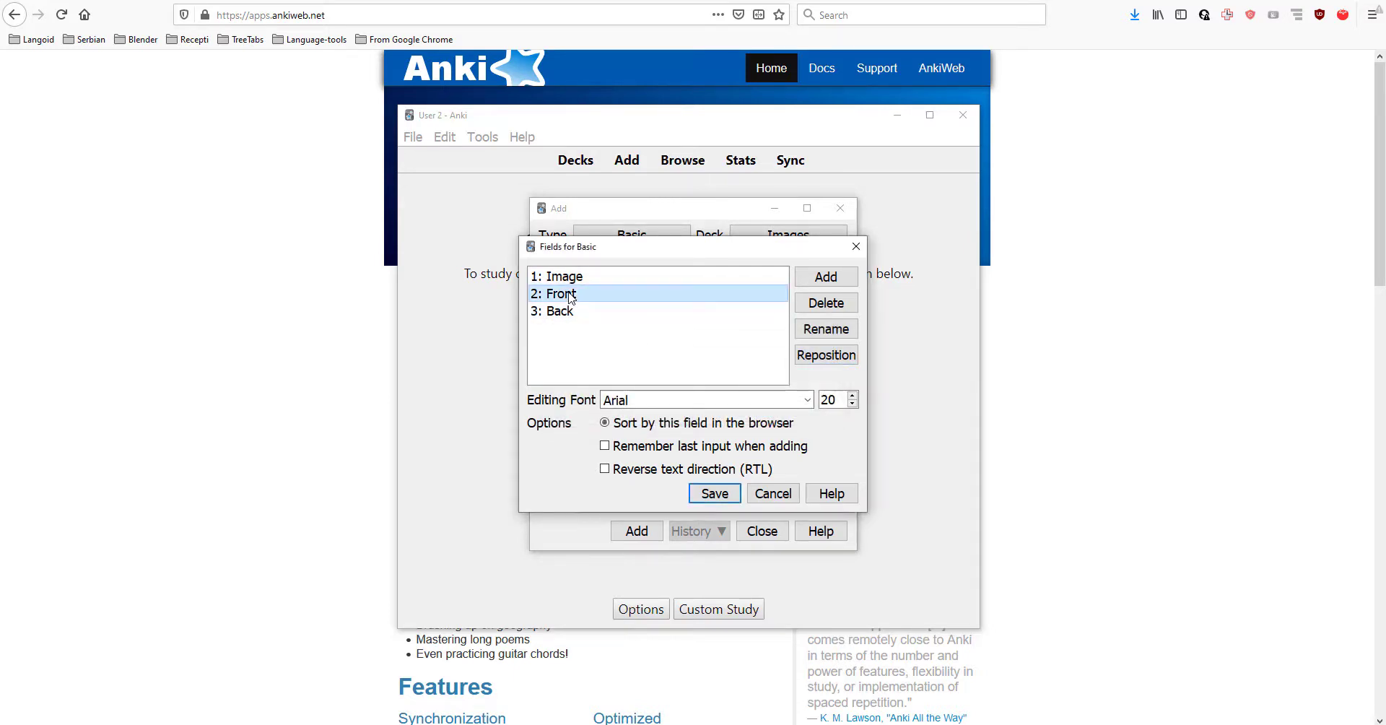
left_click(841, 306)
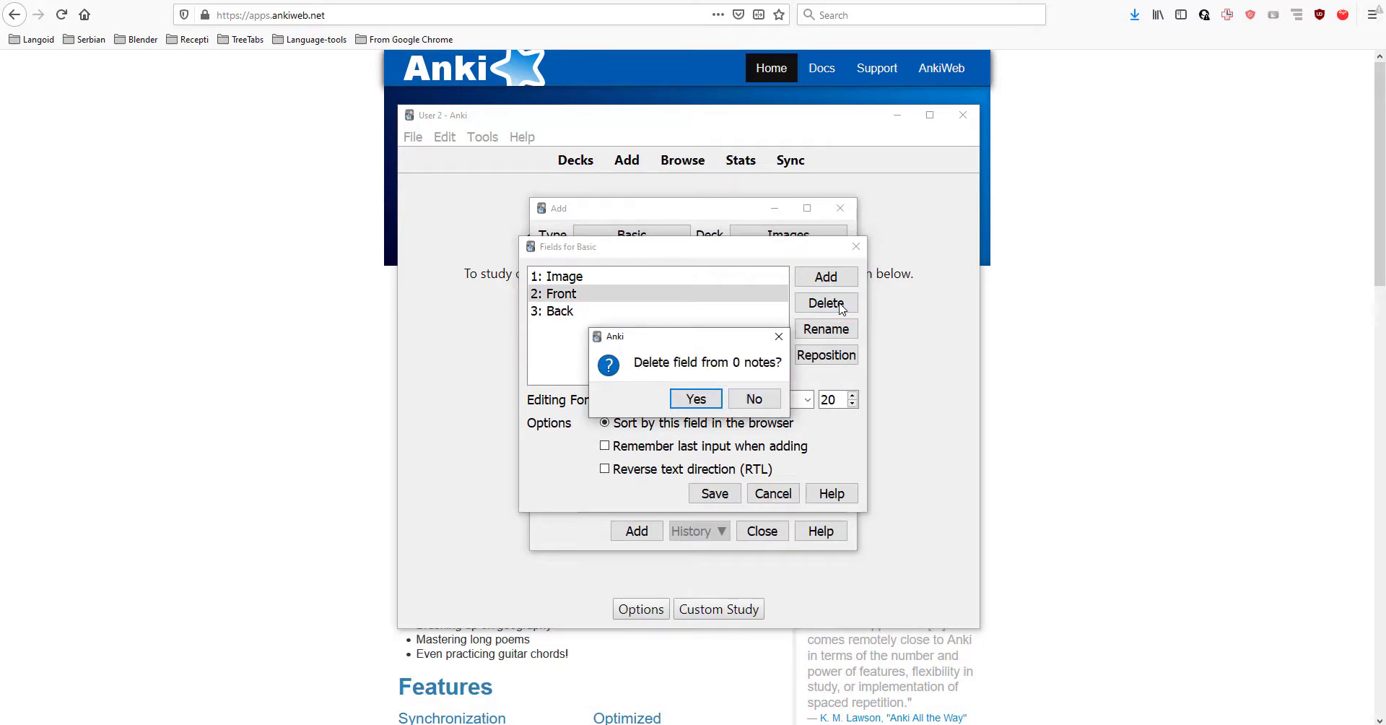
left_click(716, 400)
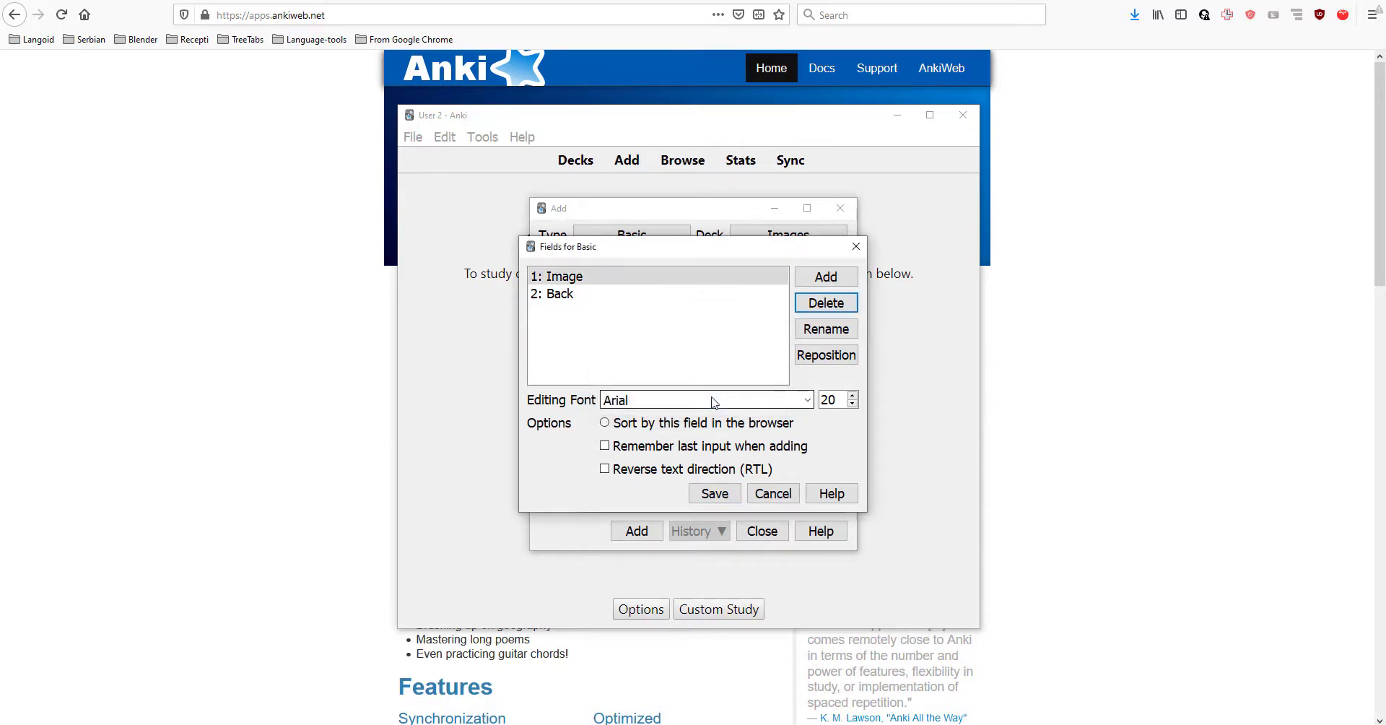
left_click(716, 494)
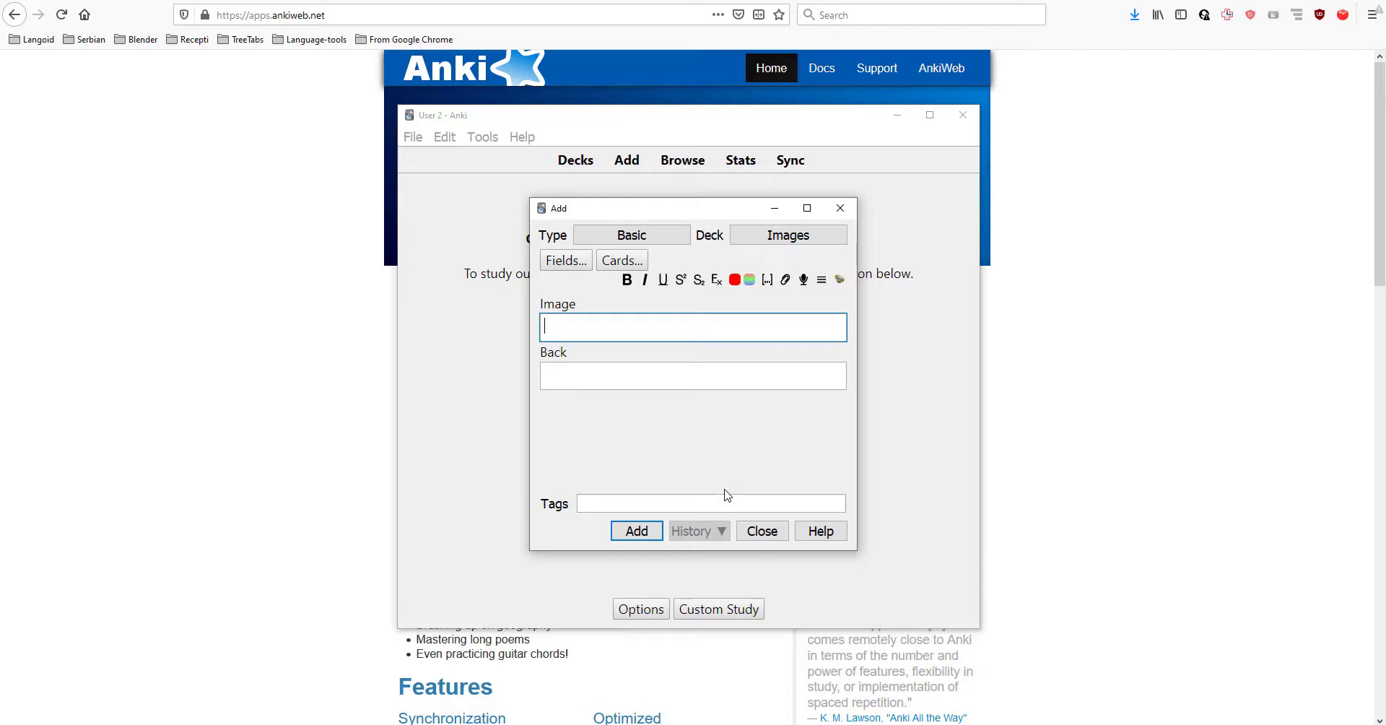
Add a note with the ocean photo as Image and 'ocean' as Back
left_click(786, 282)
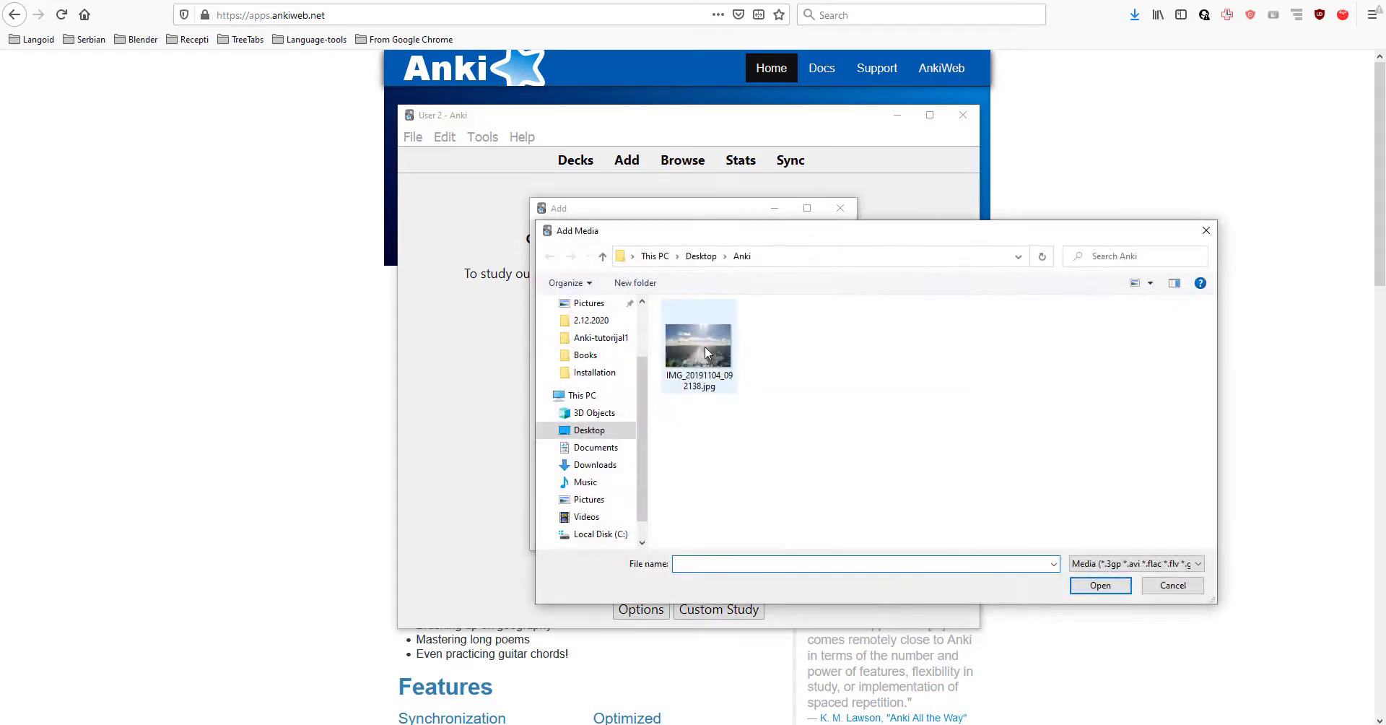
left_click(705, 347)
left_click(1111, 585)
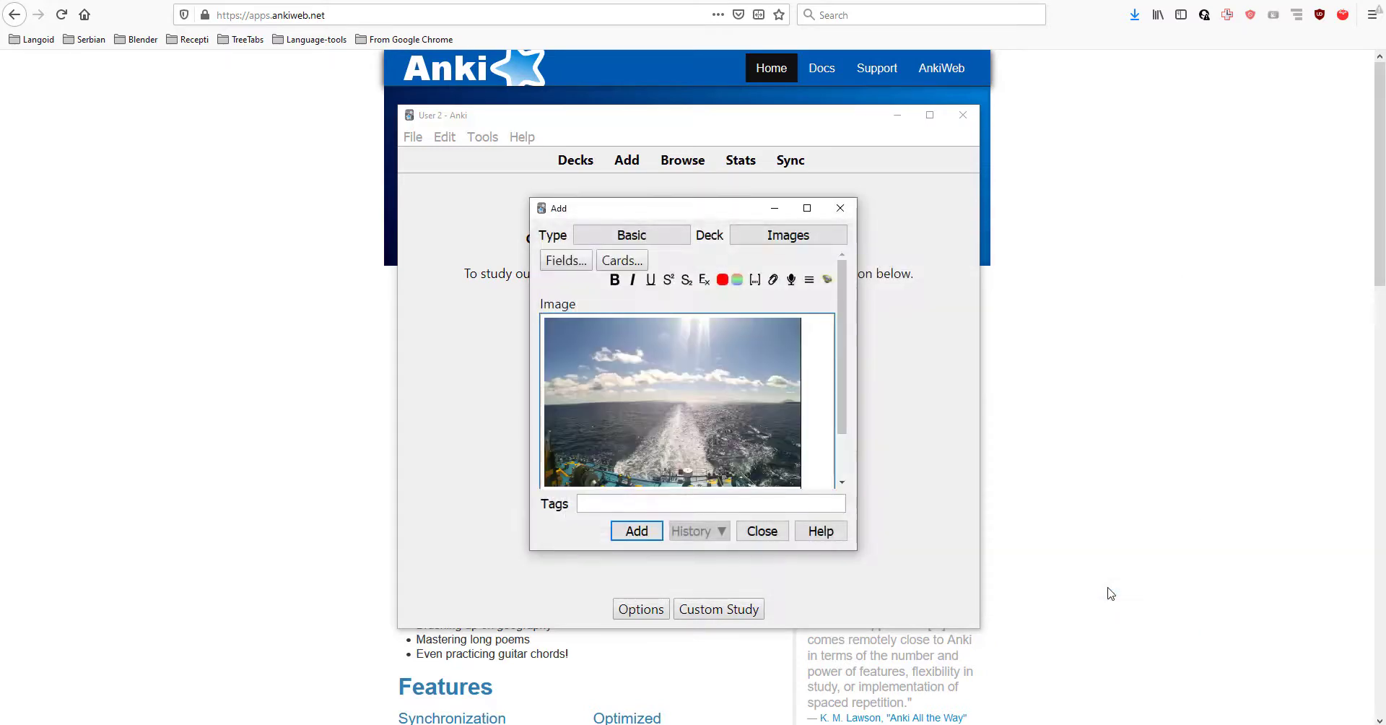
scroll(754, 451, "down", 2)
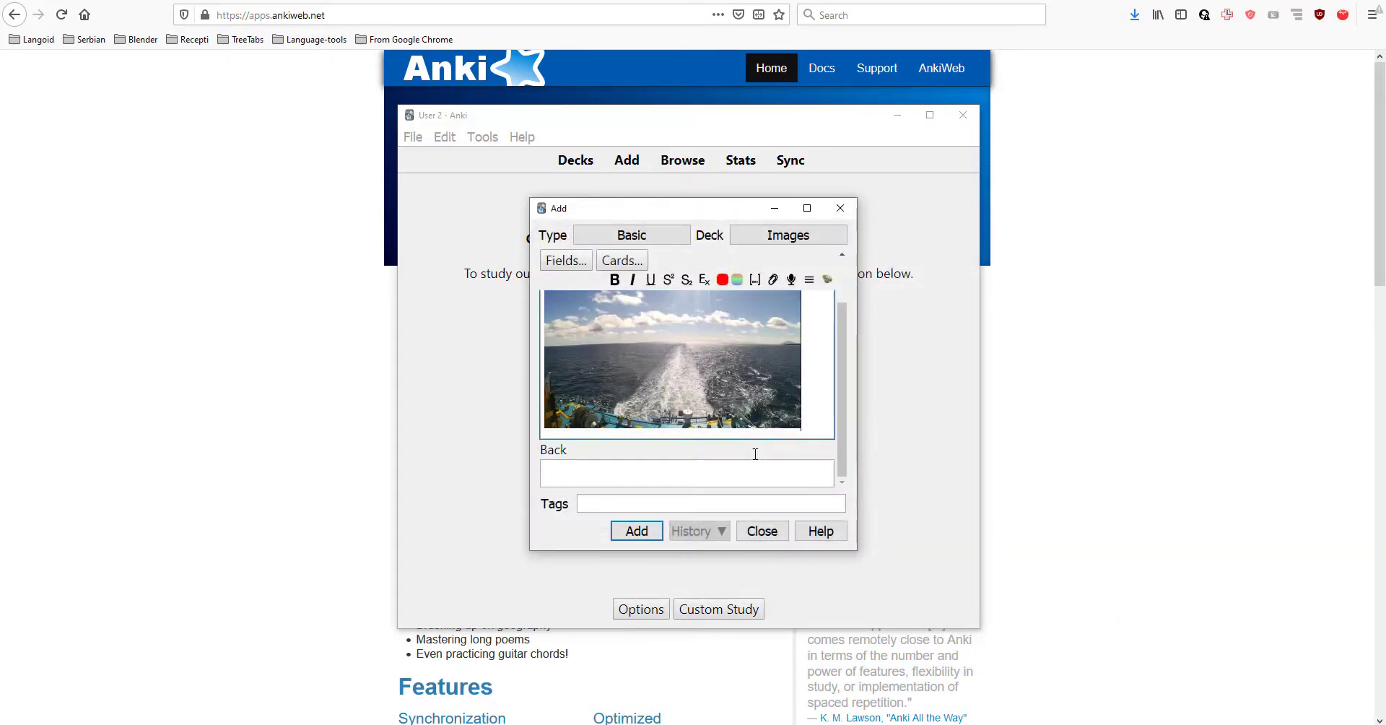
left_click(682, 473)
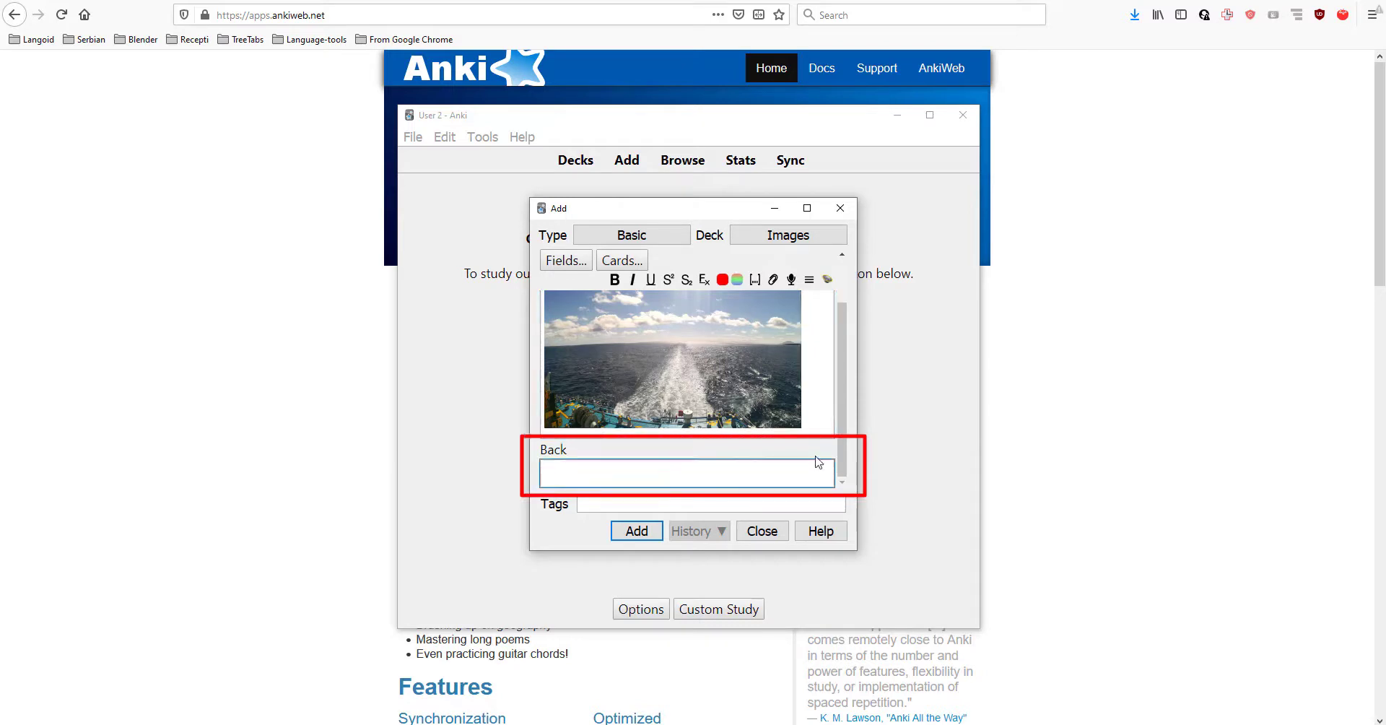
type("ocean")
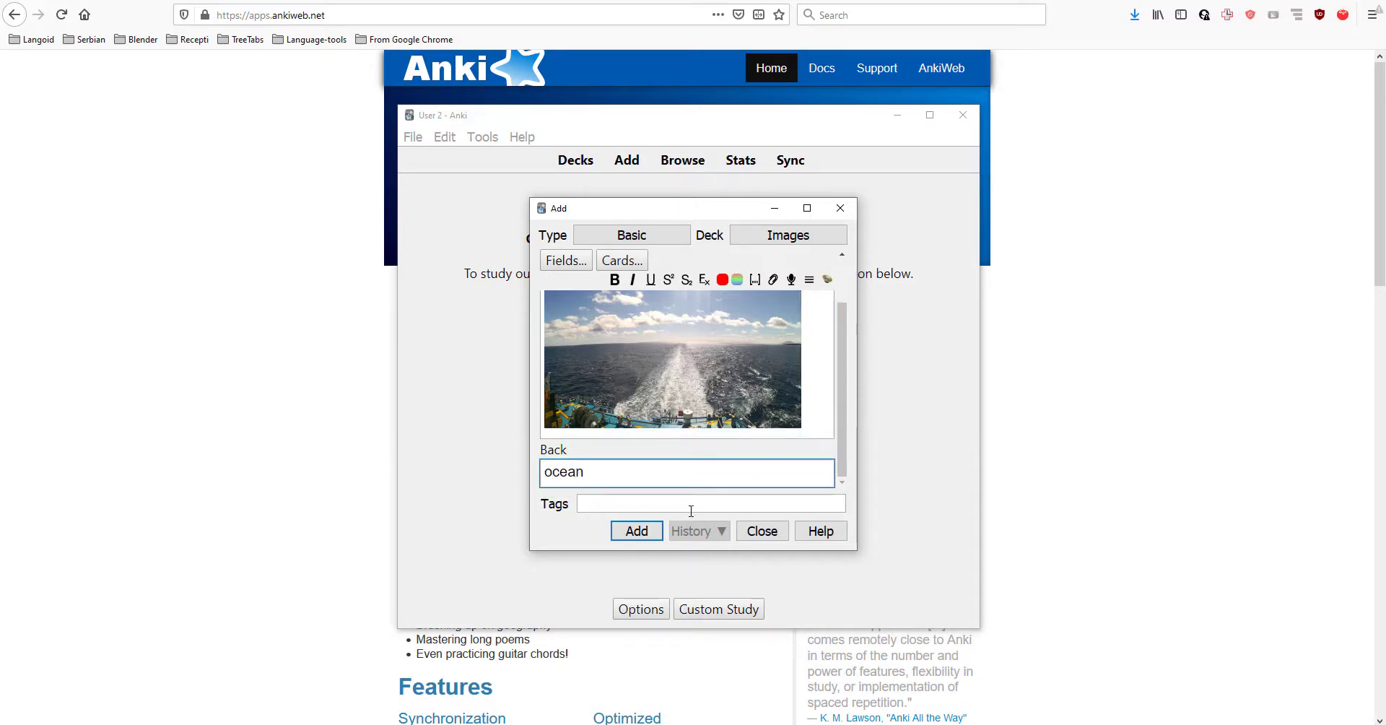
left_click(649, 531)
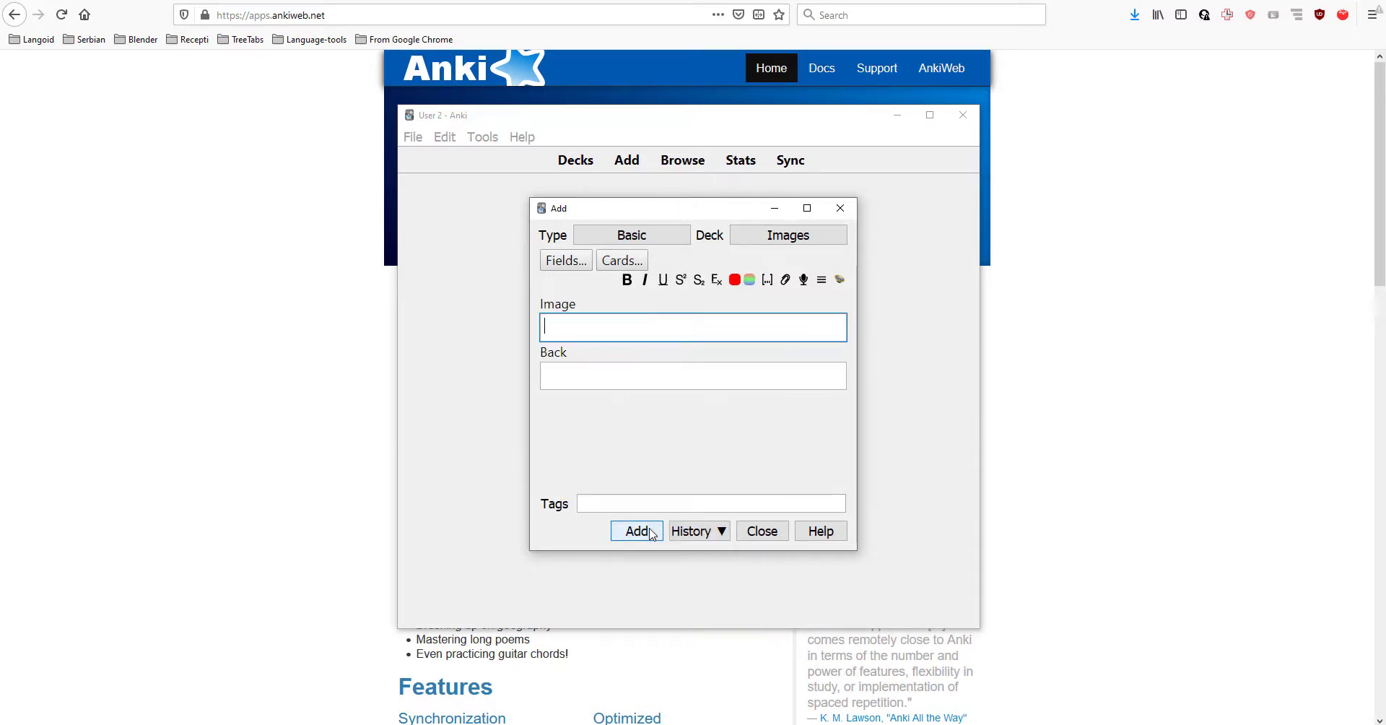
Start studying the Images deck and add {{Image}} to the card's front template
left_click(841, 208)
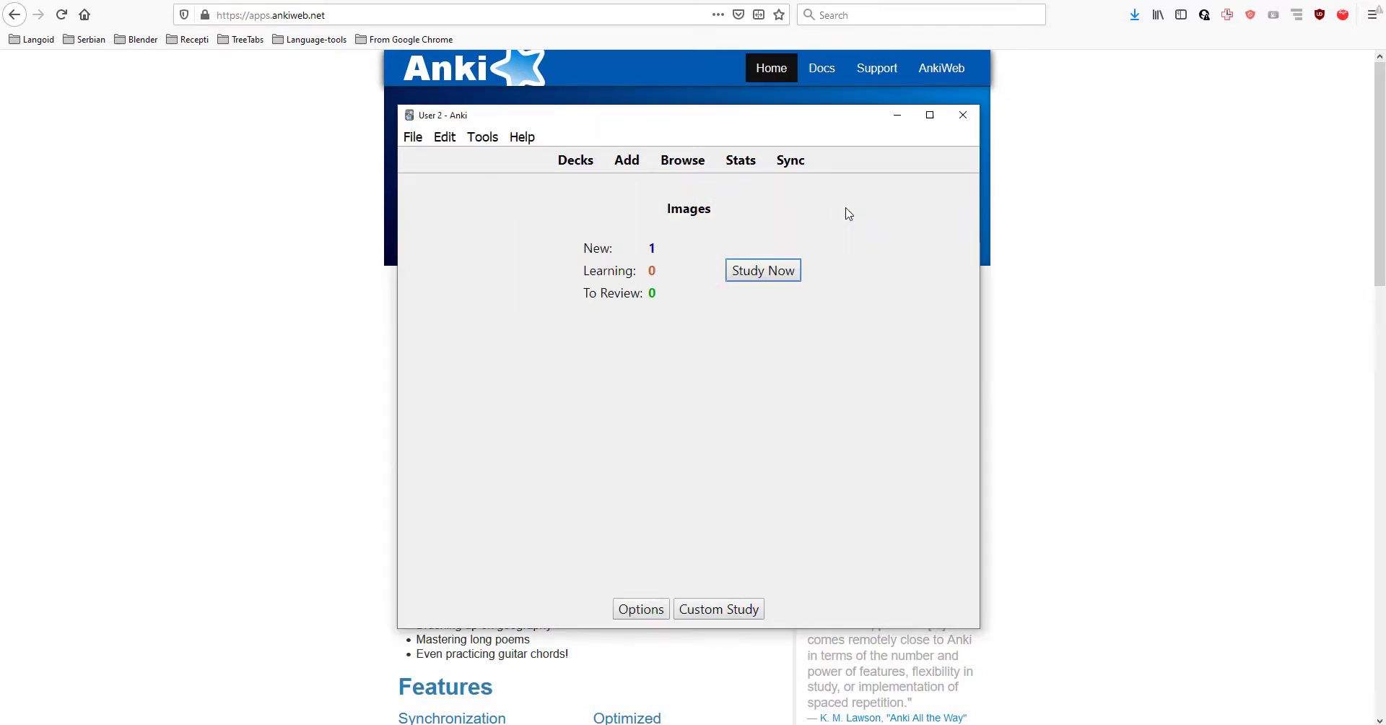
left_click(758, 273)
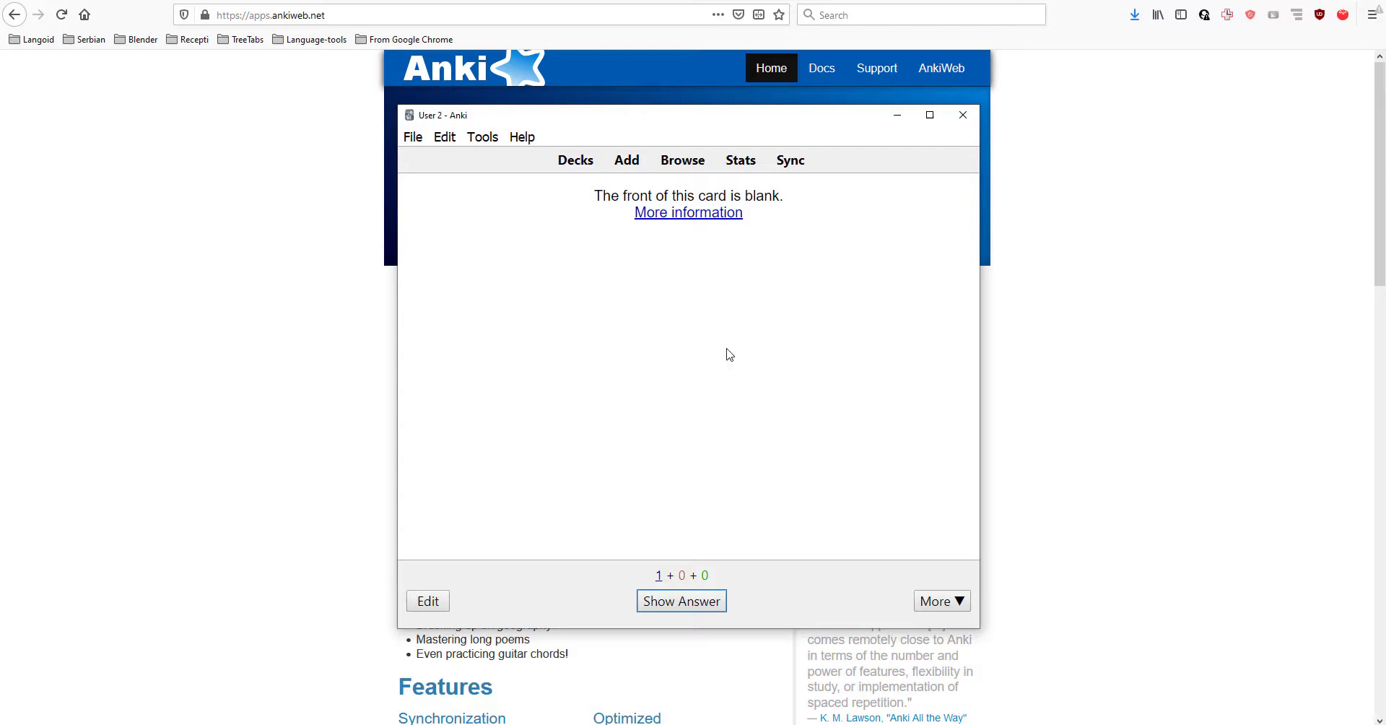
left_click(435, 603)
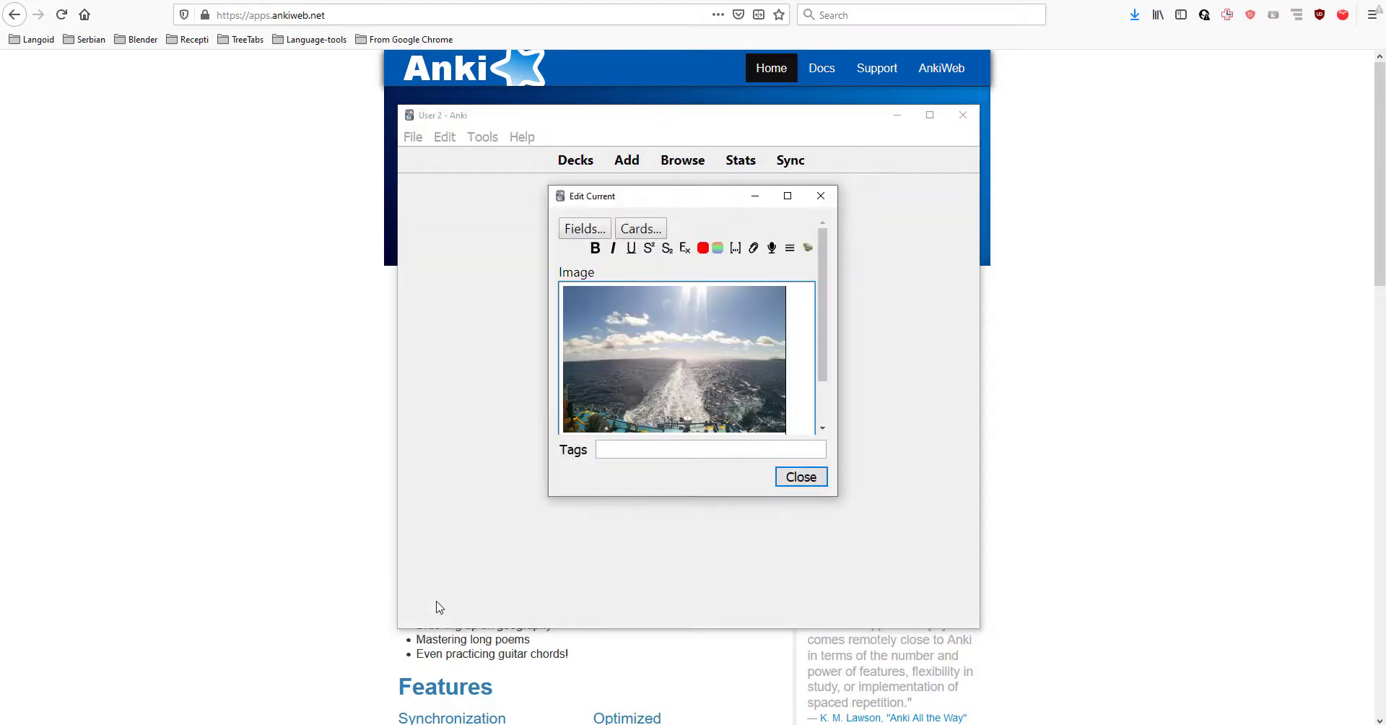
left_click(654, 231)
type("{{Image}}")
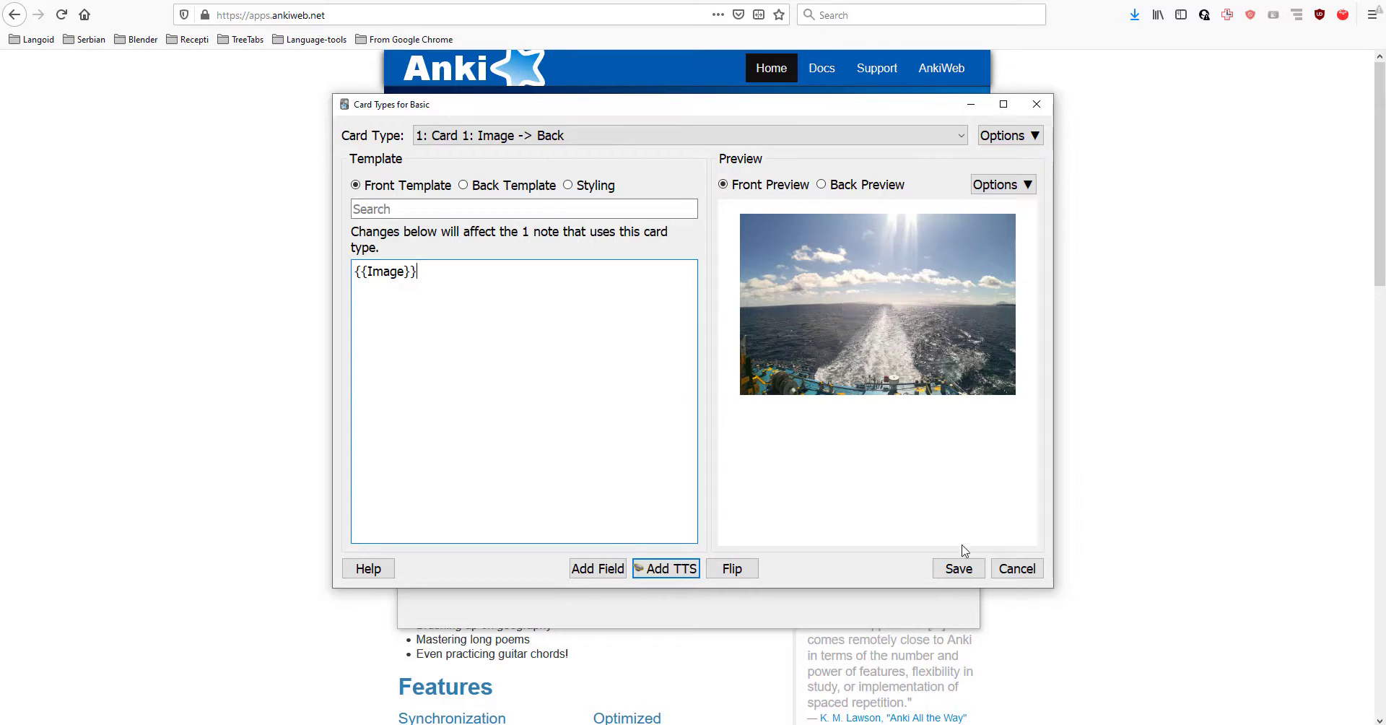
left_click(959, 568)
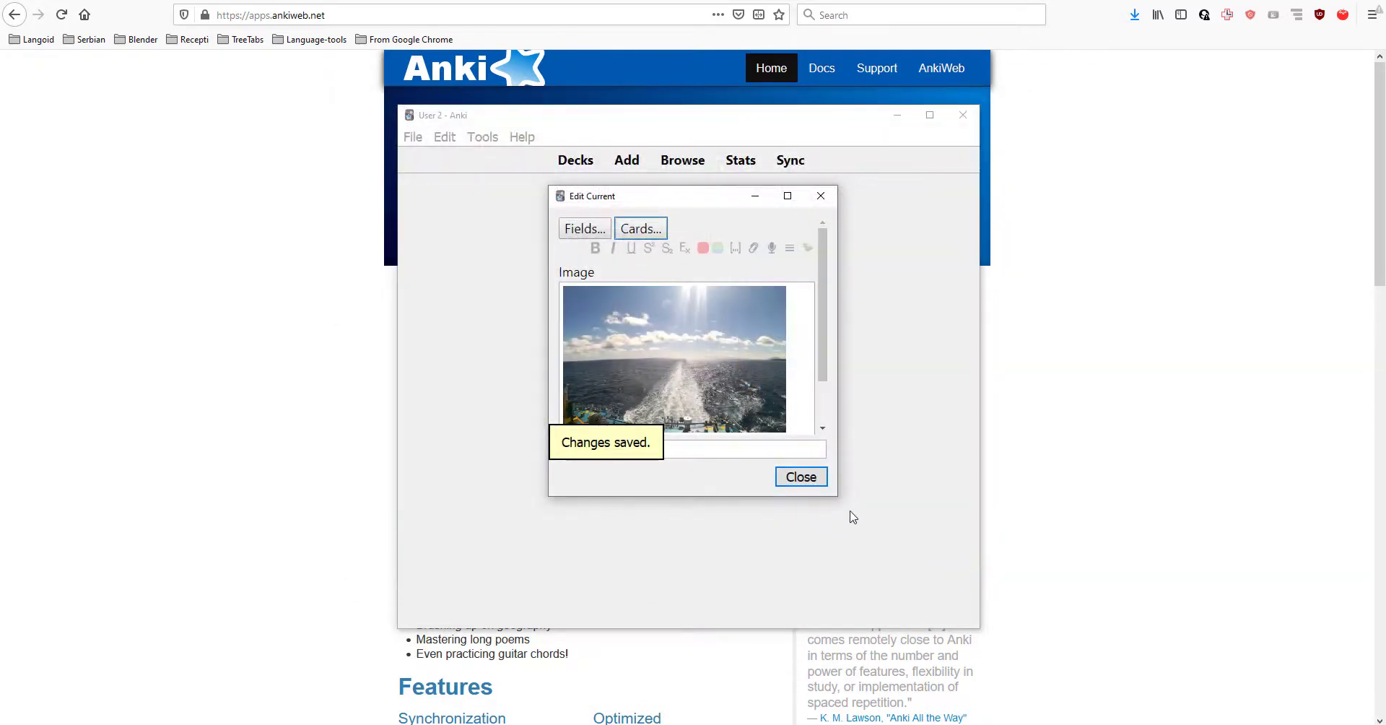
Check that the ocean photo shows on the card front, then reopen its editor
left_click(800, 476)
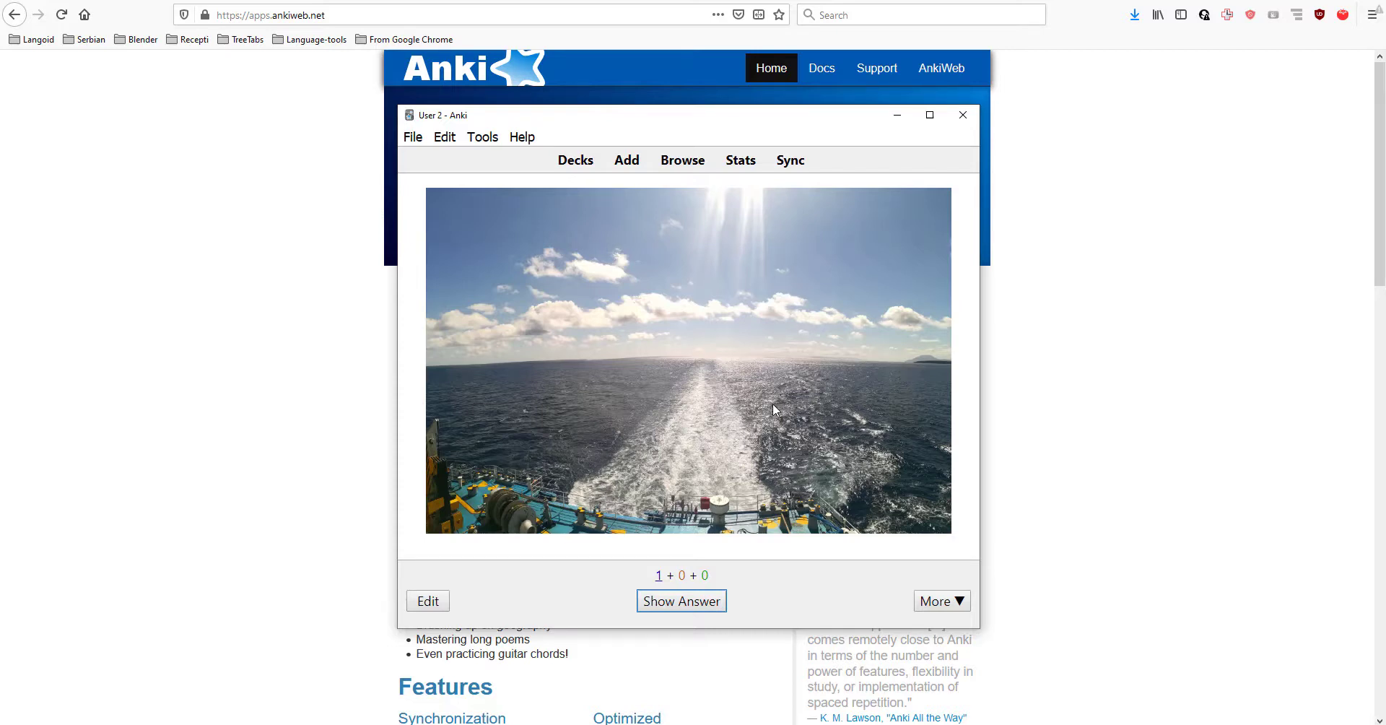
left_click(438, 604)
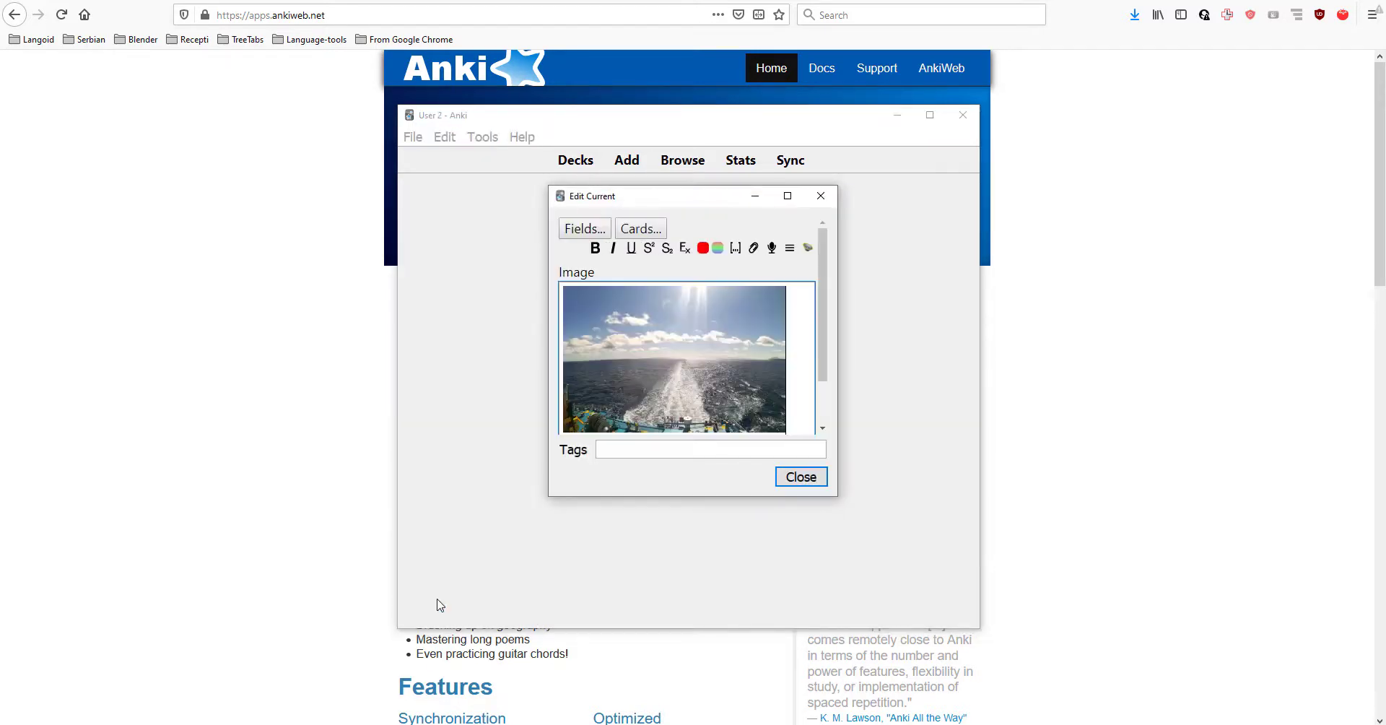
Add an img { width: 500px; } rule below the .card rule in the card styling
left_click(656, 231)
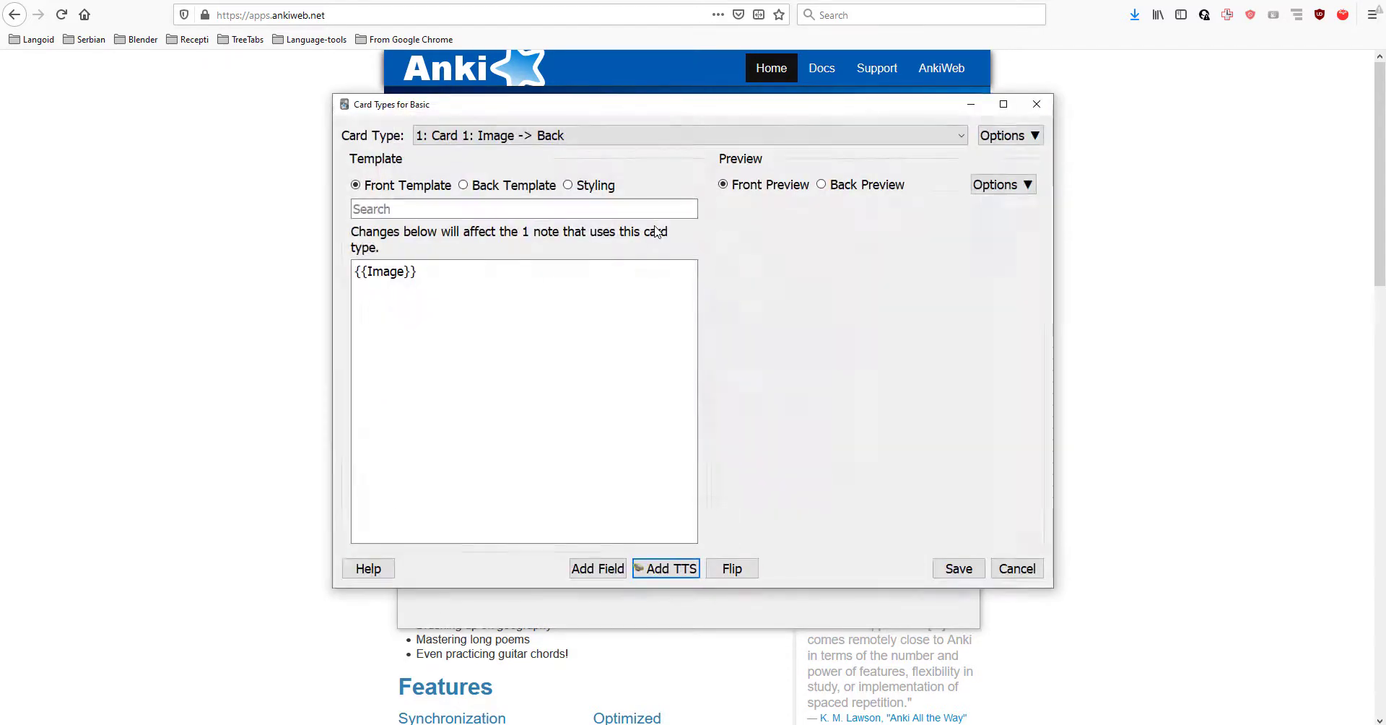
left_click(568, 186)
left_click(401, 369)
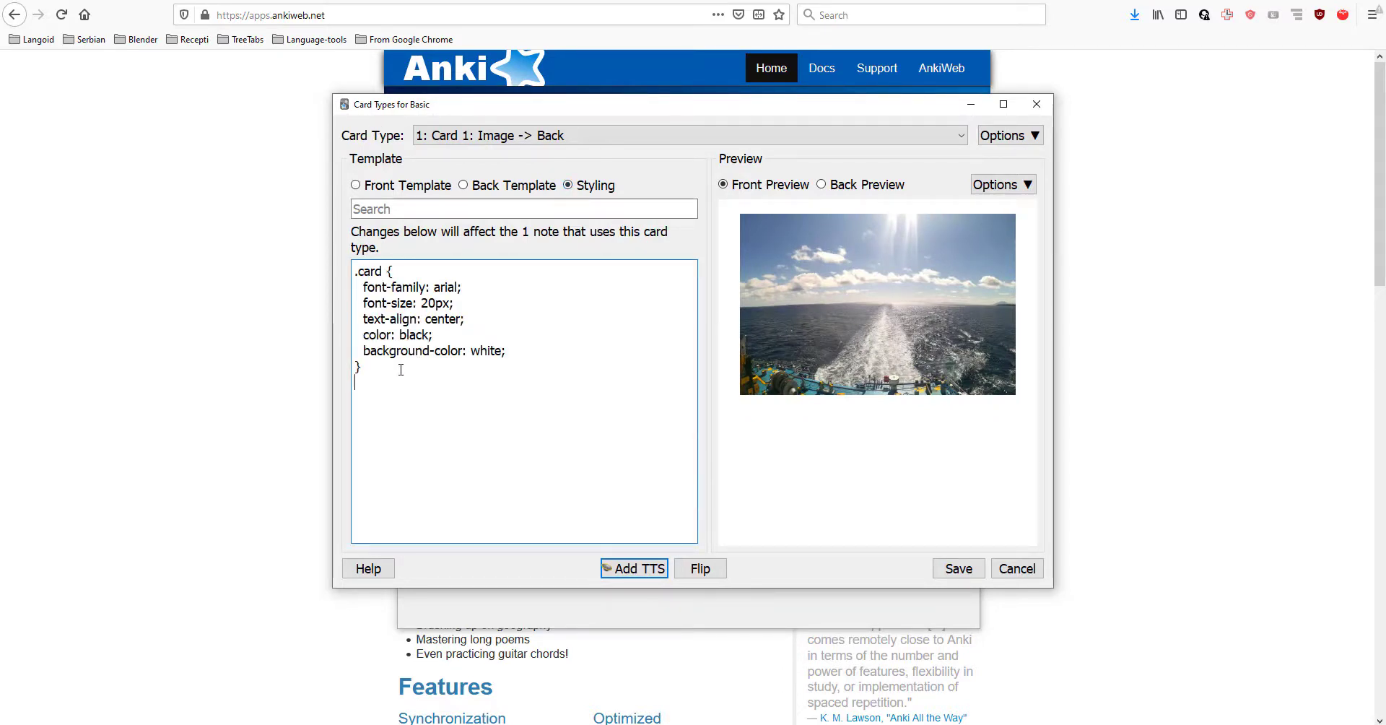
type("img")
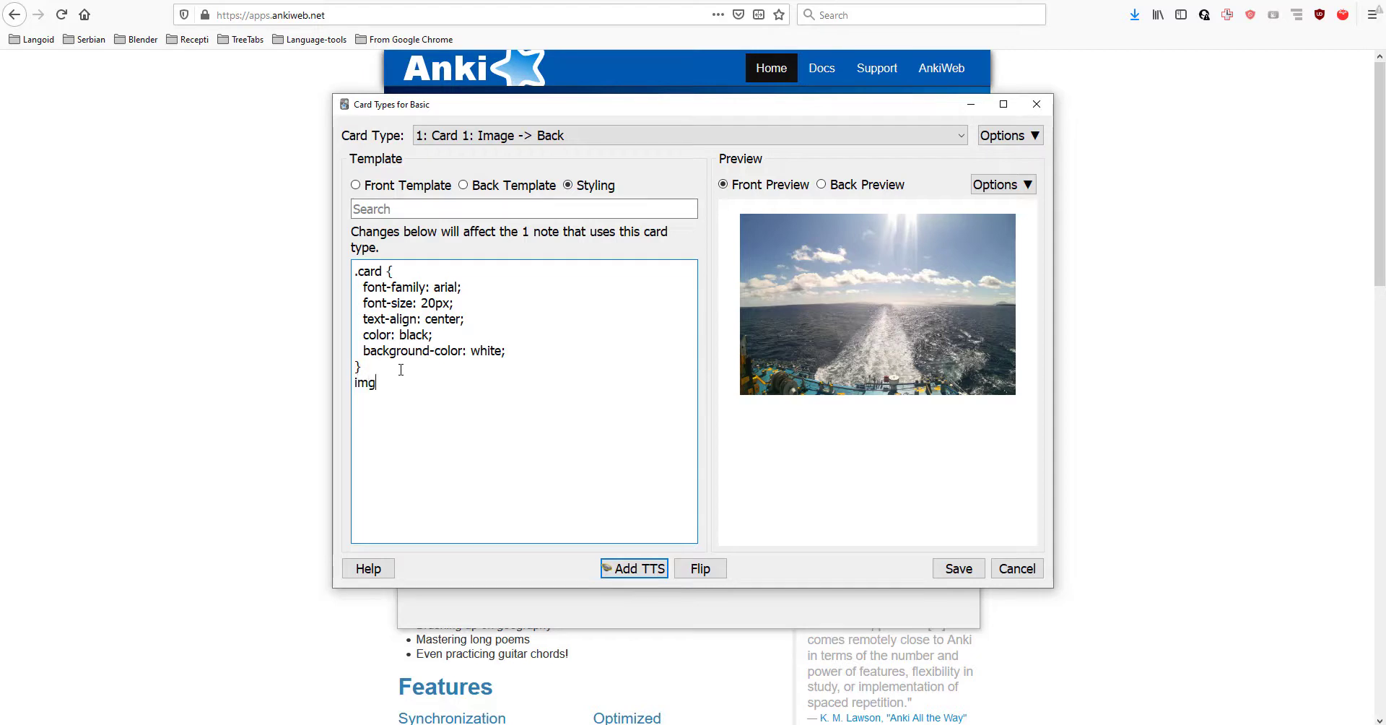
type("{}")
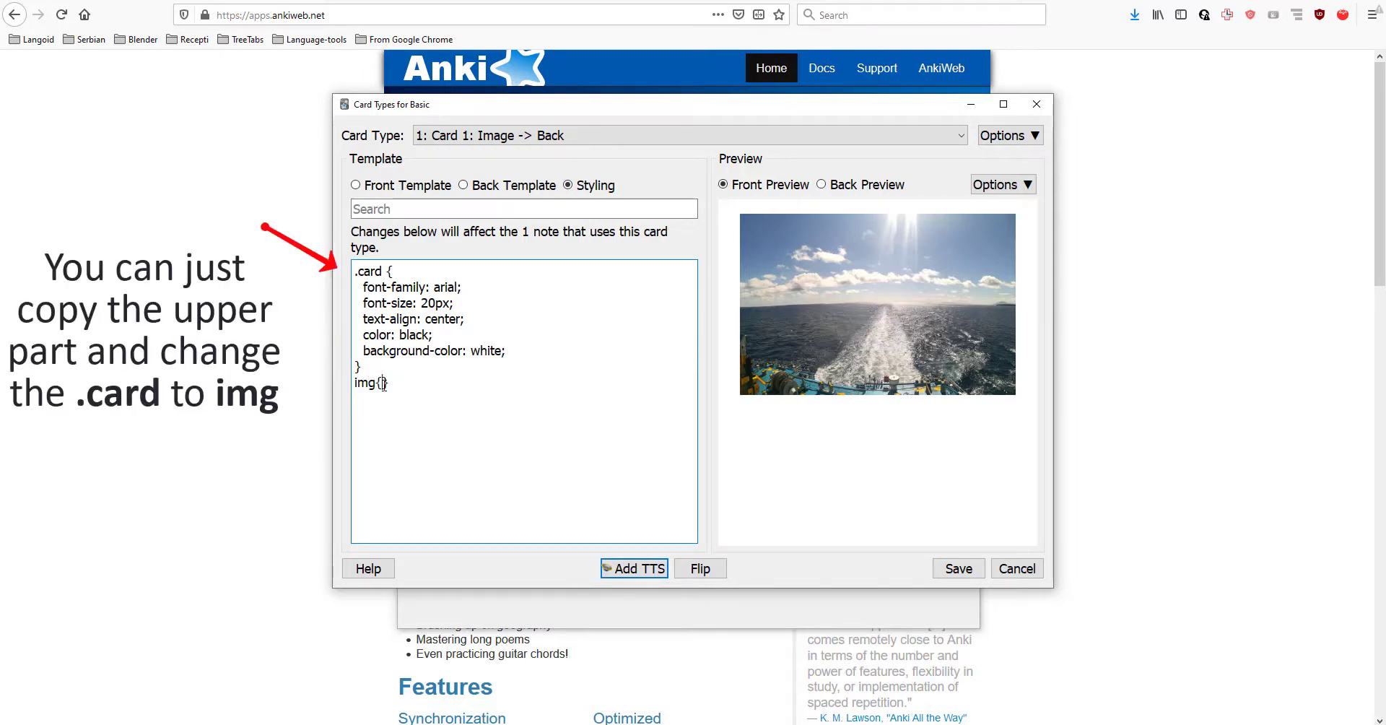
key("Return")
key("Return")
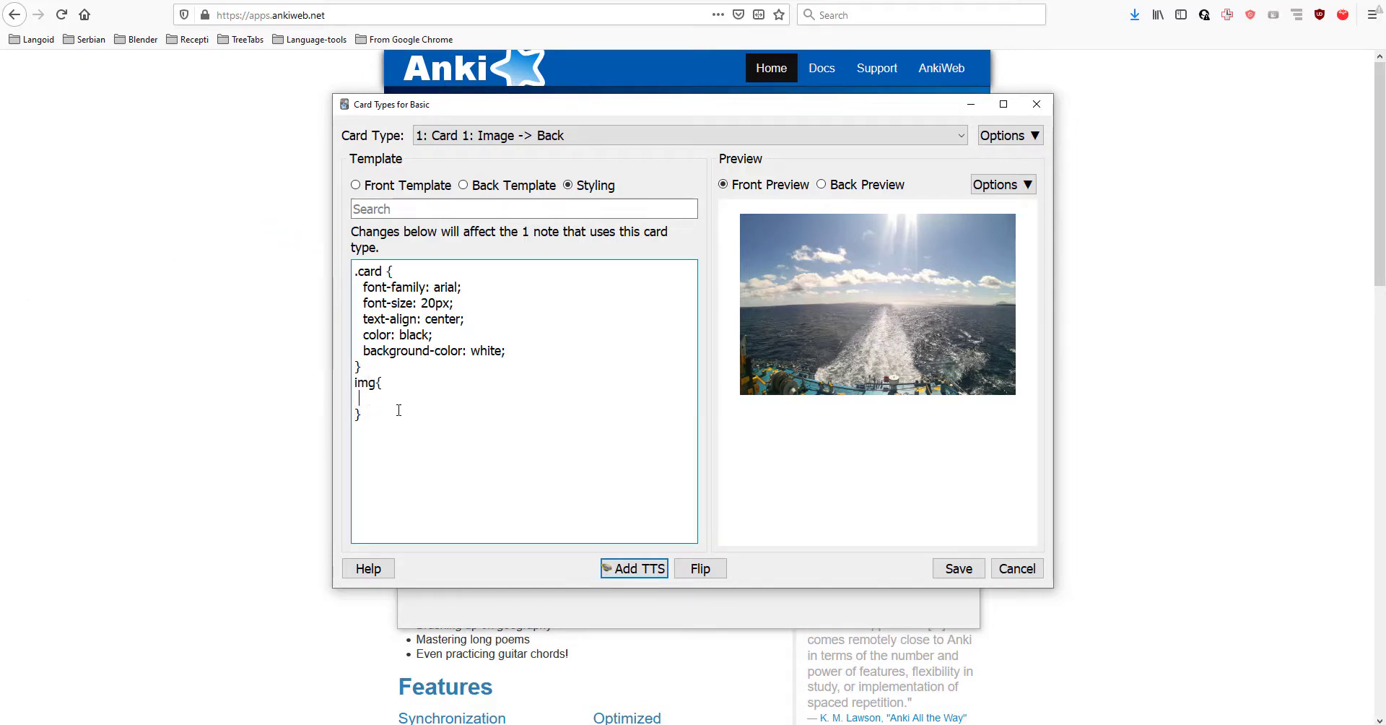
type("width: 100px;")
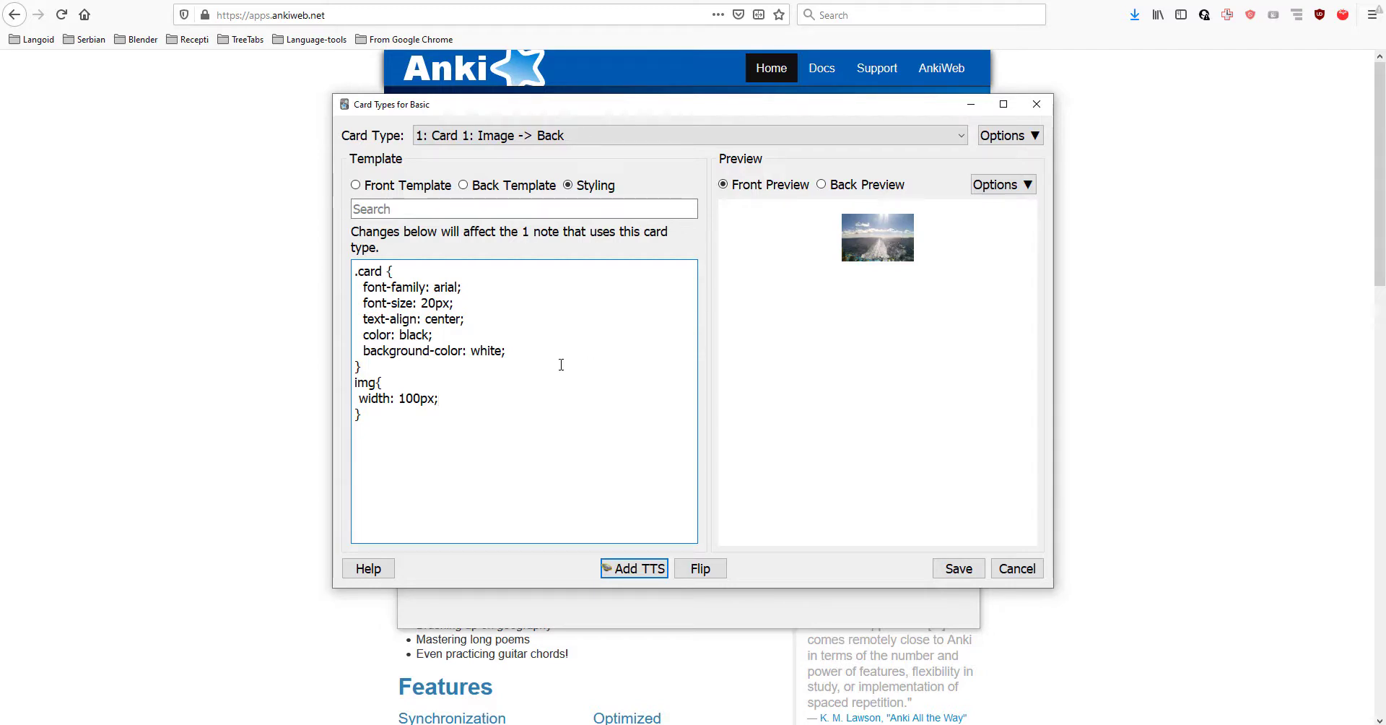
left_click_drag(398, 398, 406, 399)
type("5")
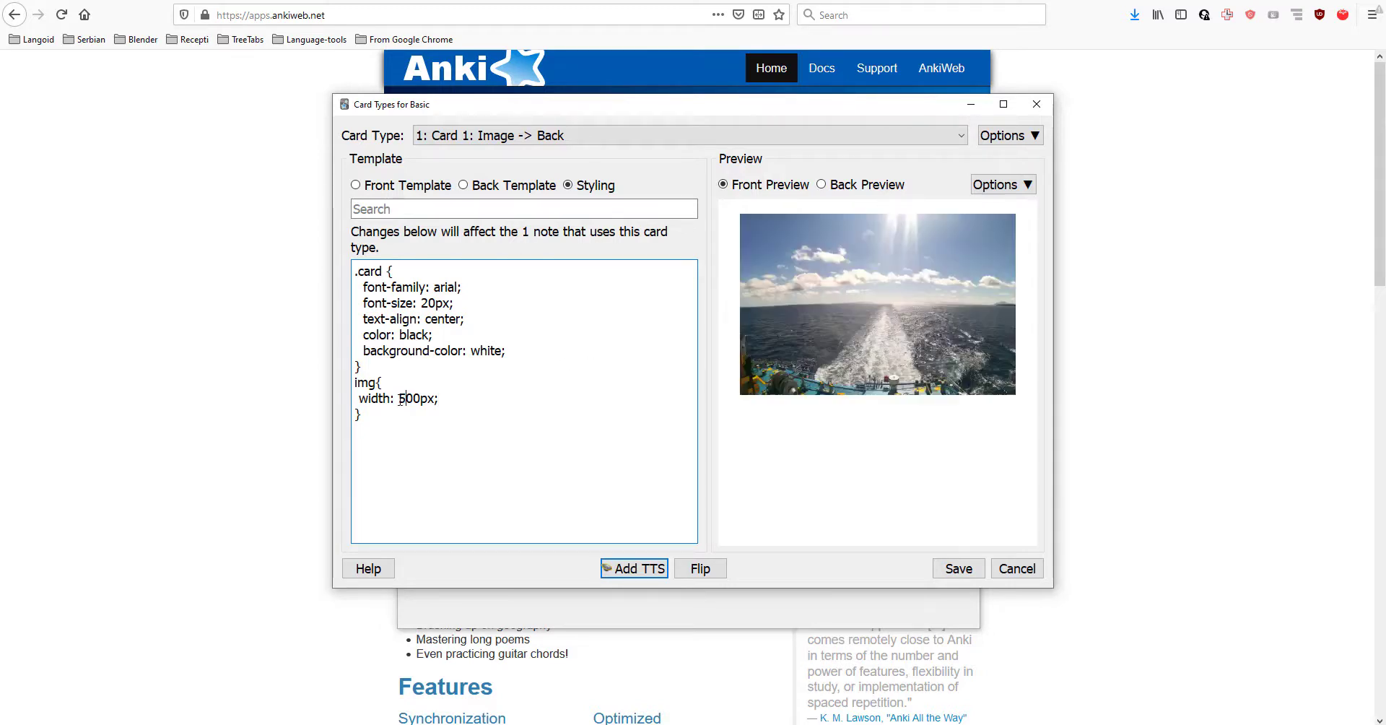
Save the 500px image styling and view the resized photo in review
left_click(957, 570)
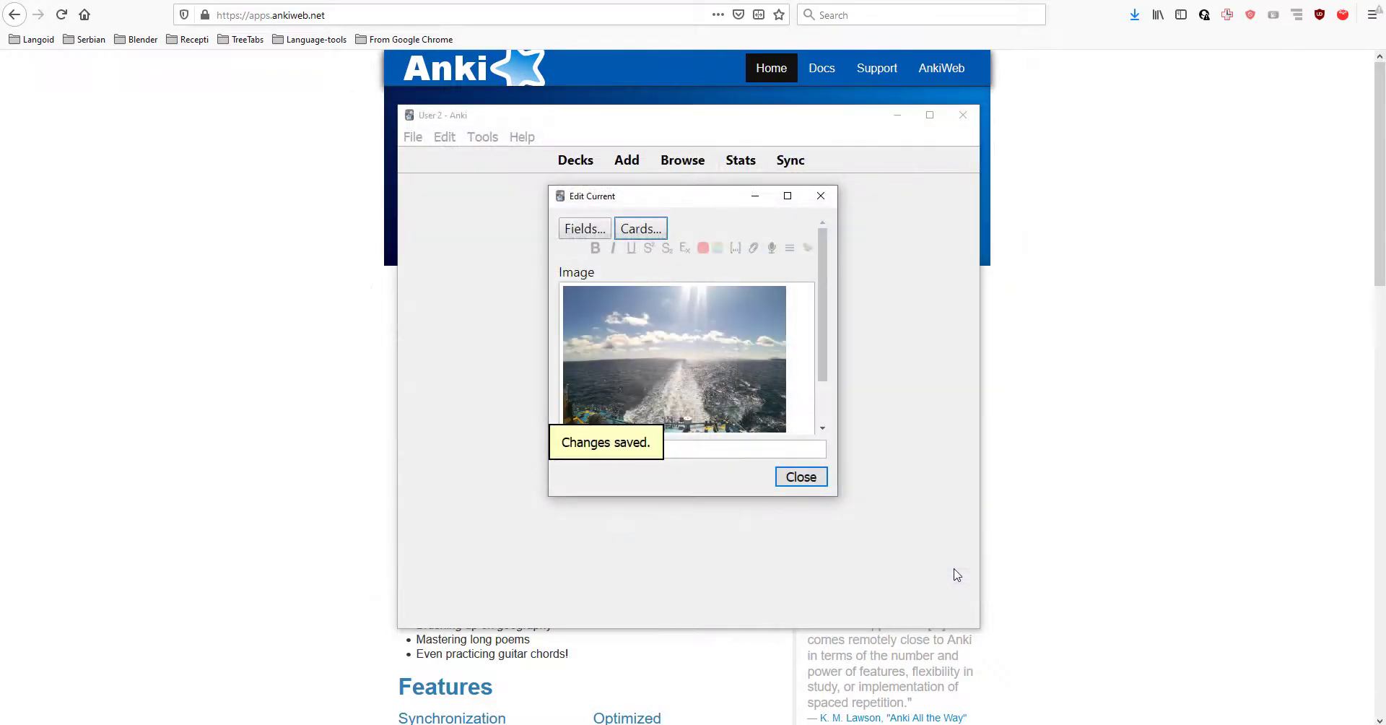
left_click(802, 479)
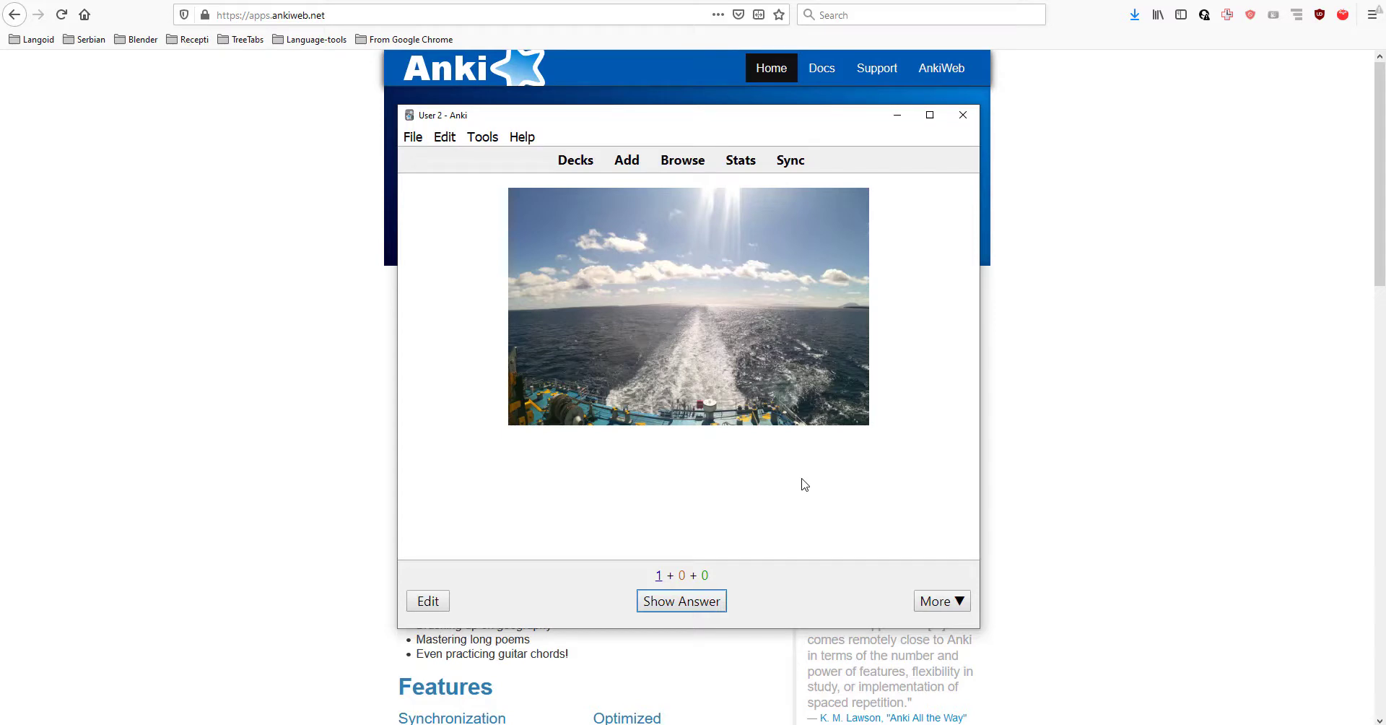
left_click(434, 605)
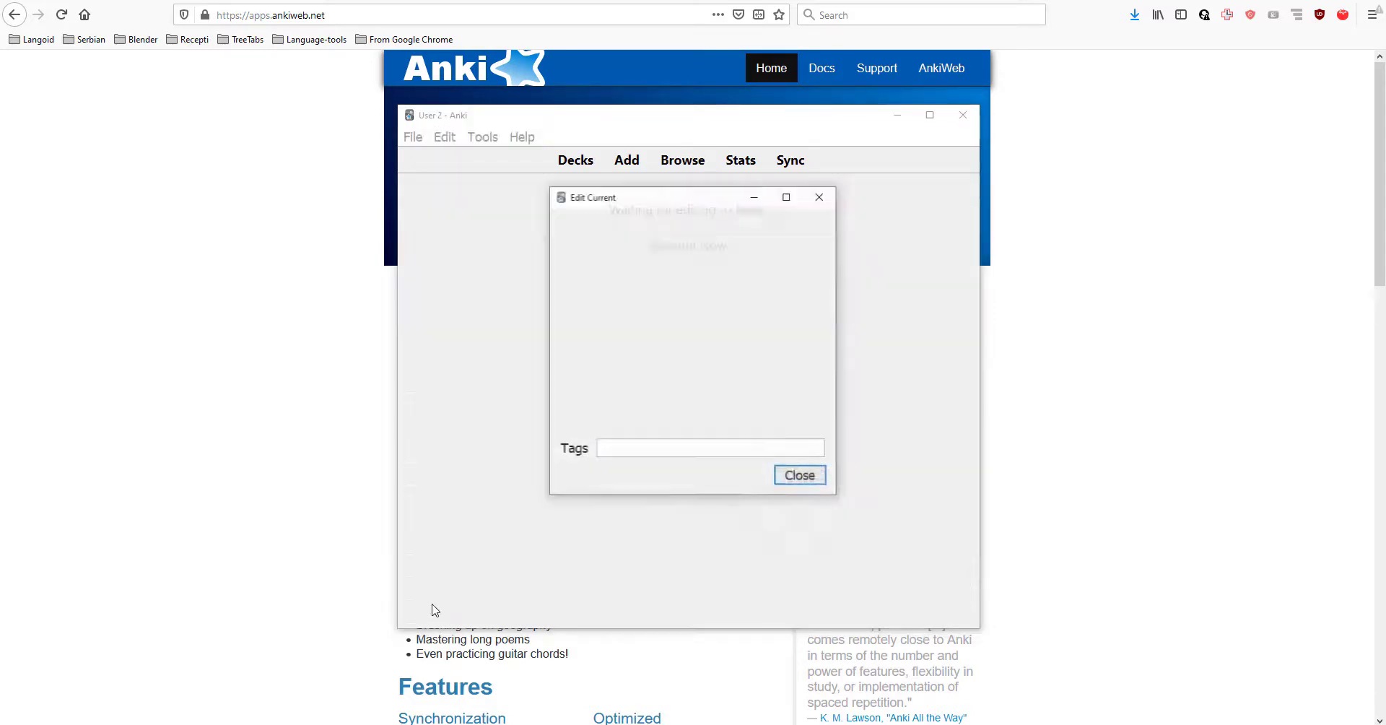
Copy {{Back}} from the back template and add it as {{type:Back}} below {{Image}}
left_click(647, 227)
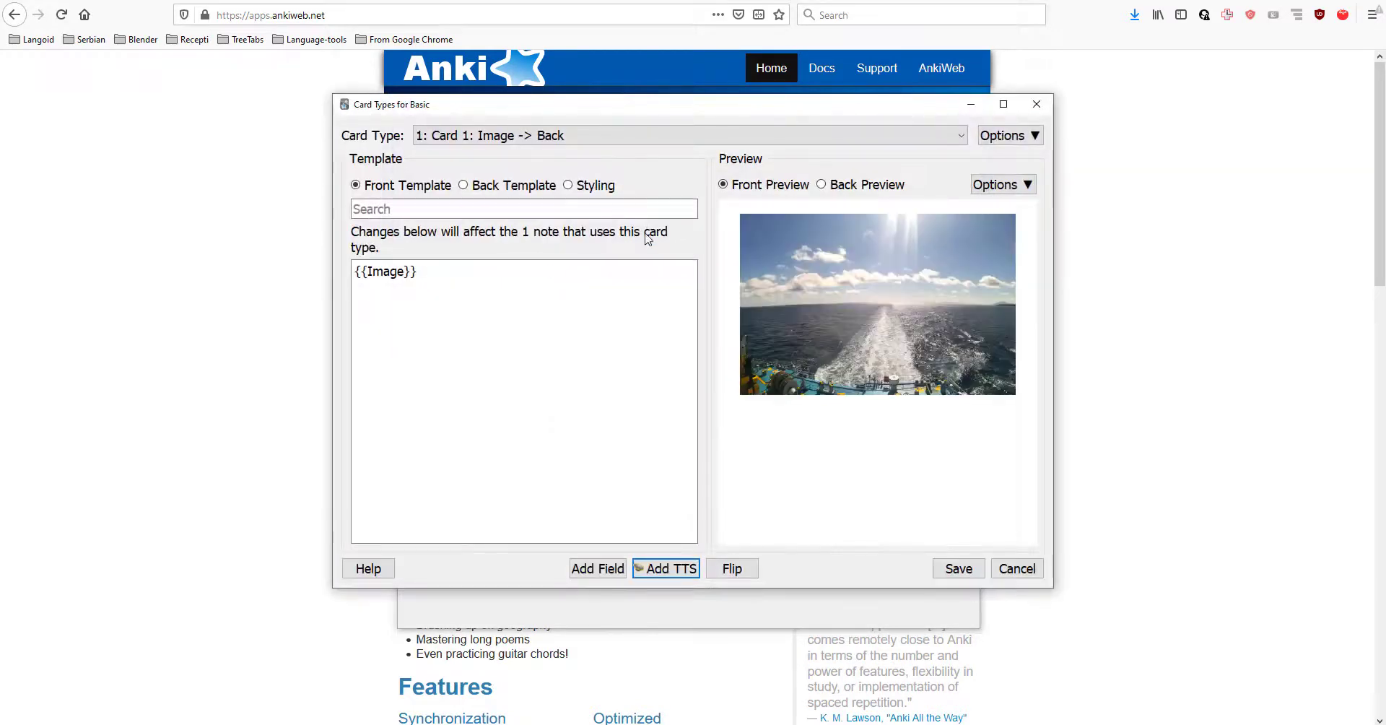
left_click(463, 185)
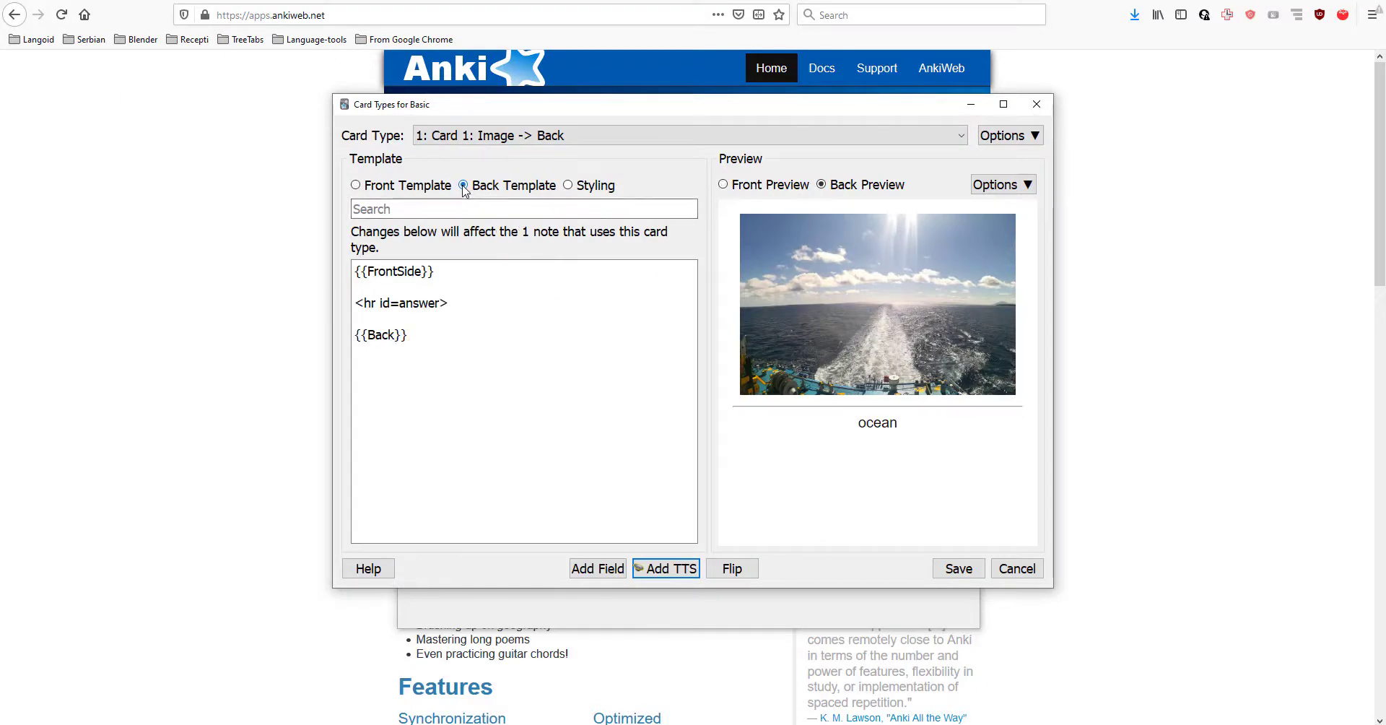
left_click_drag(408, 334, 353, 335)
key("ctrl+c")
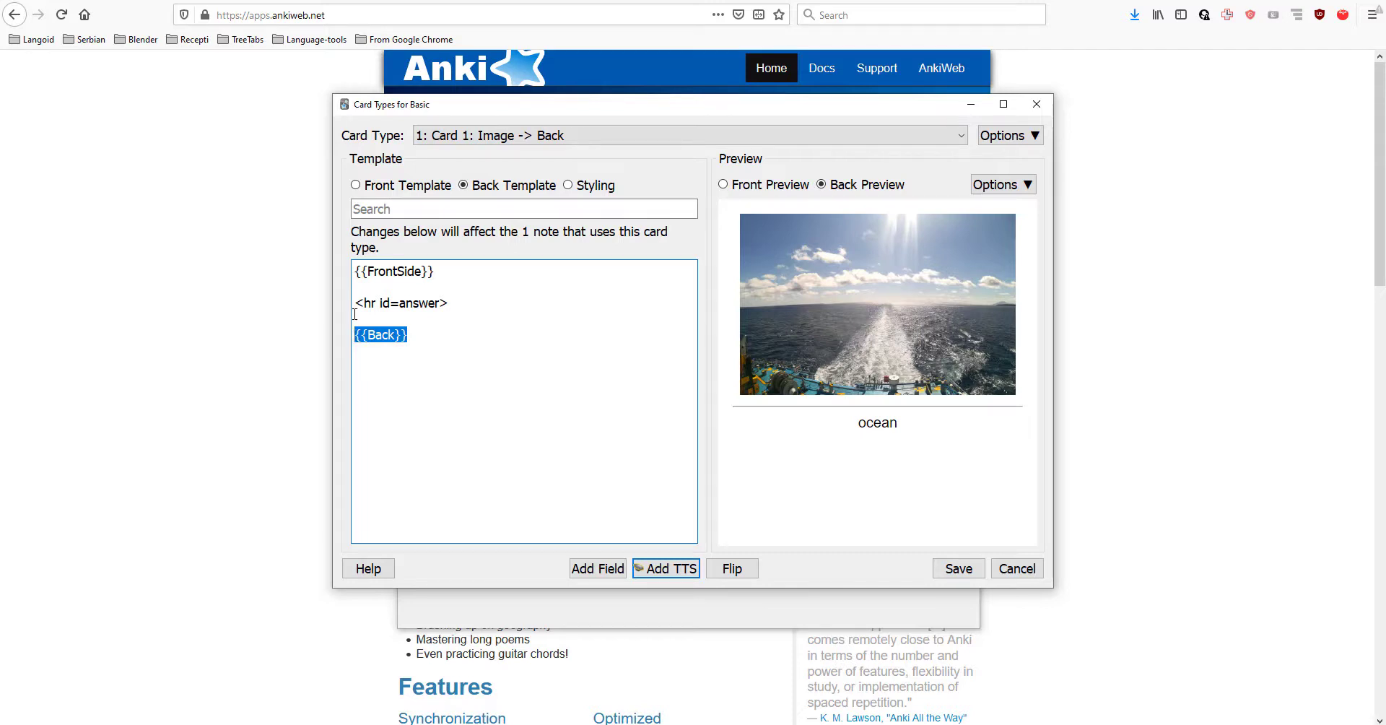
left_click(356, 185)
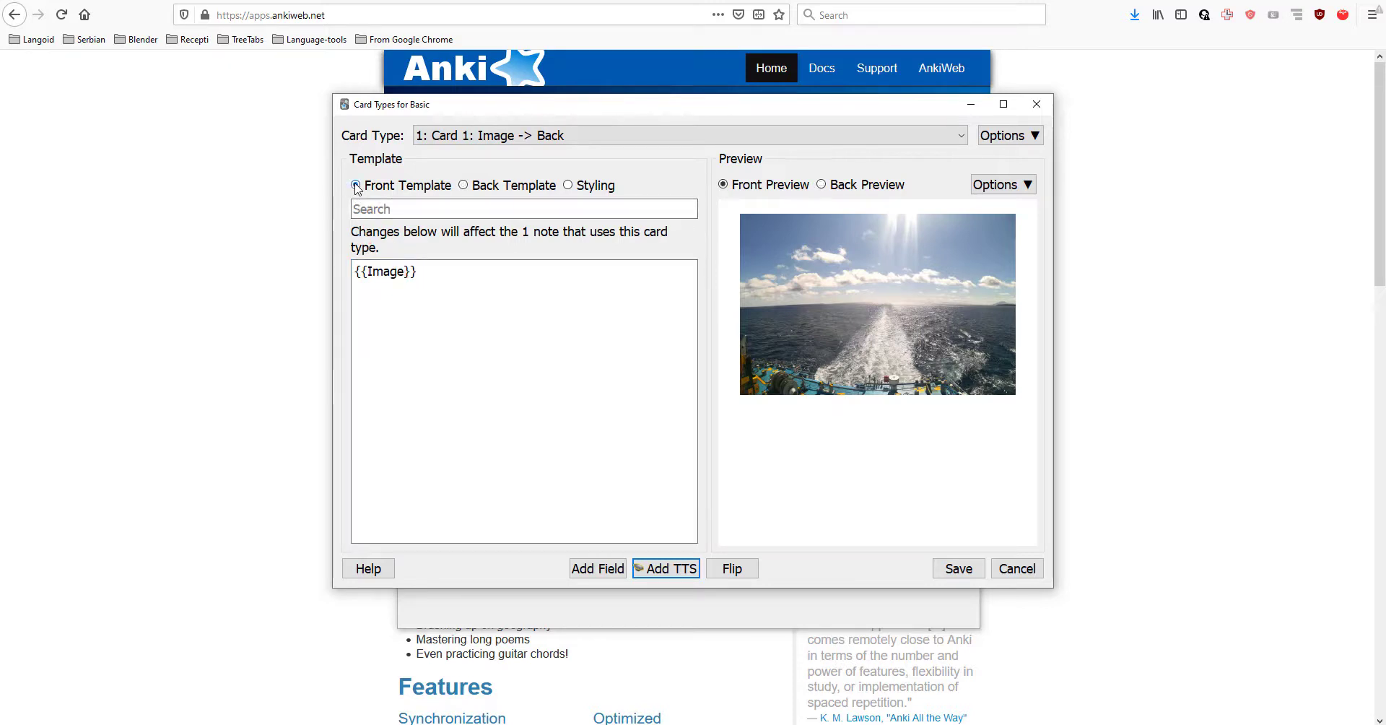
left_click(436, 332)
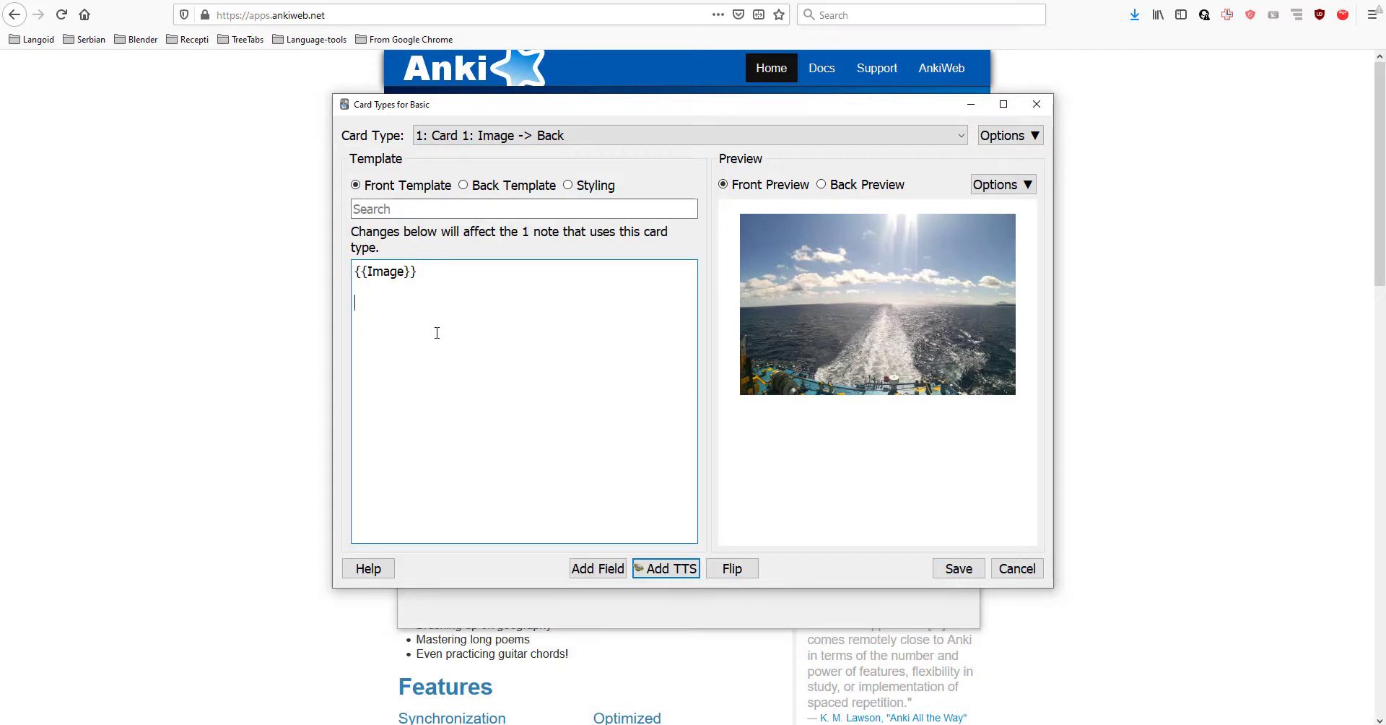
key("ctrl+v")
left_click(368, 303)
type("type:")
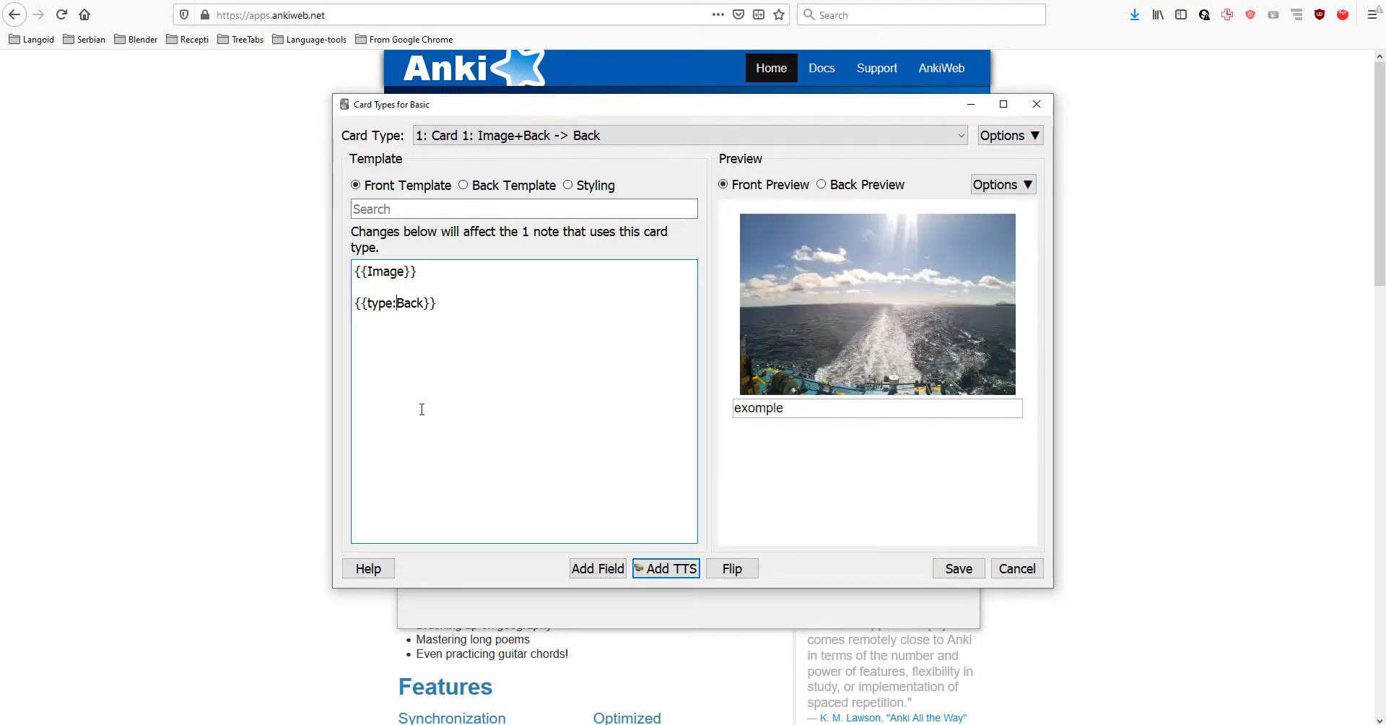
Save the template and answer the card by typing 'ocean' in the box
left_click(959, 574)
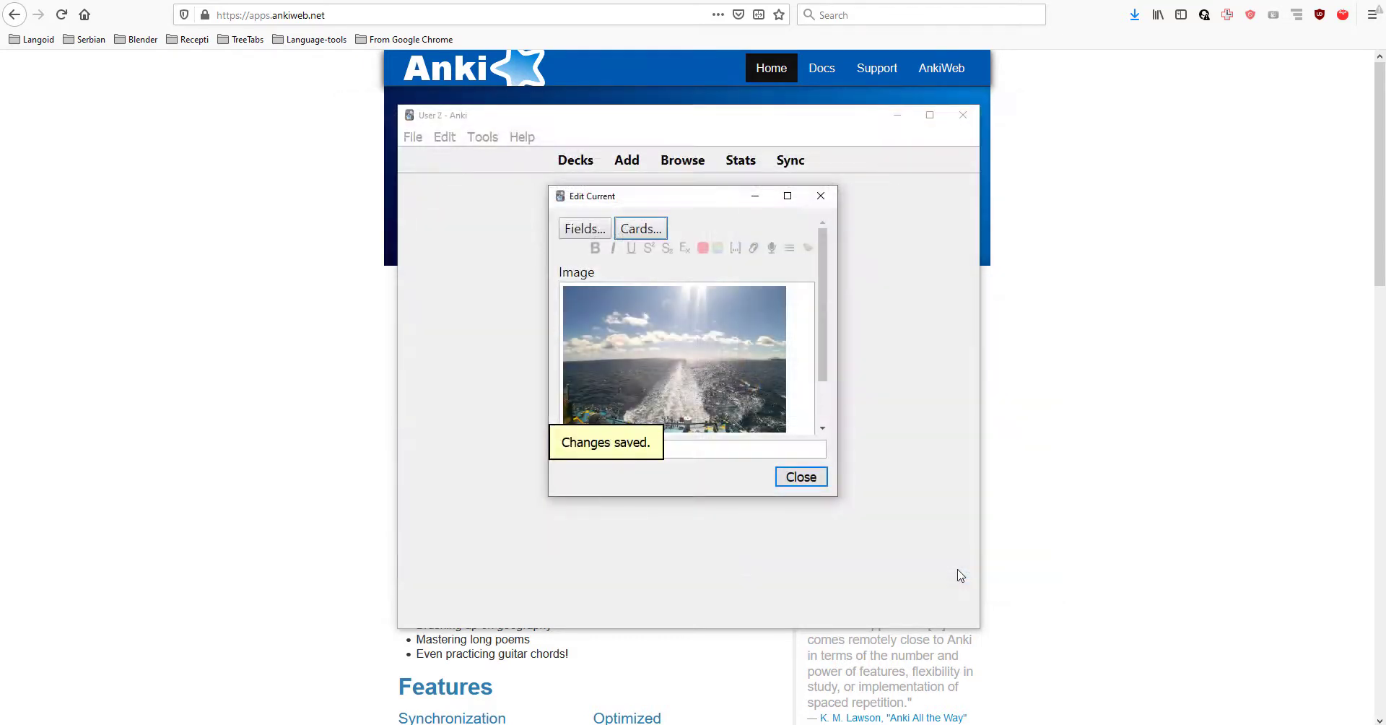
left_click(800, 477)
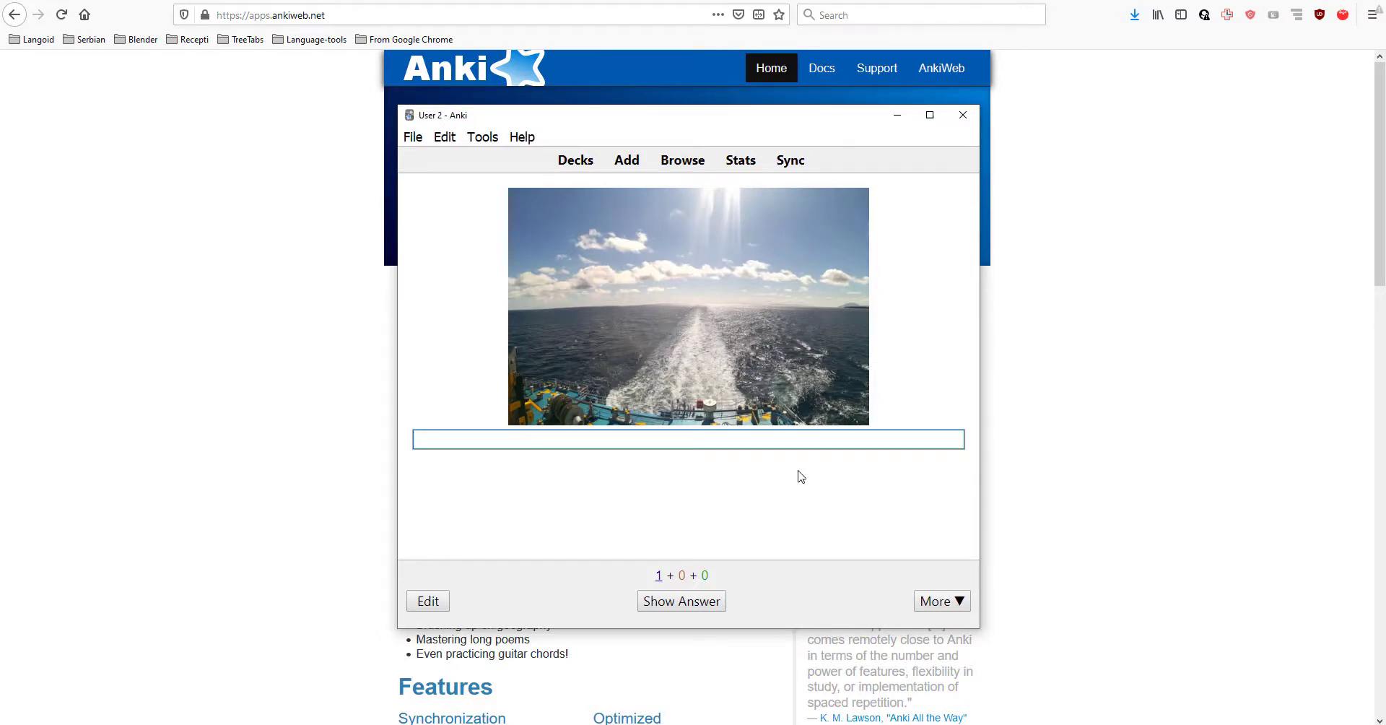
type("ocean")
key("Return")
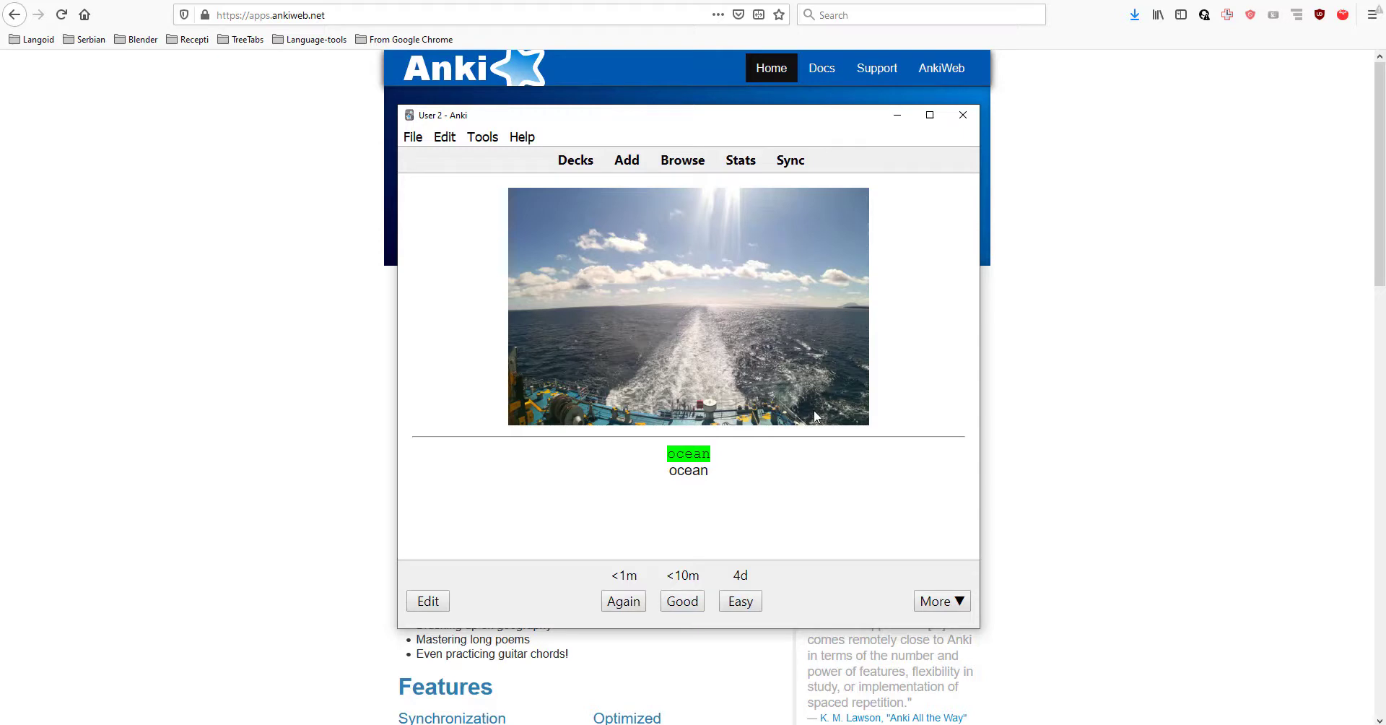
Scroll through the review statistics, then close them
left_click(739, 166)
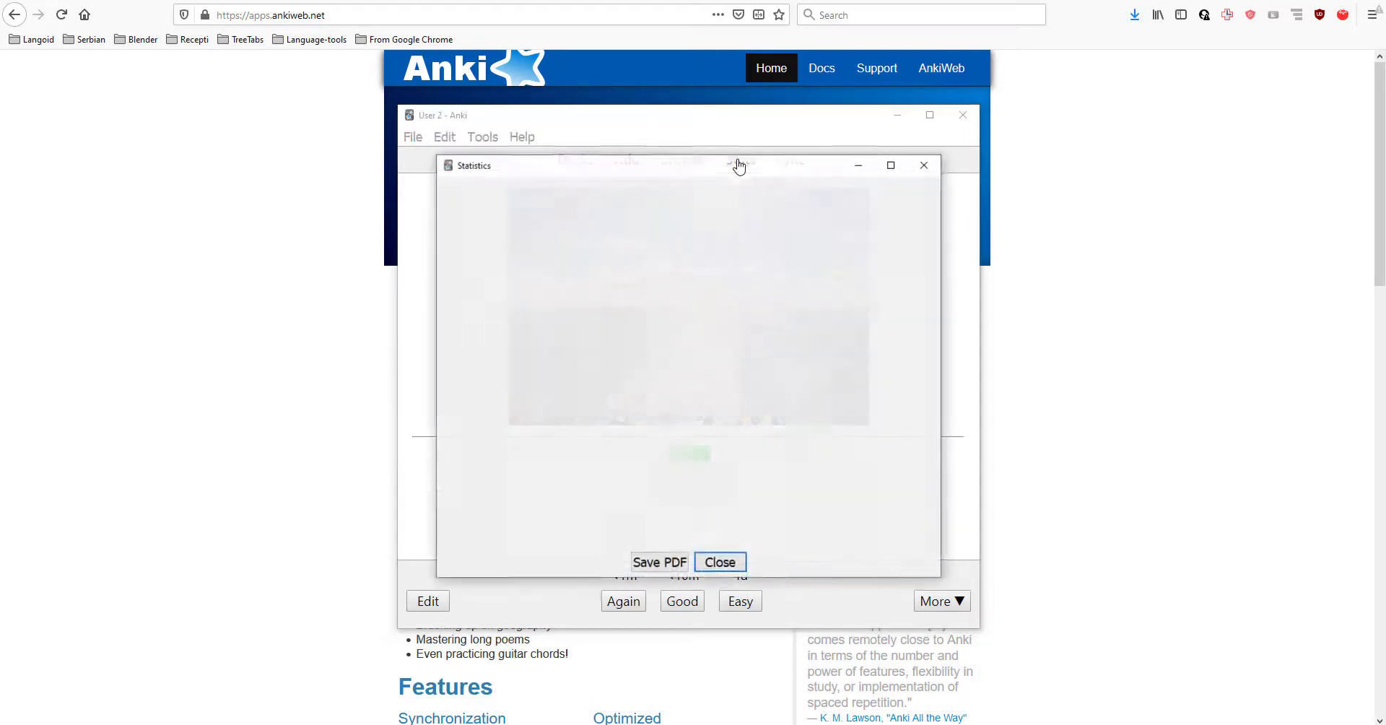
scroll(743, 349, "down", 6)
scroll(743, 349, "down", 8)
scroll(742, 349, "down", 1)
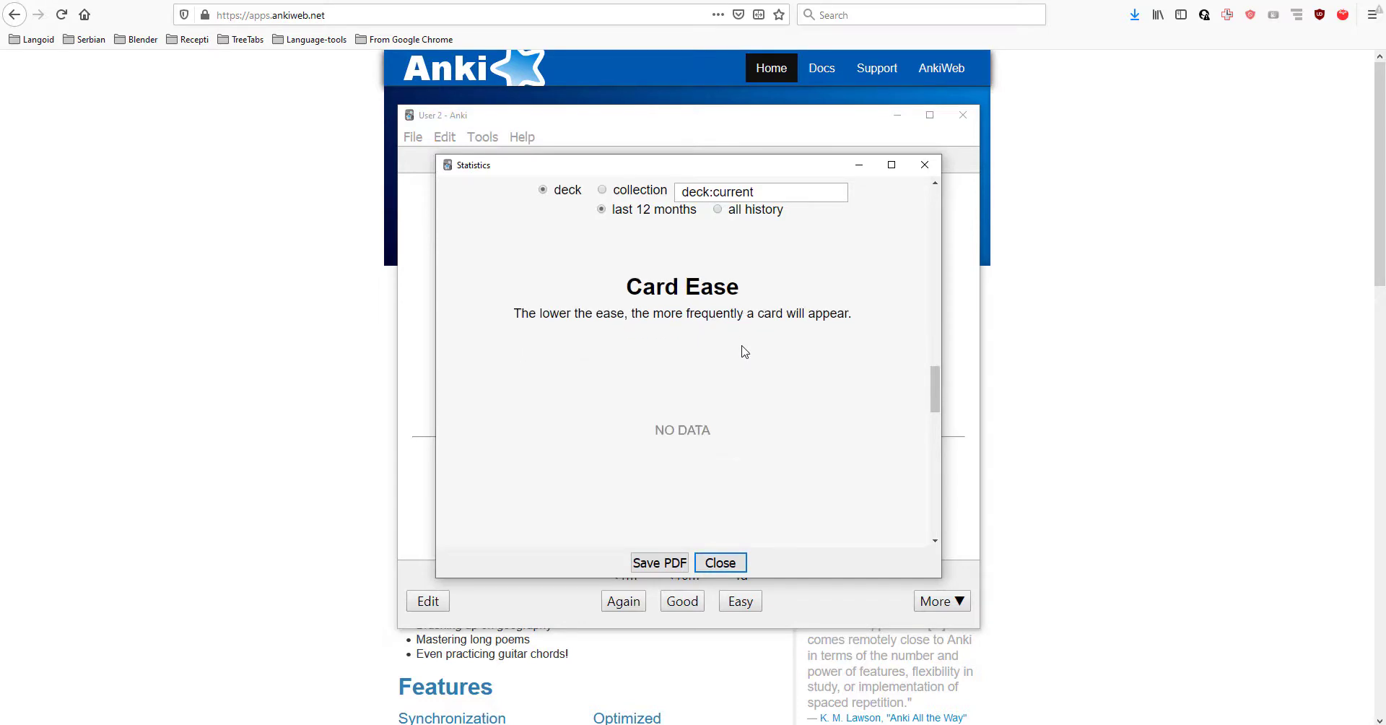
left_click(931, 169)
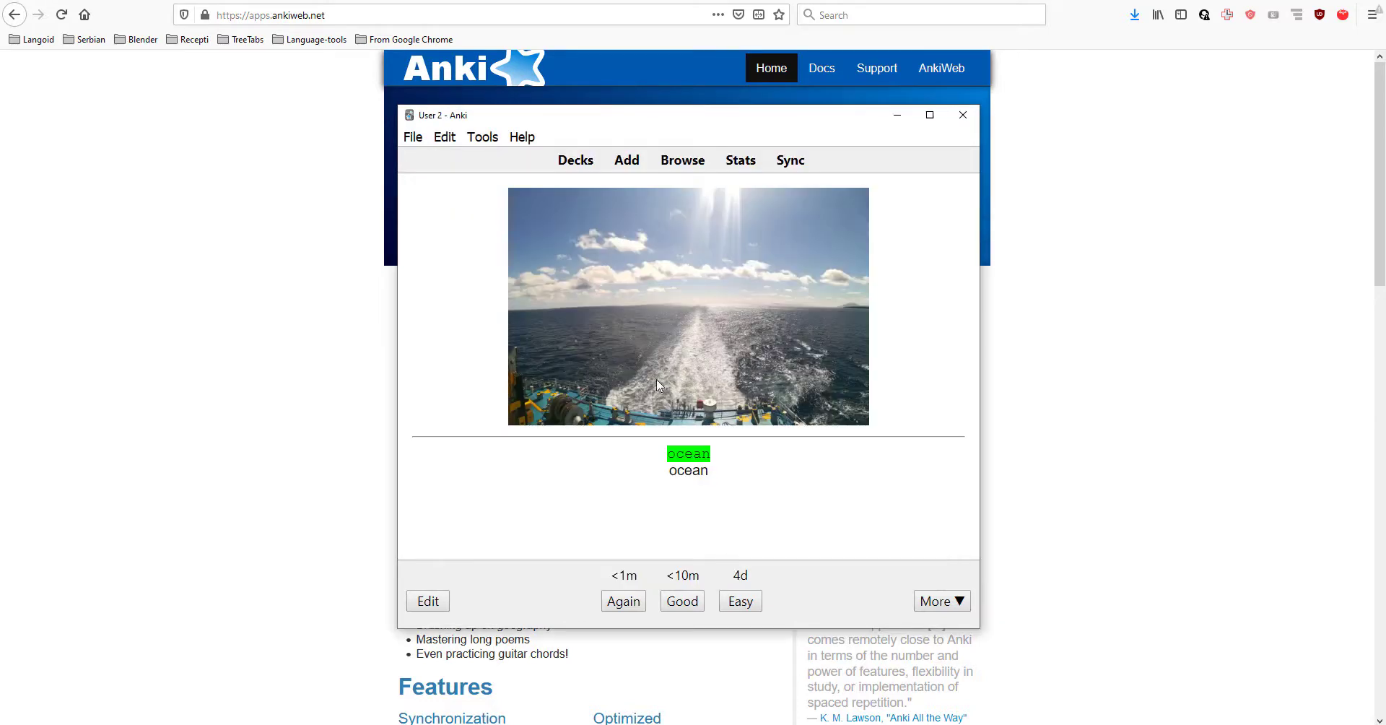
left_click(482, 137)
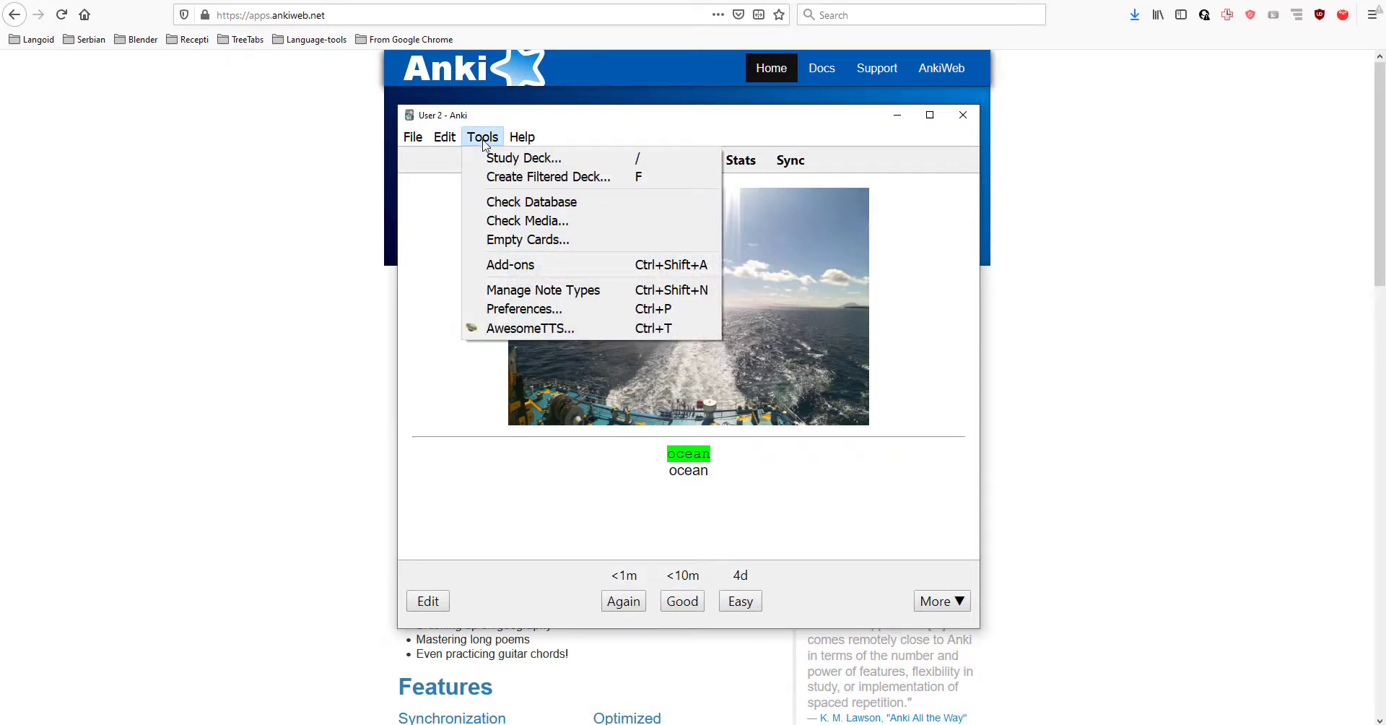
left_click(529, 265)
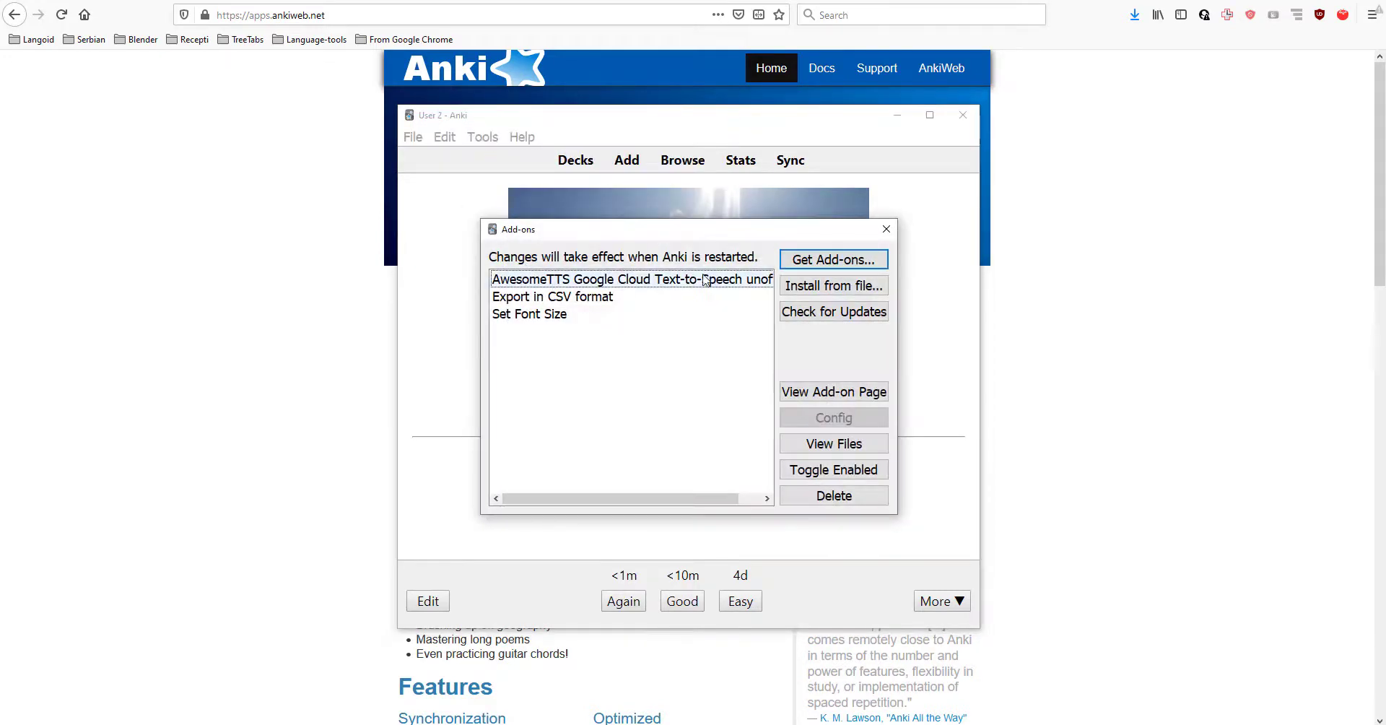
left_click(832, 260)
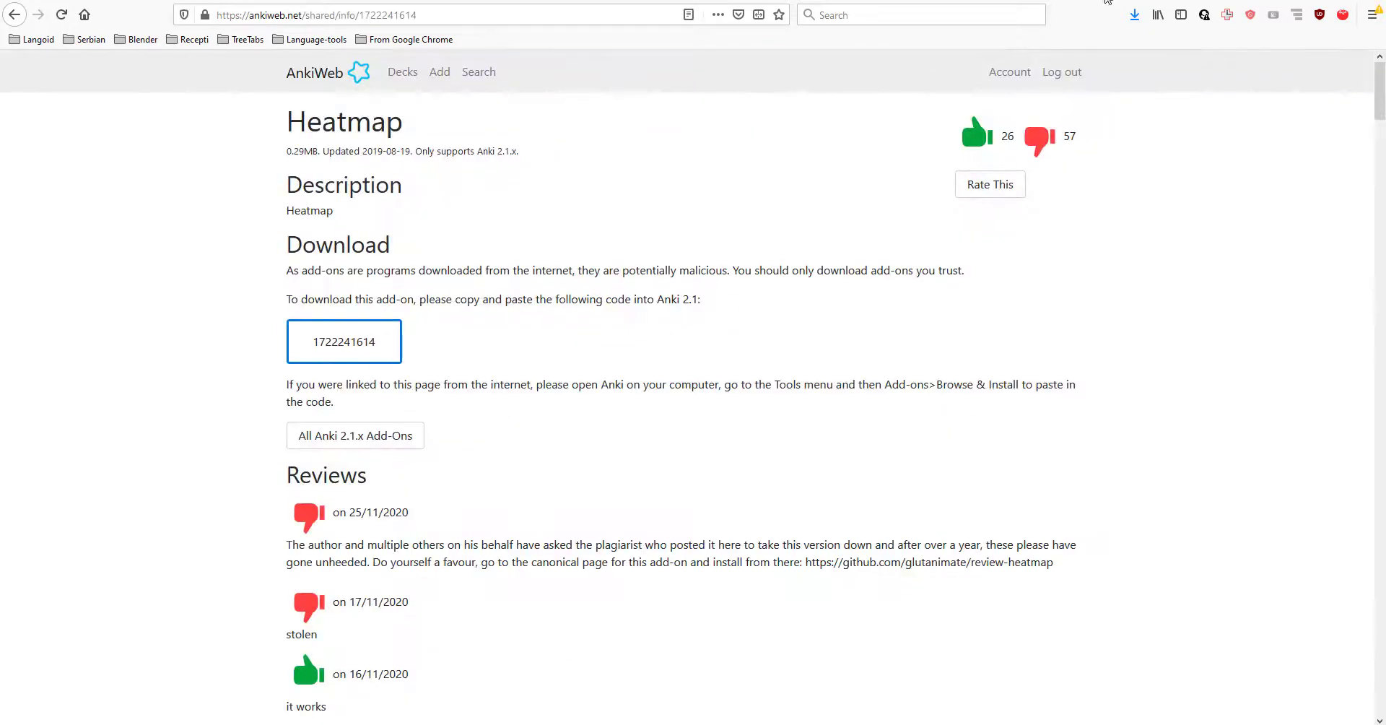
left_click_drag(311, 342, 375, 342)
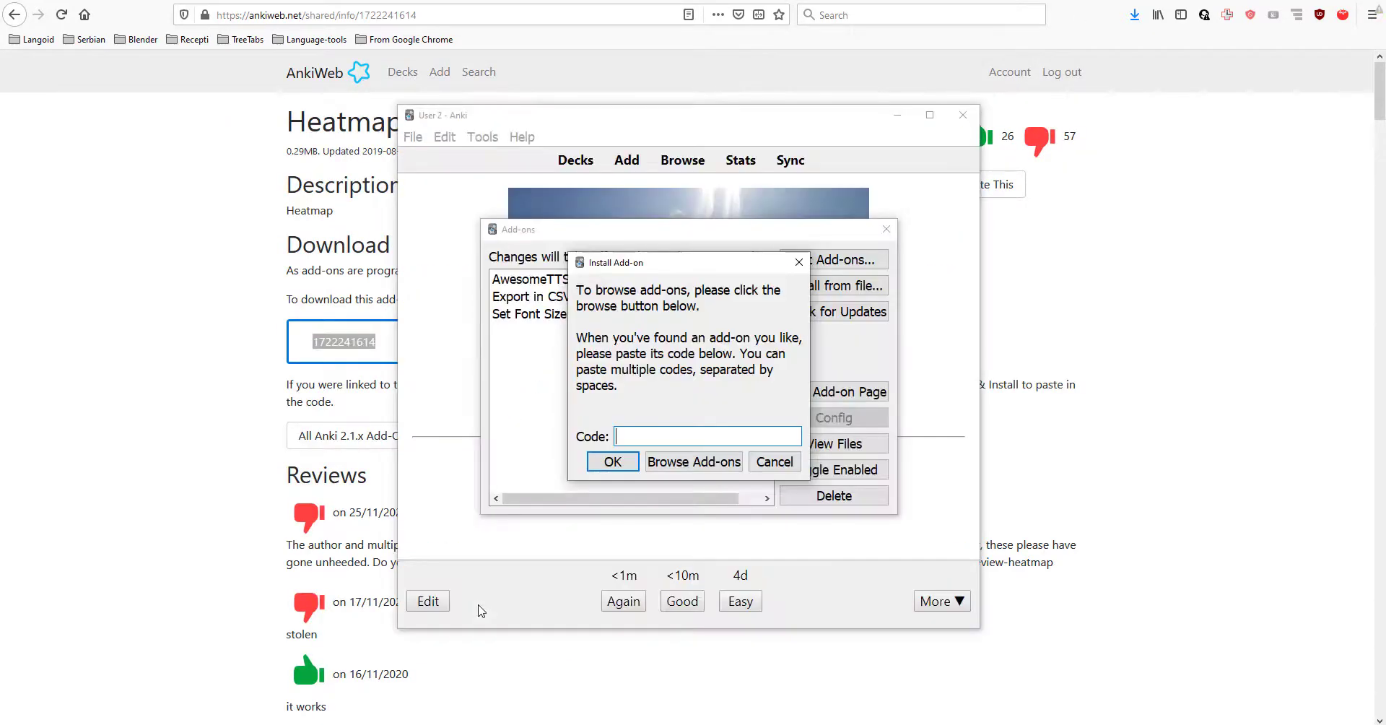
key("ctrl+v")
left_click(632, 462)
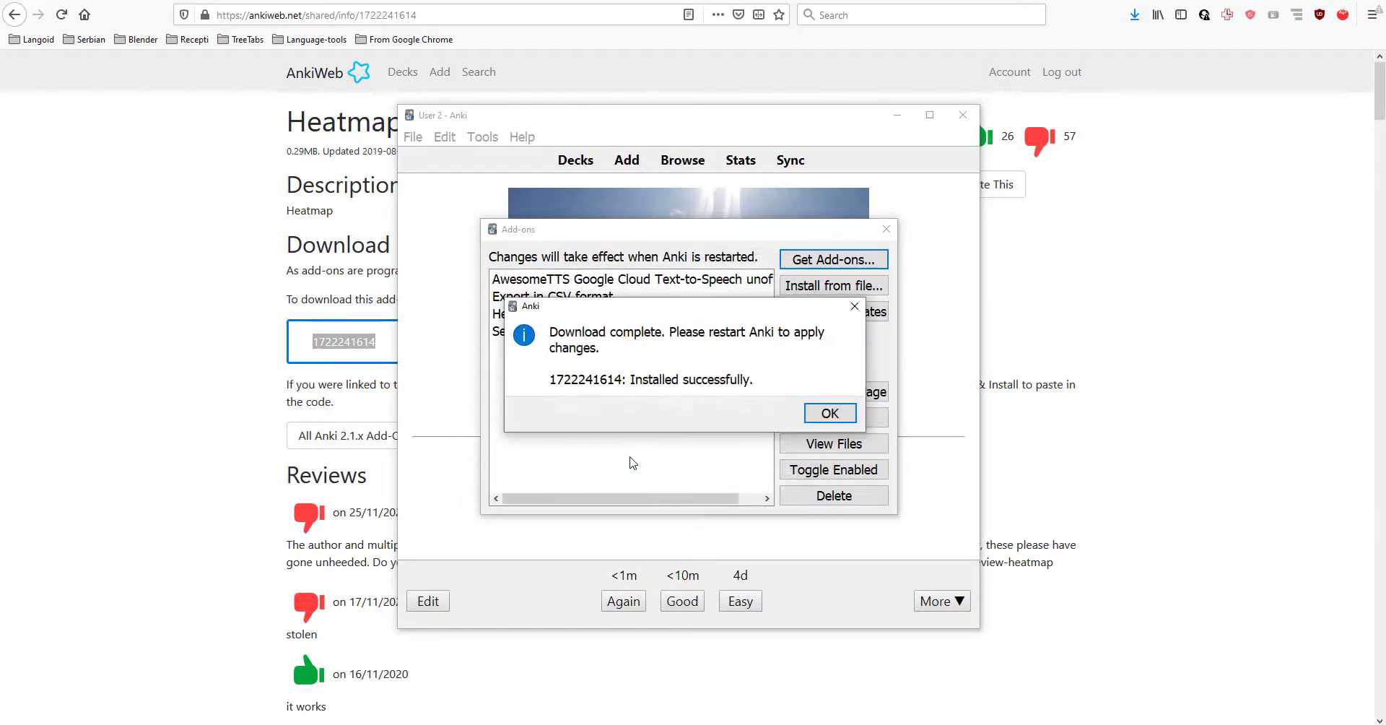
left_click(830, 415)
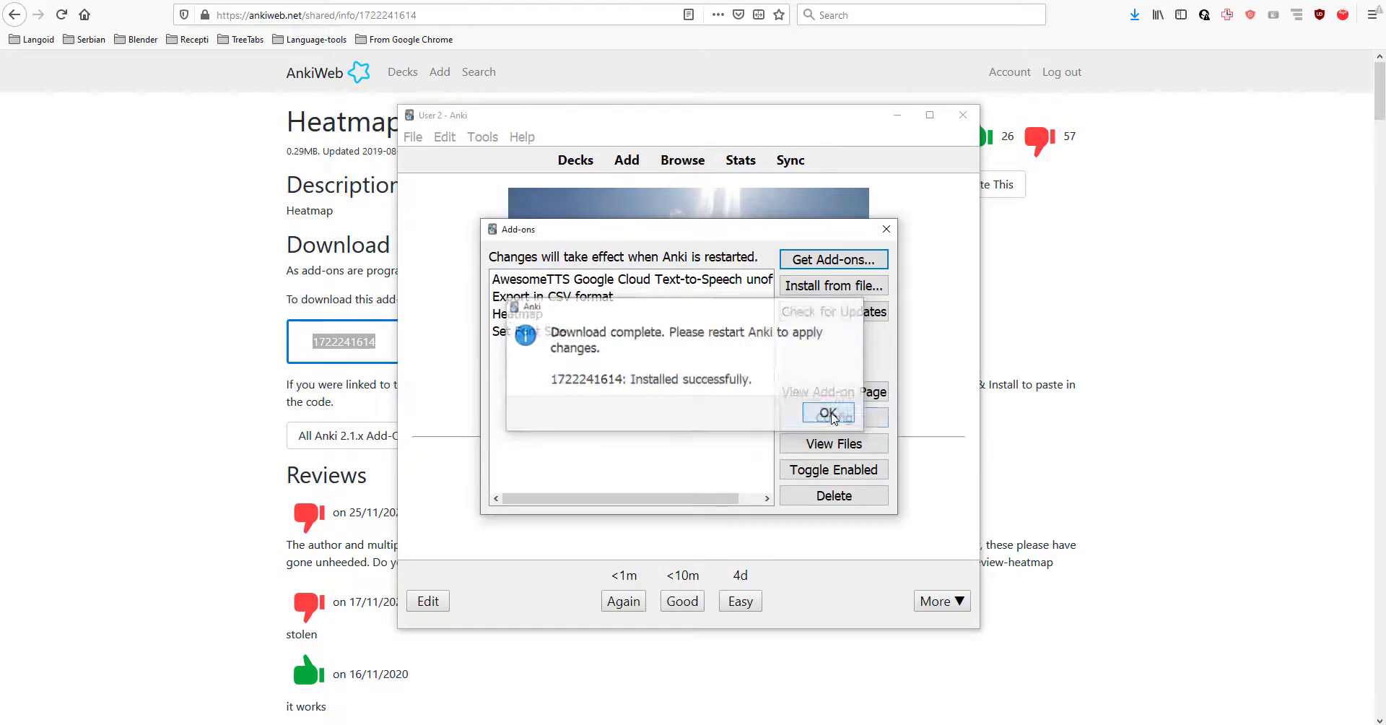
Close the add-on manager and restart Anki so the heatmap loads
left_click(886, 229)
left_click(963, 115)
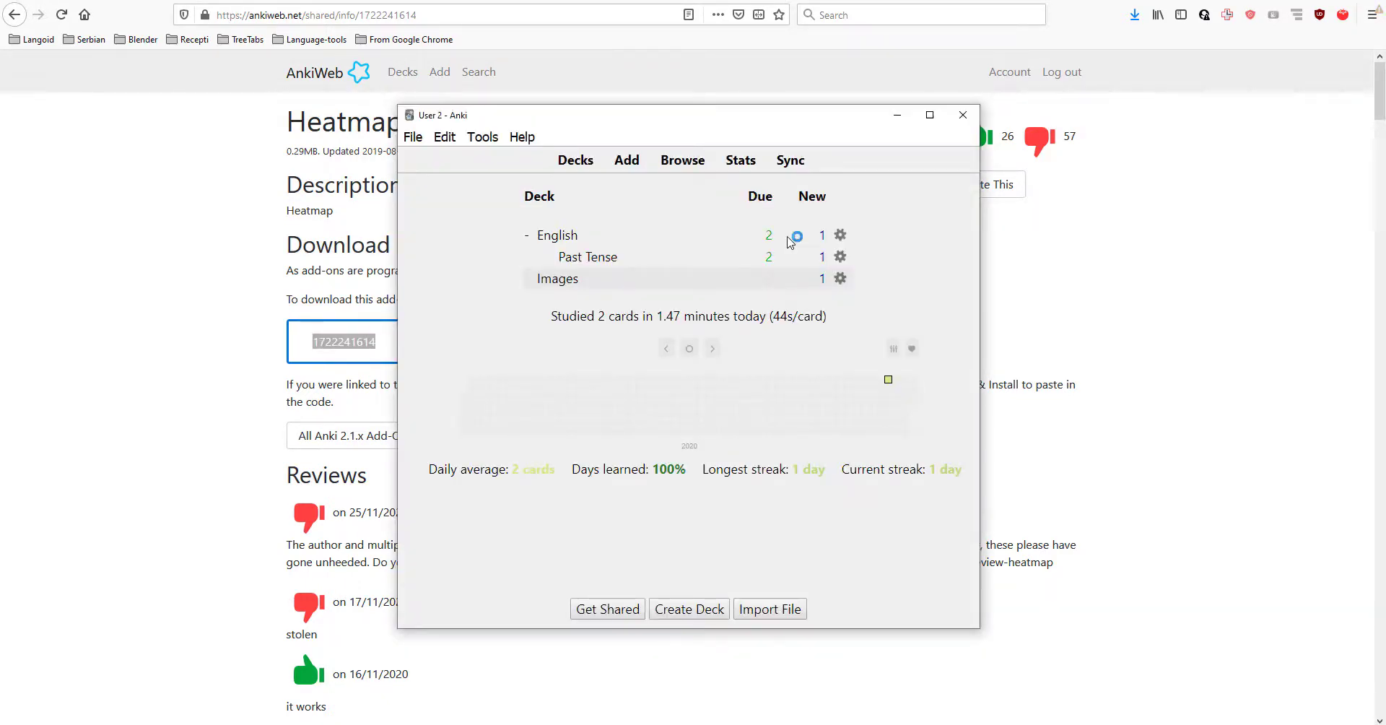
mouse_move(890, 384)
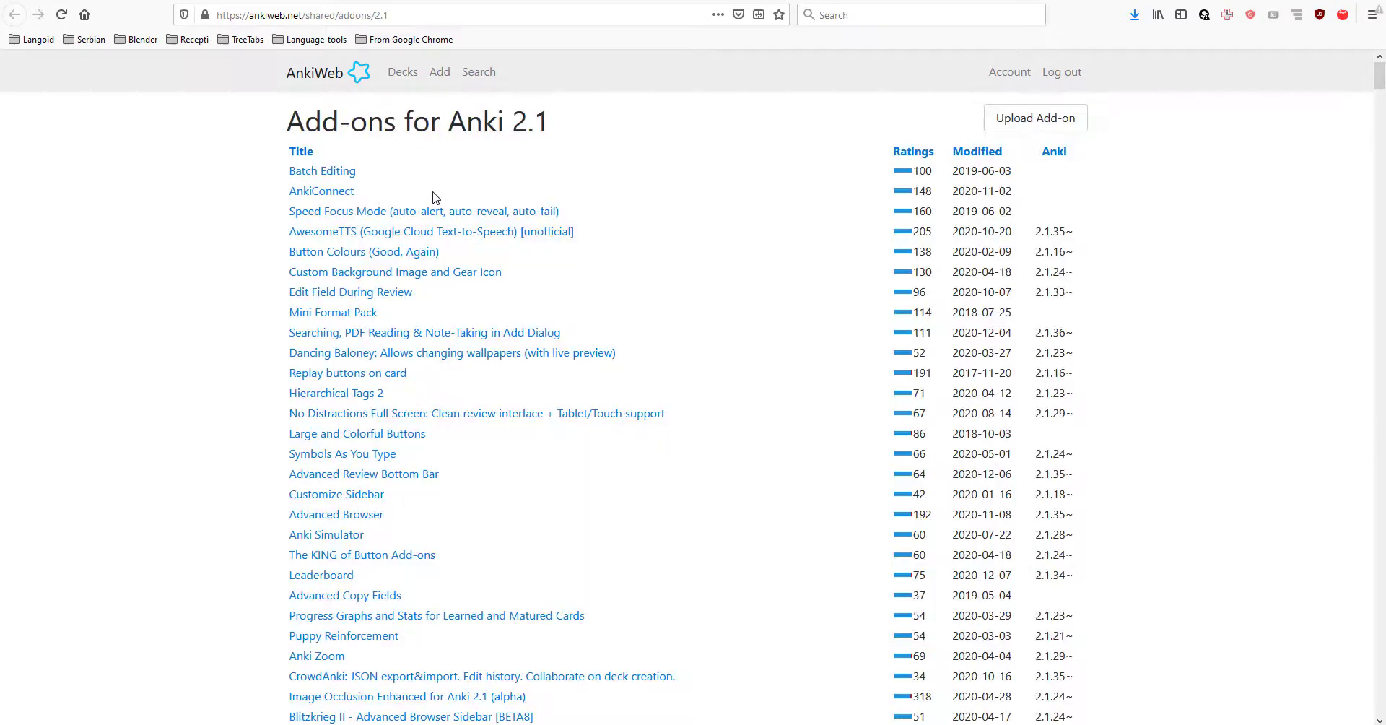
scroll(433, 192, "down", 5)
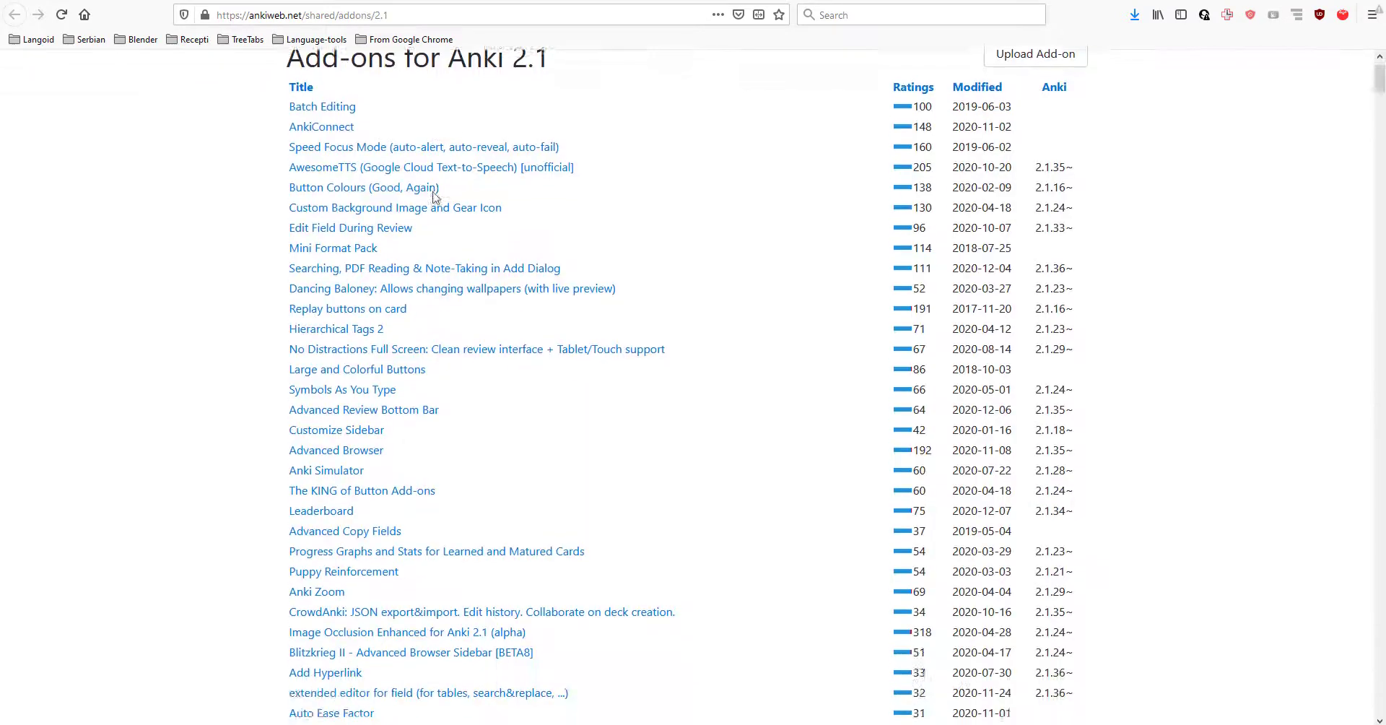
scroll(436, 197, "down", 5)
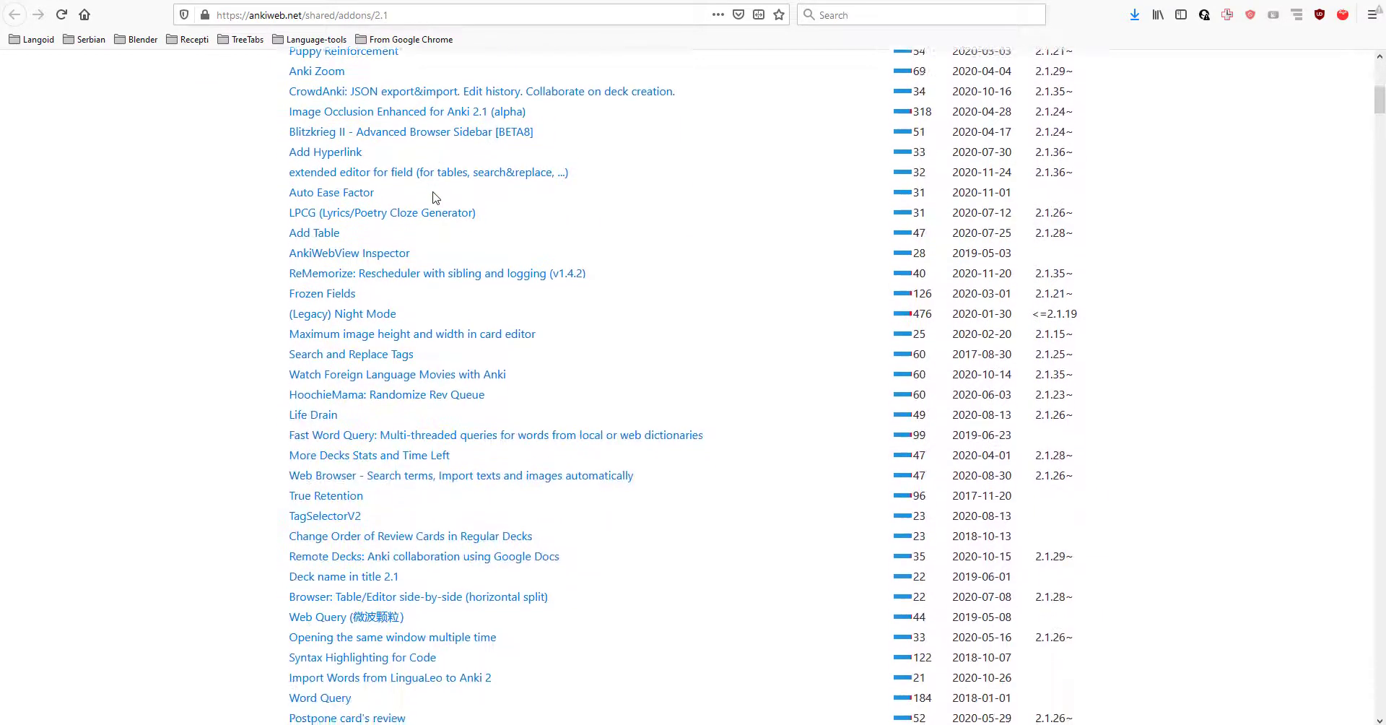